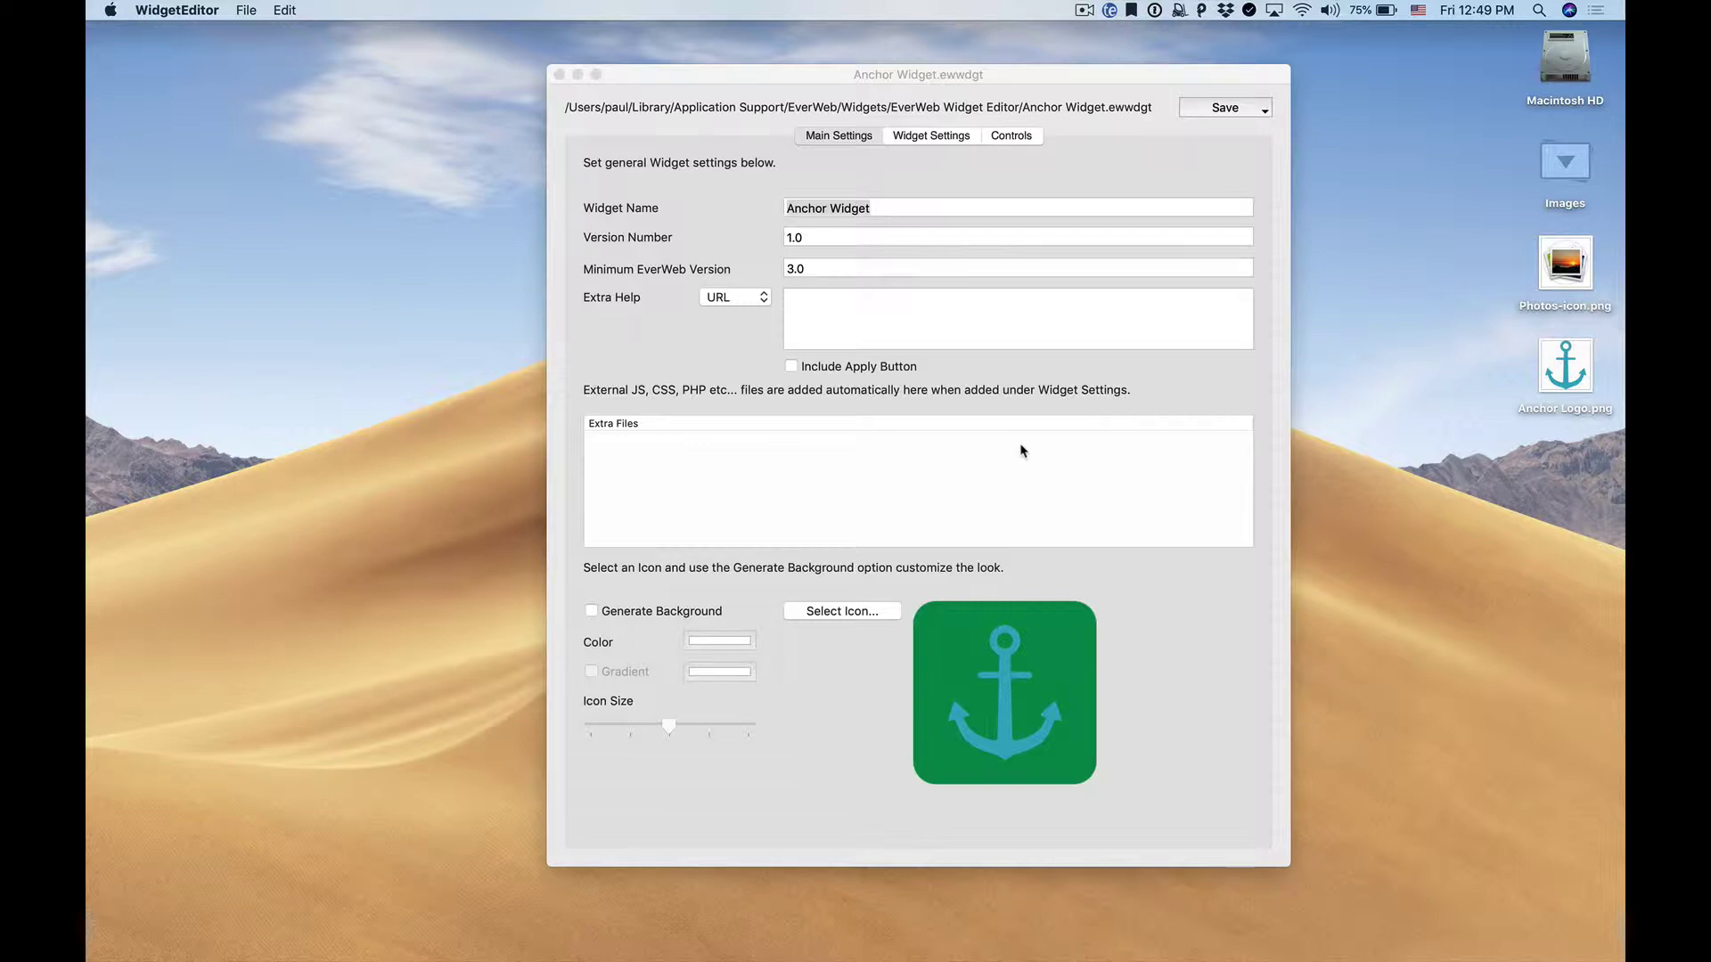
- Add a CSS Code property to the Anchor Widget's settings and select it
click(896, 143)
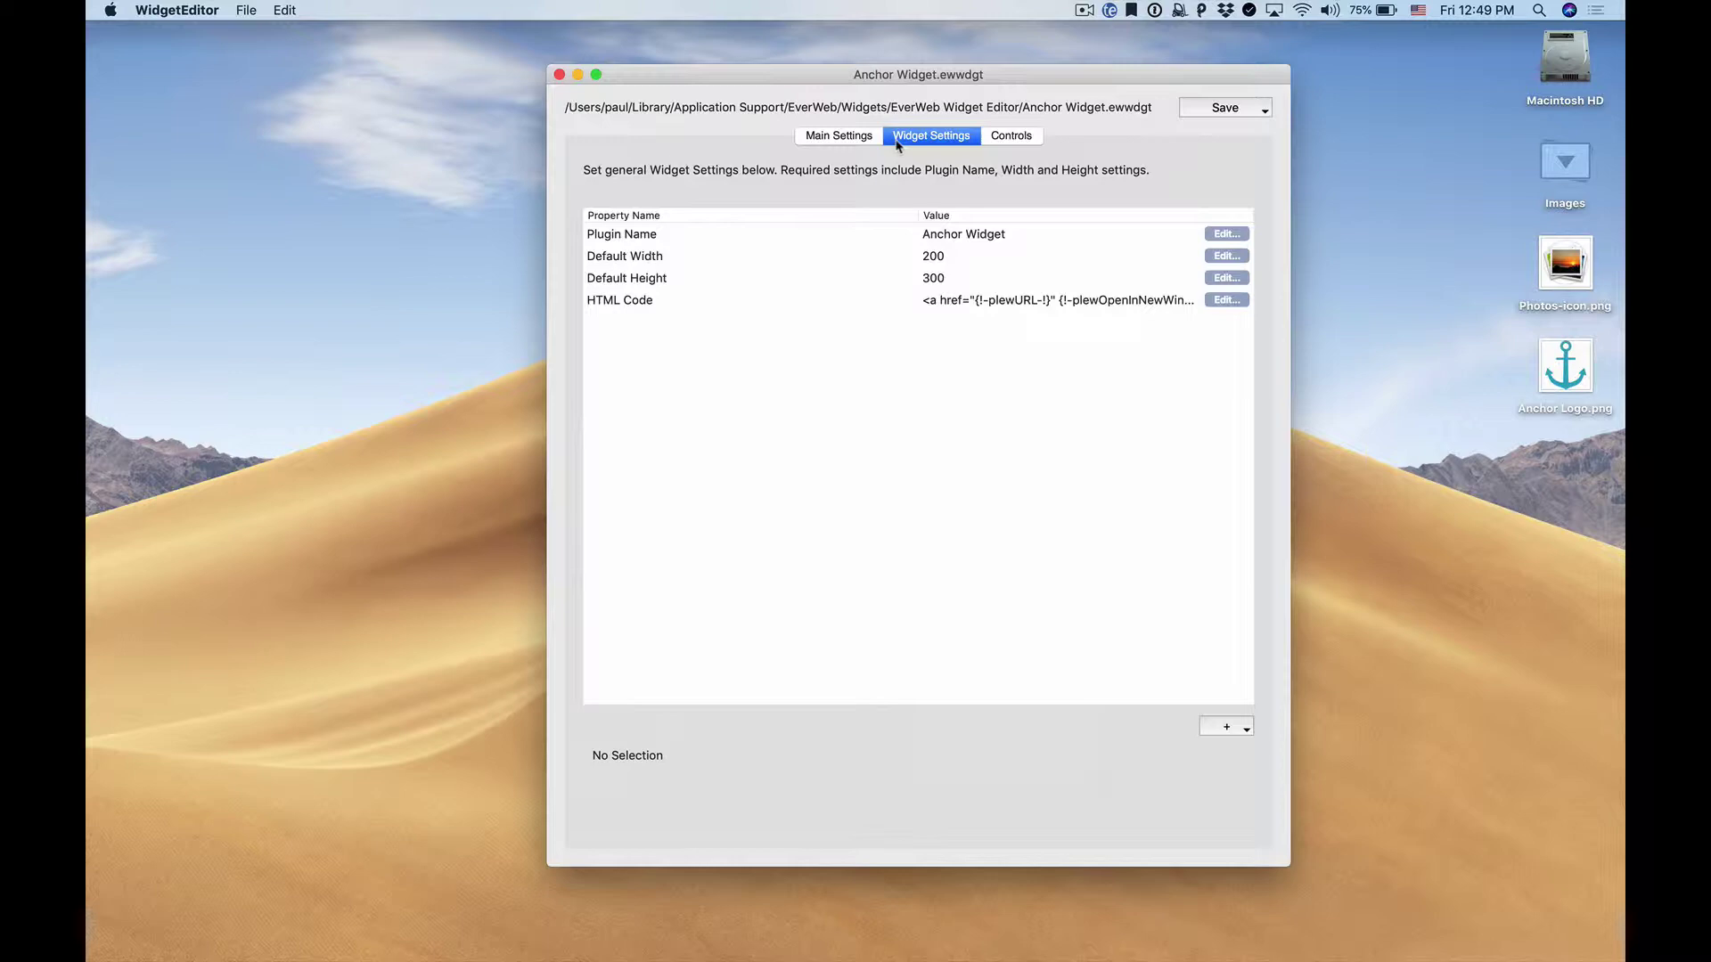
click(1246, 728)
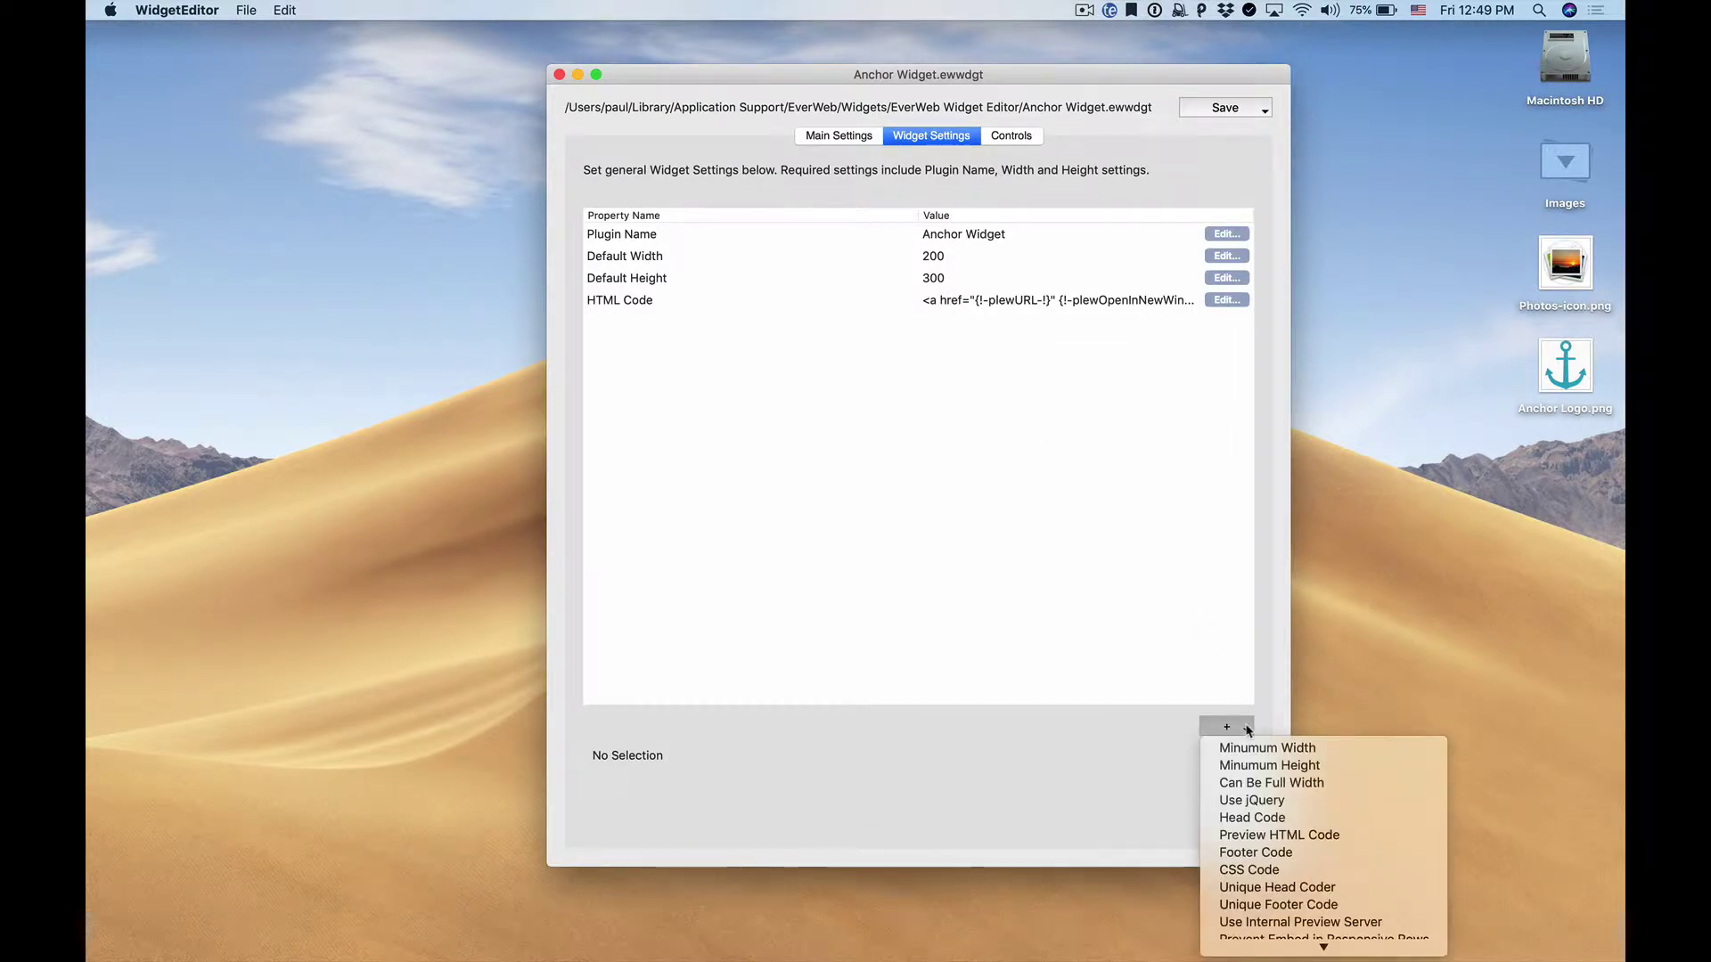
scroll(1255, 785, down, 3)
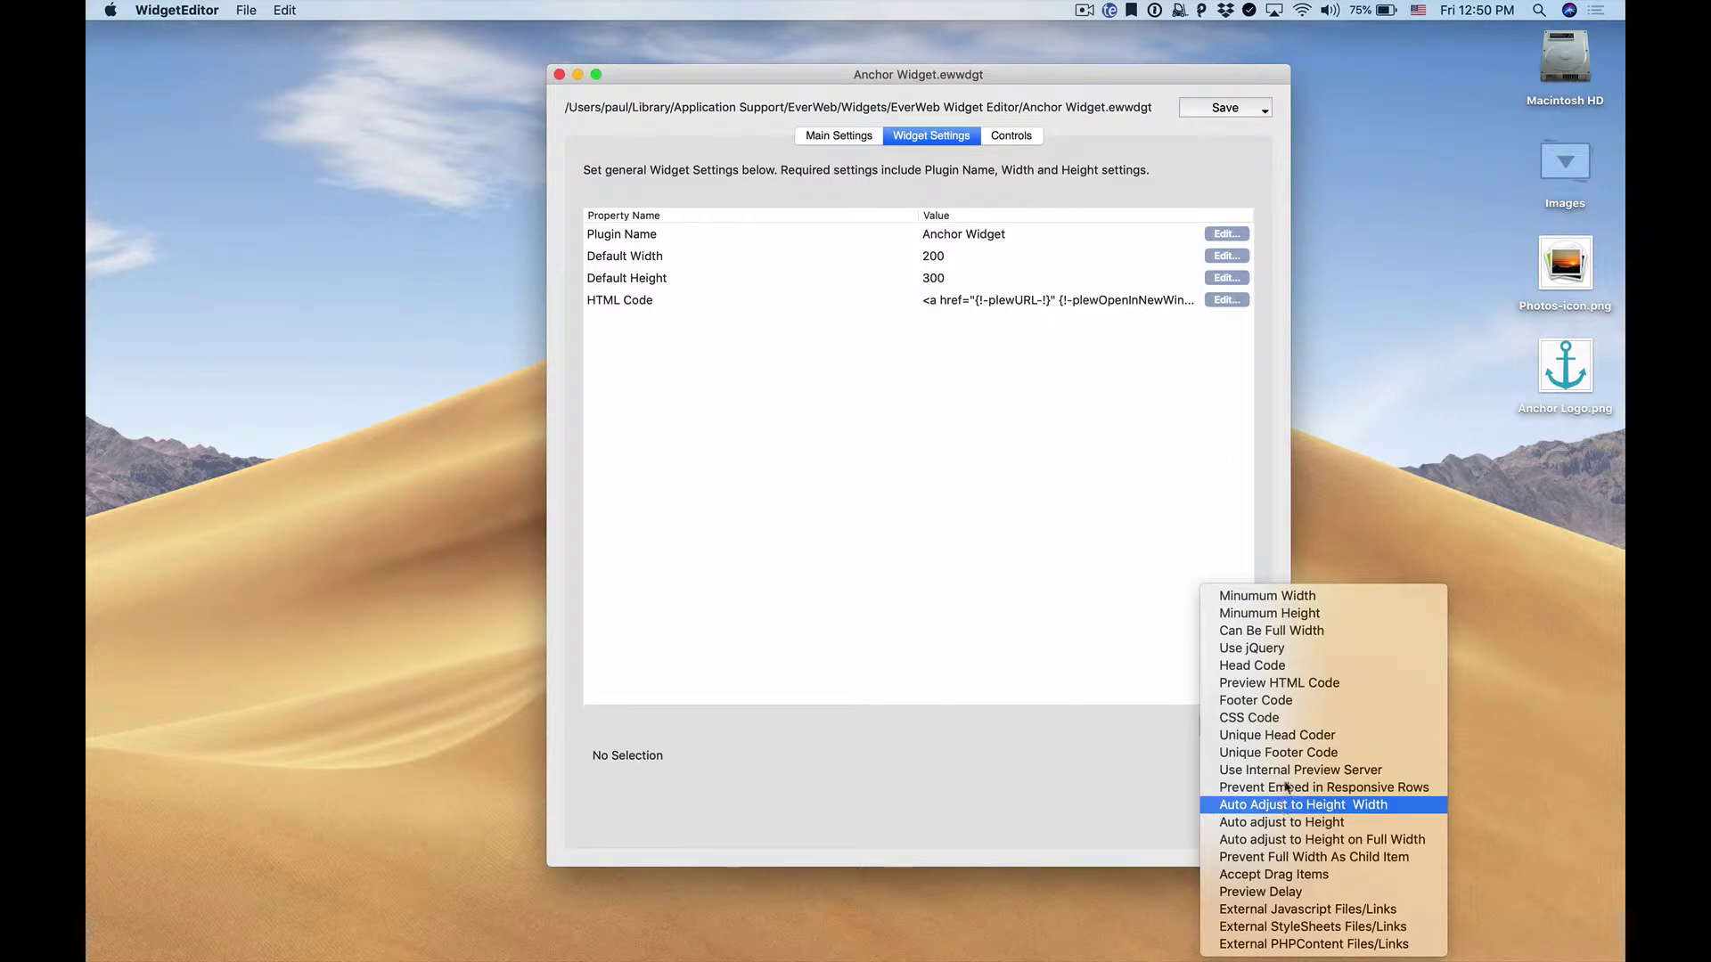
click(1288, 720)
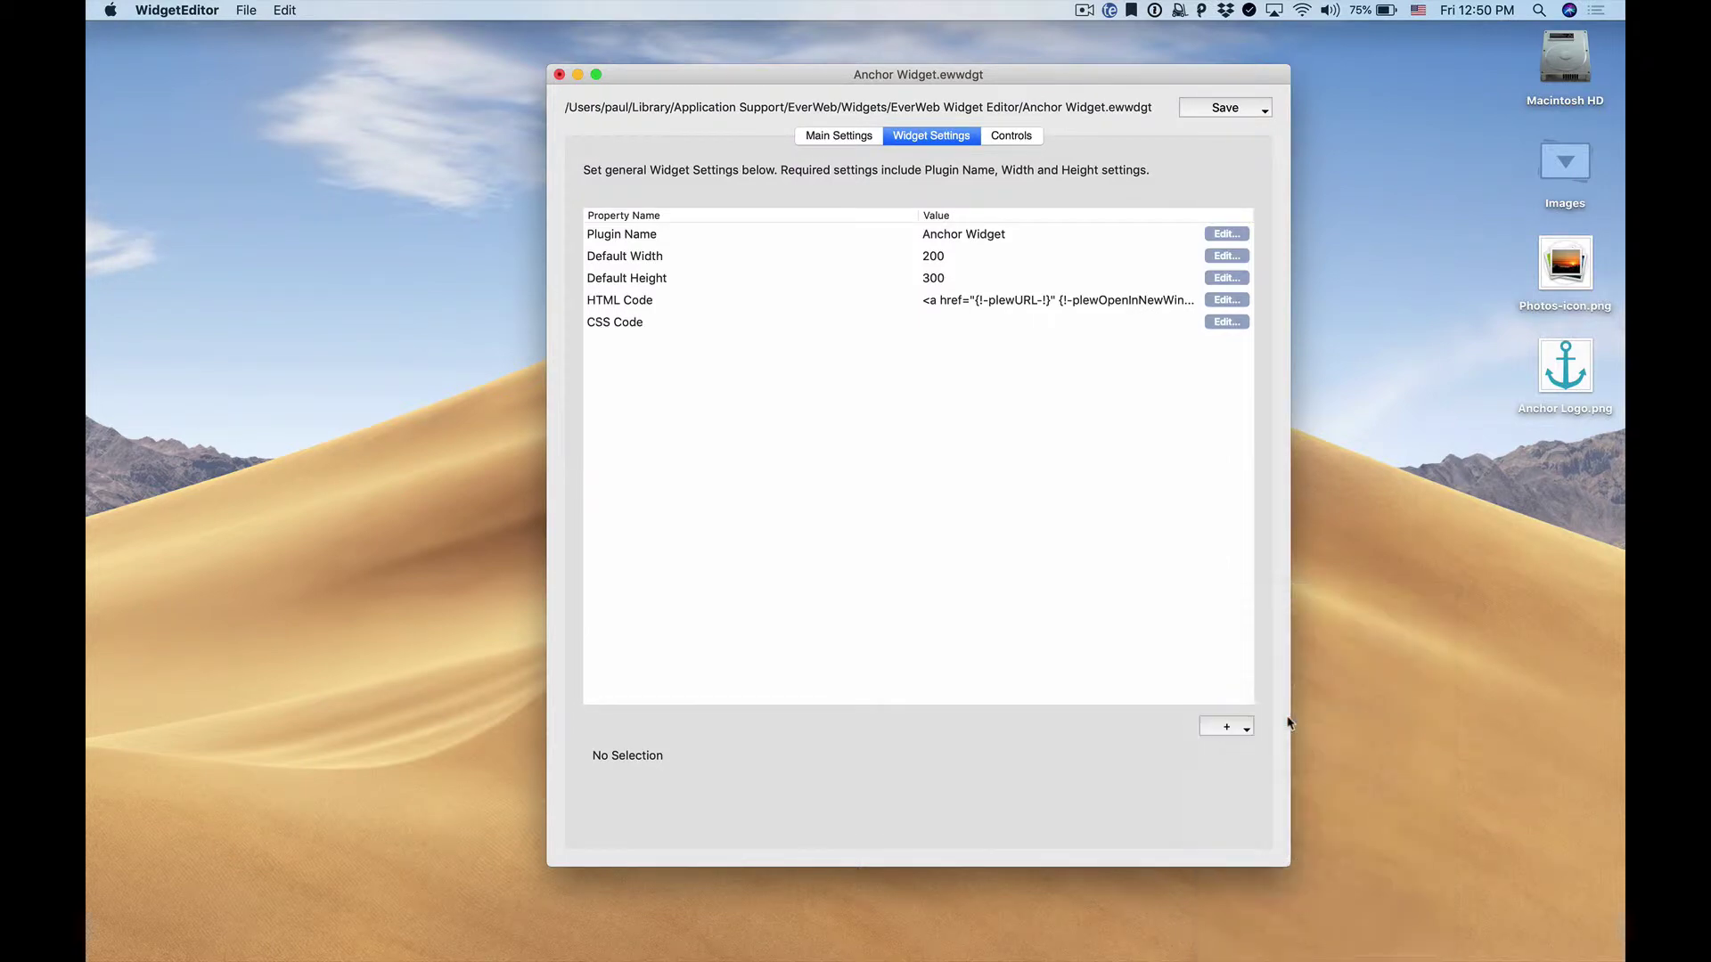
click(674, 324)
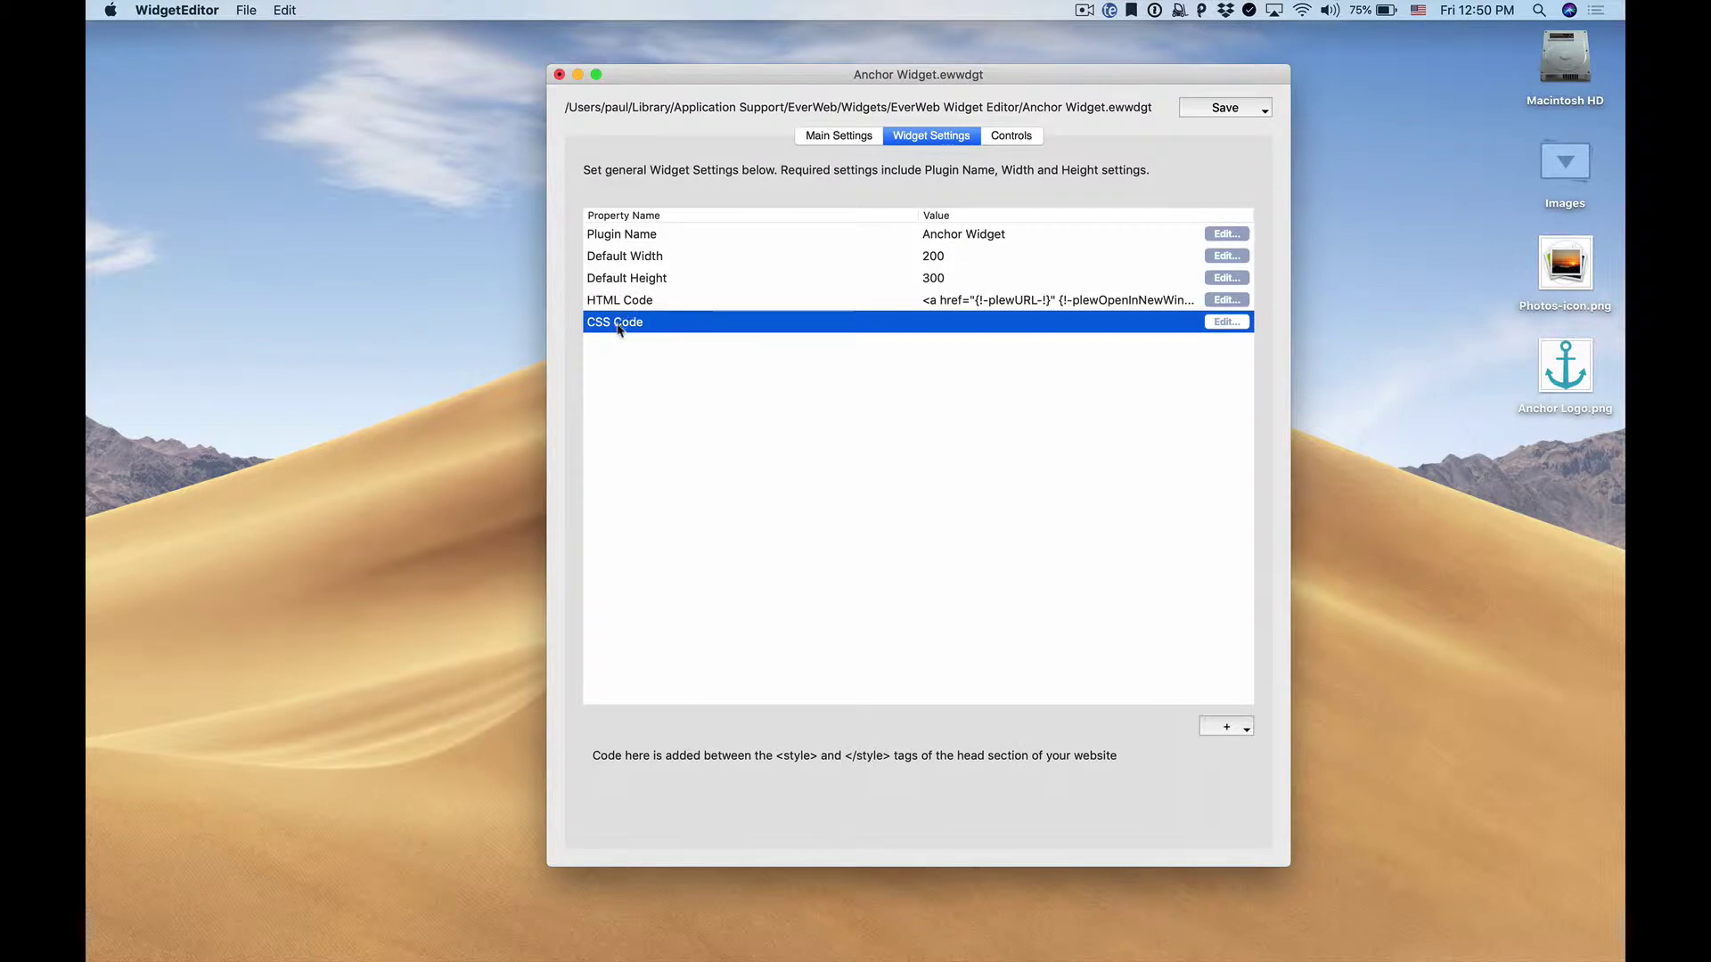
- Open the empty CSS Code value in an enlarged Edit Value editor
click(1226, 321)
drag(887, 140, 629, 173)
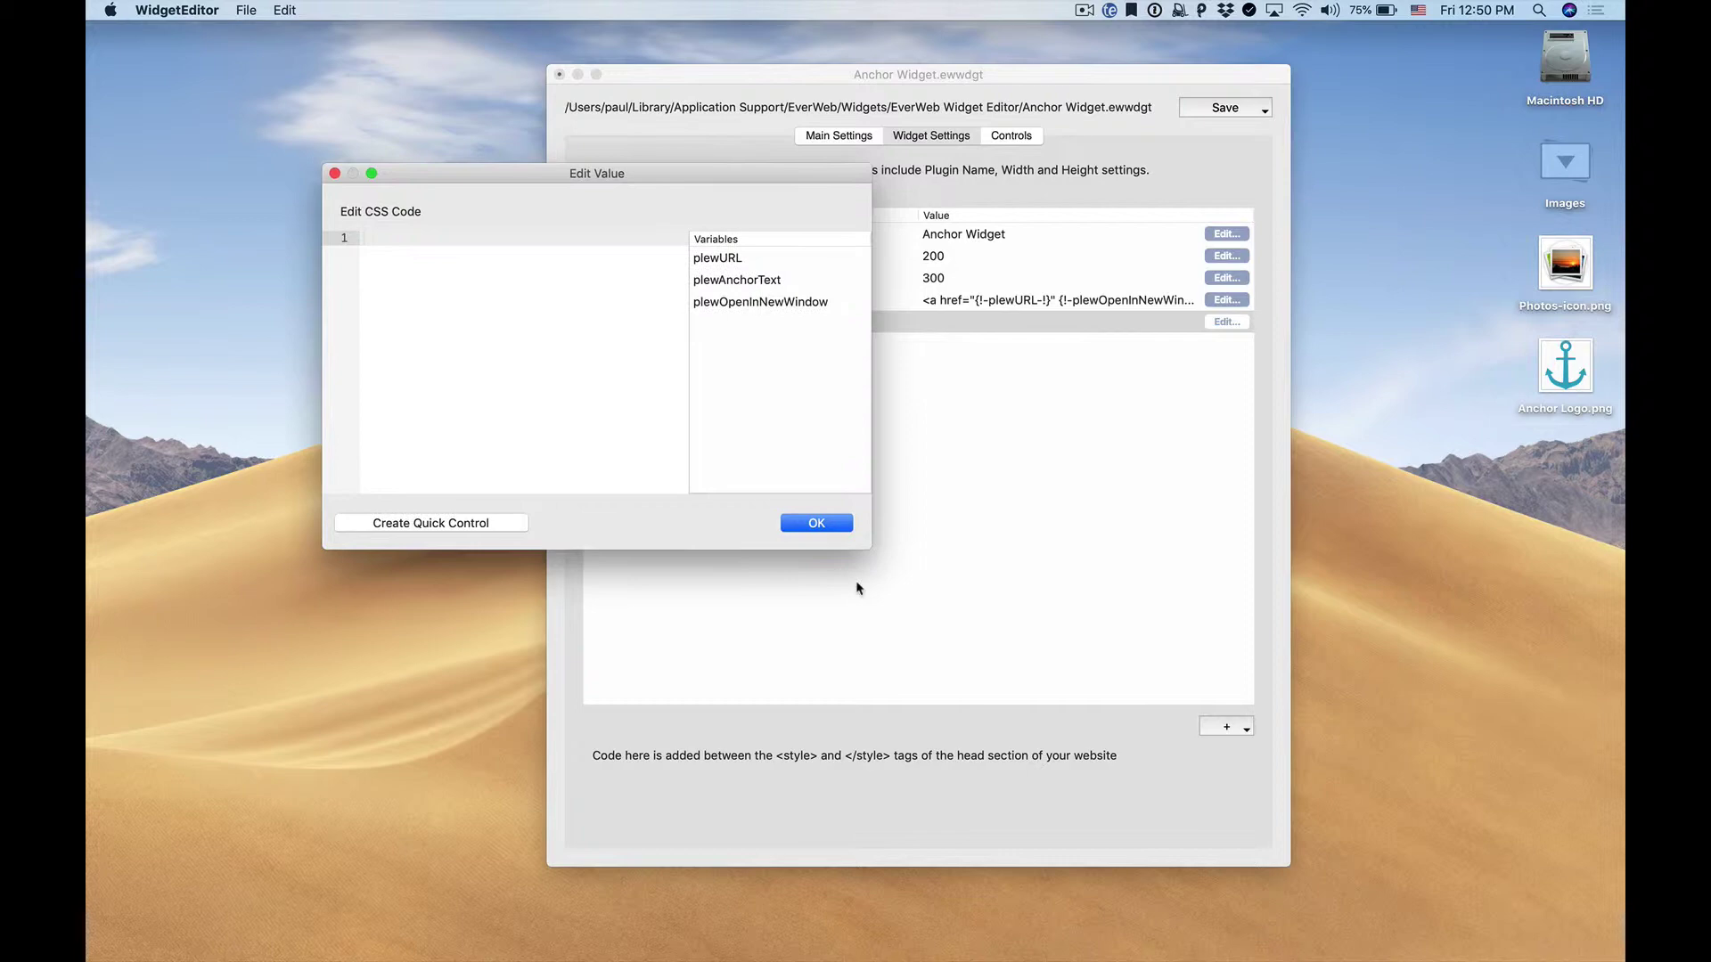
drag(864, 549, 1287, 807)
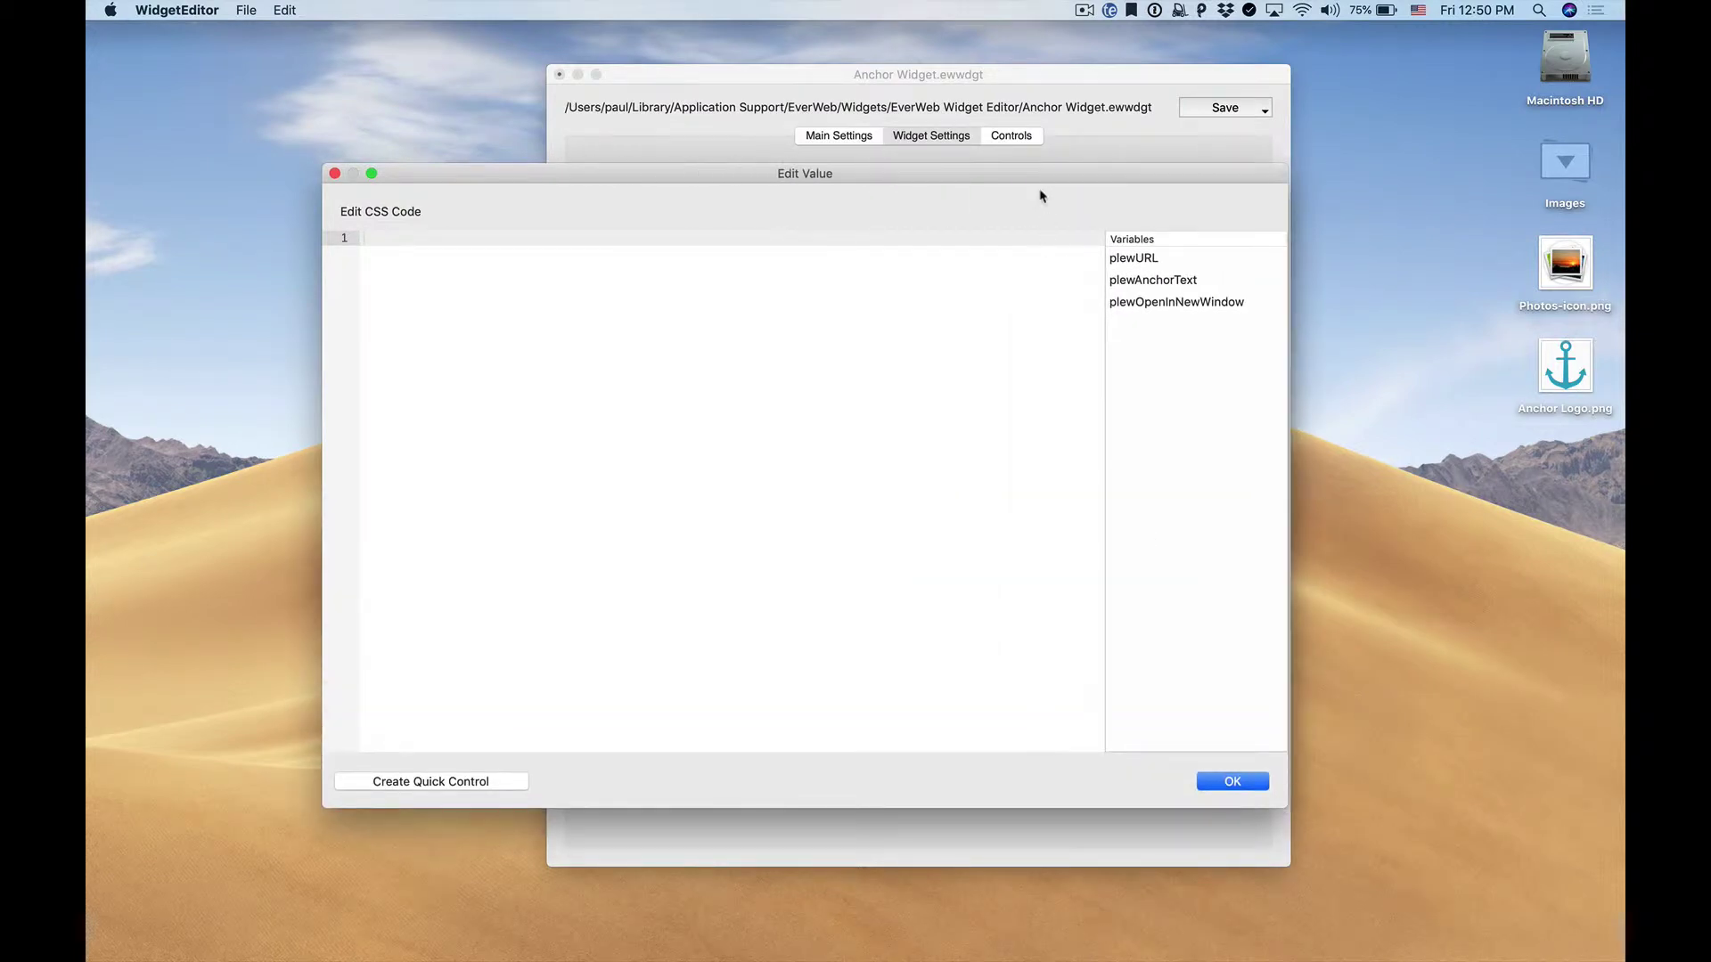
drag(1038, 174, 1165, 276)
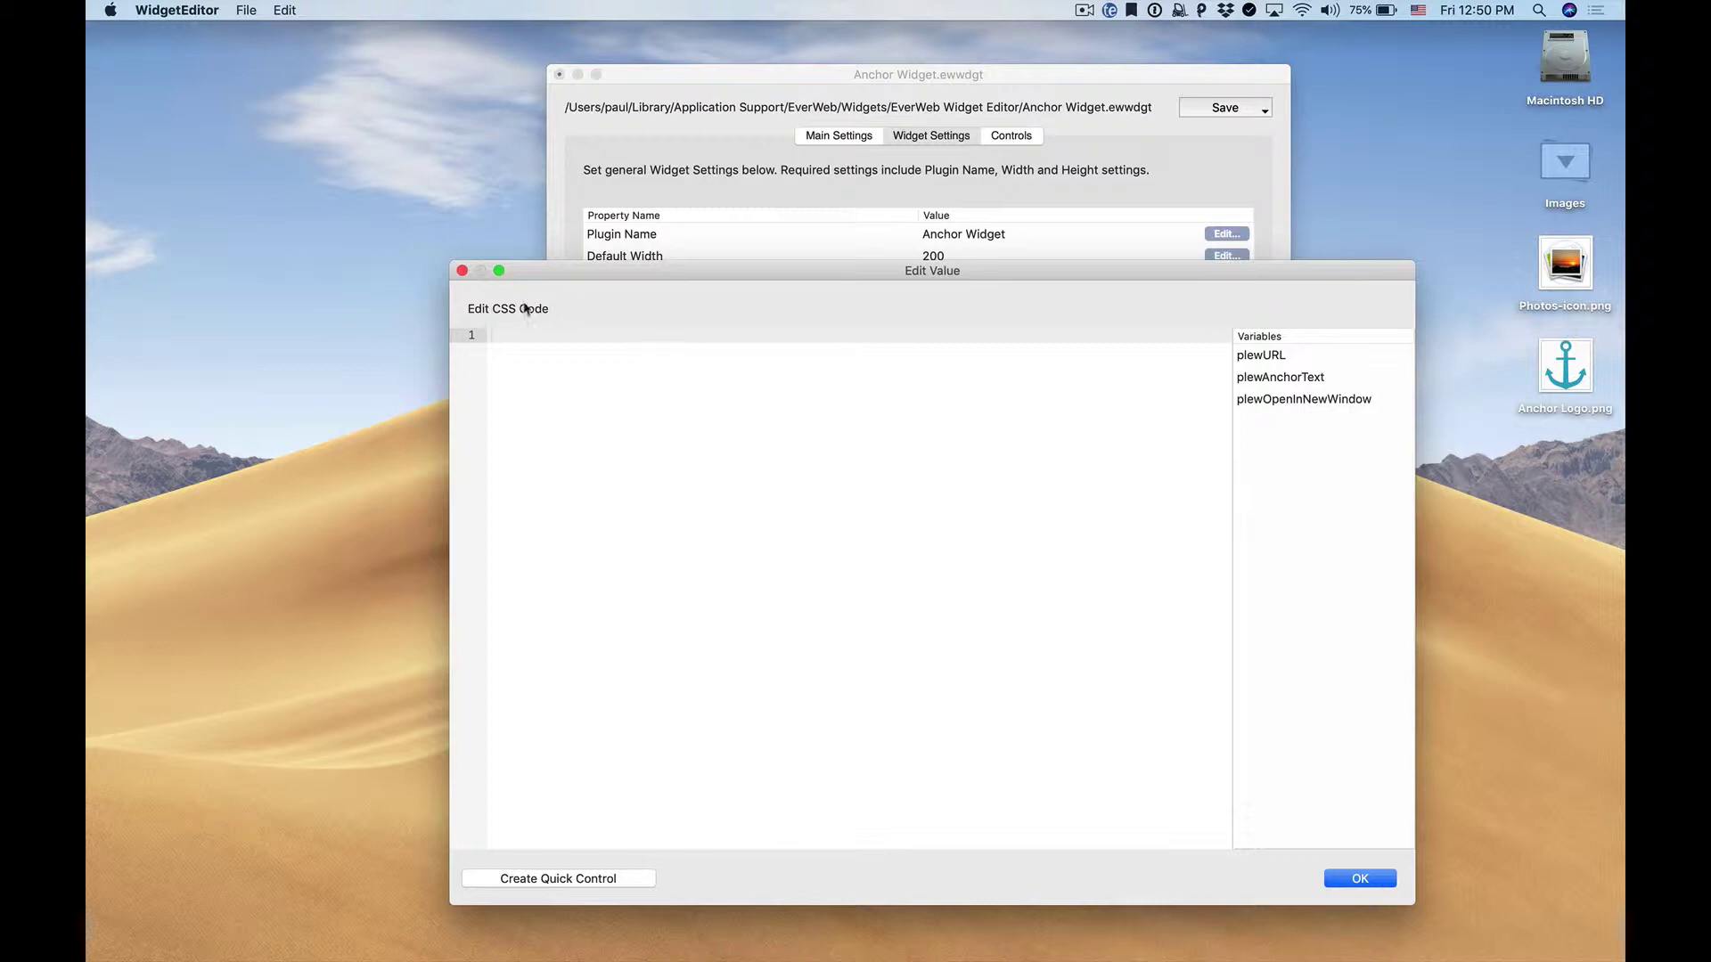
- Bring the widget settings window forward and select the HTML Code row
click(619, 195)
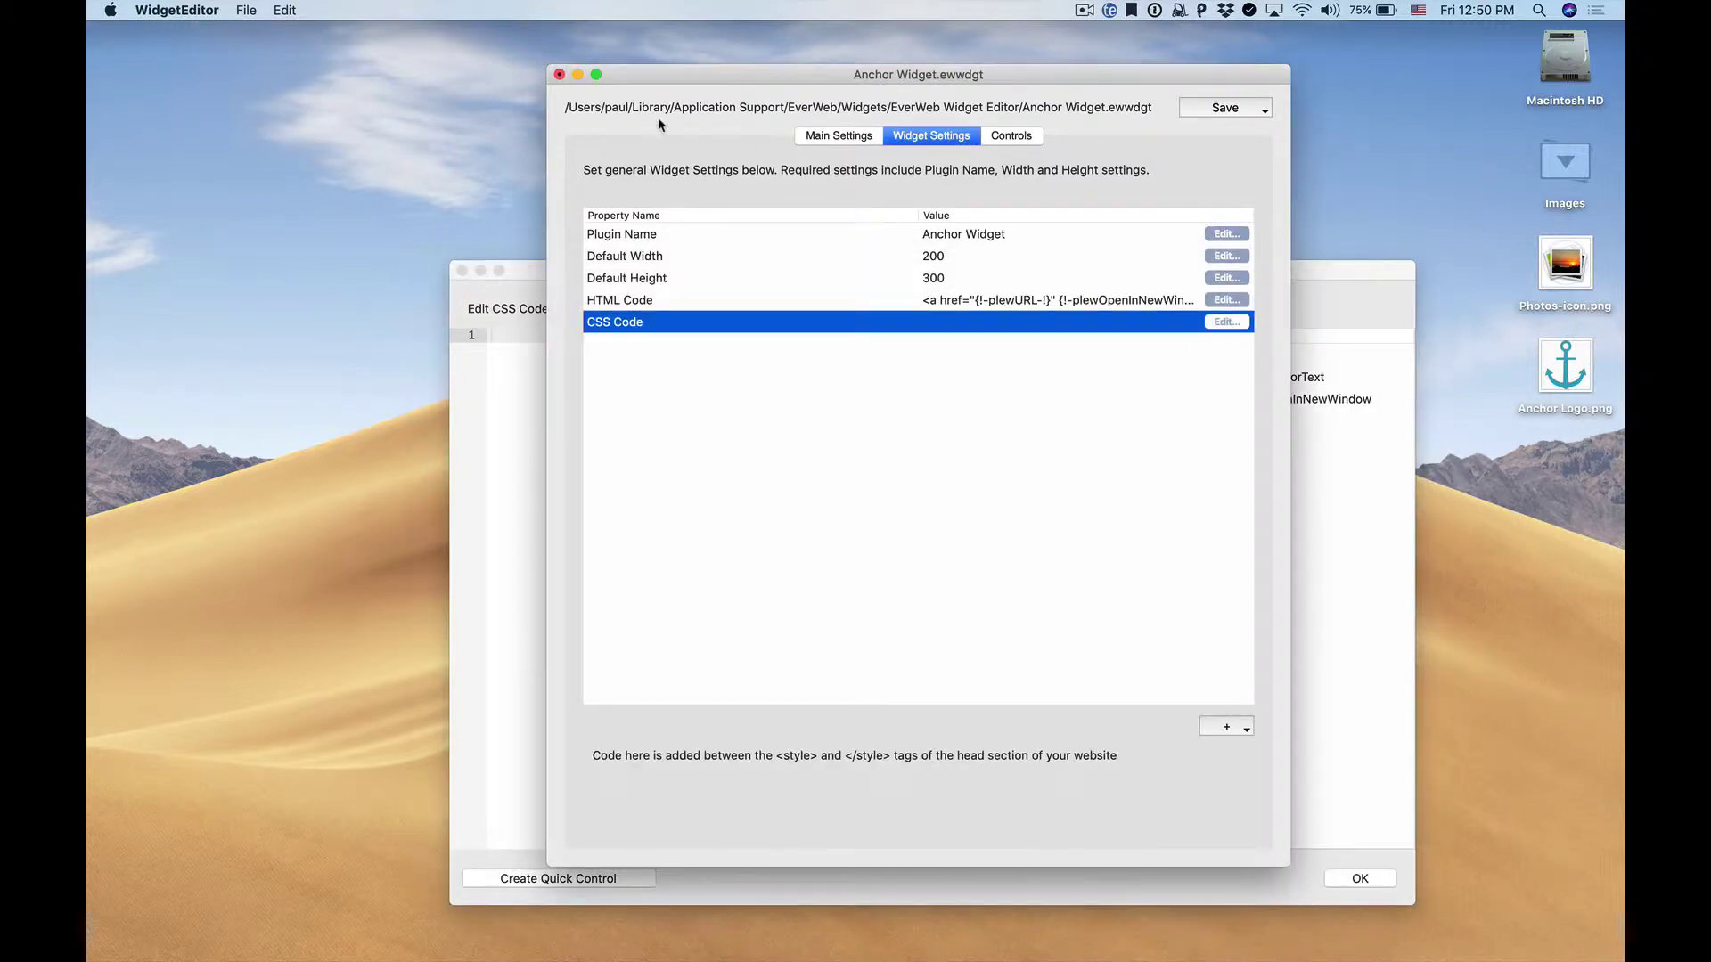
drag(662, 79, 695, 73)
click(866, 308)
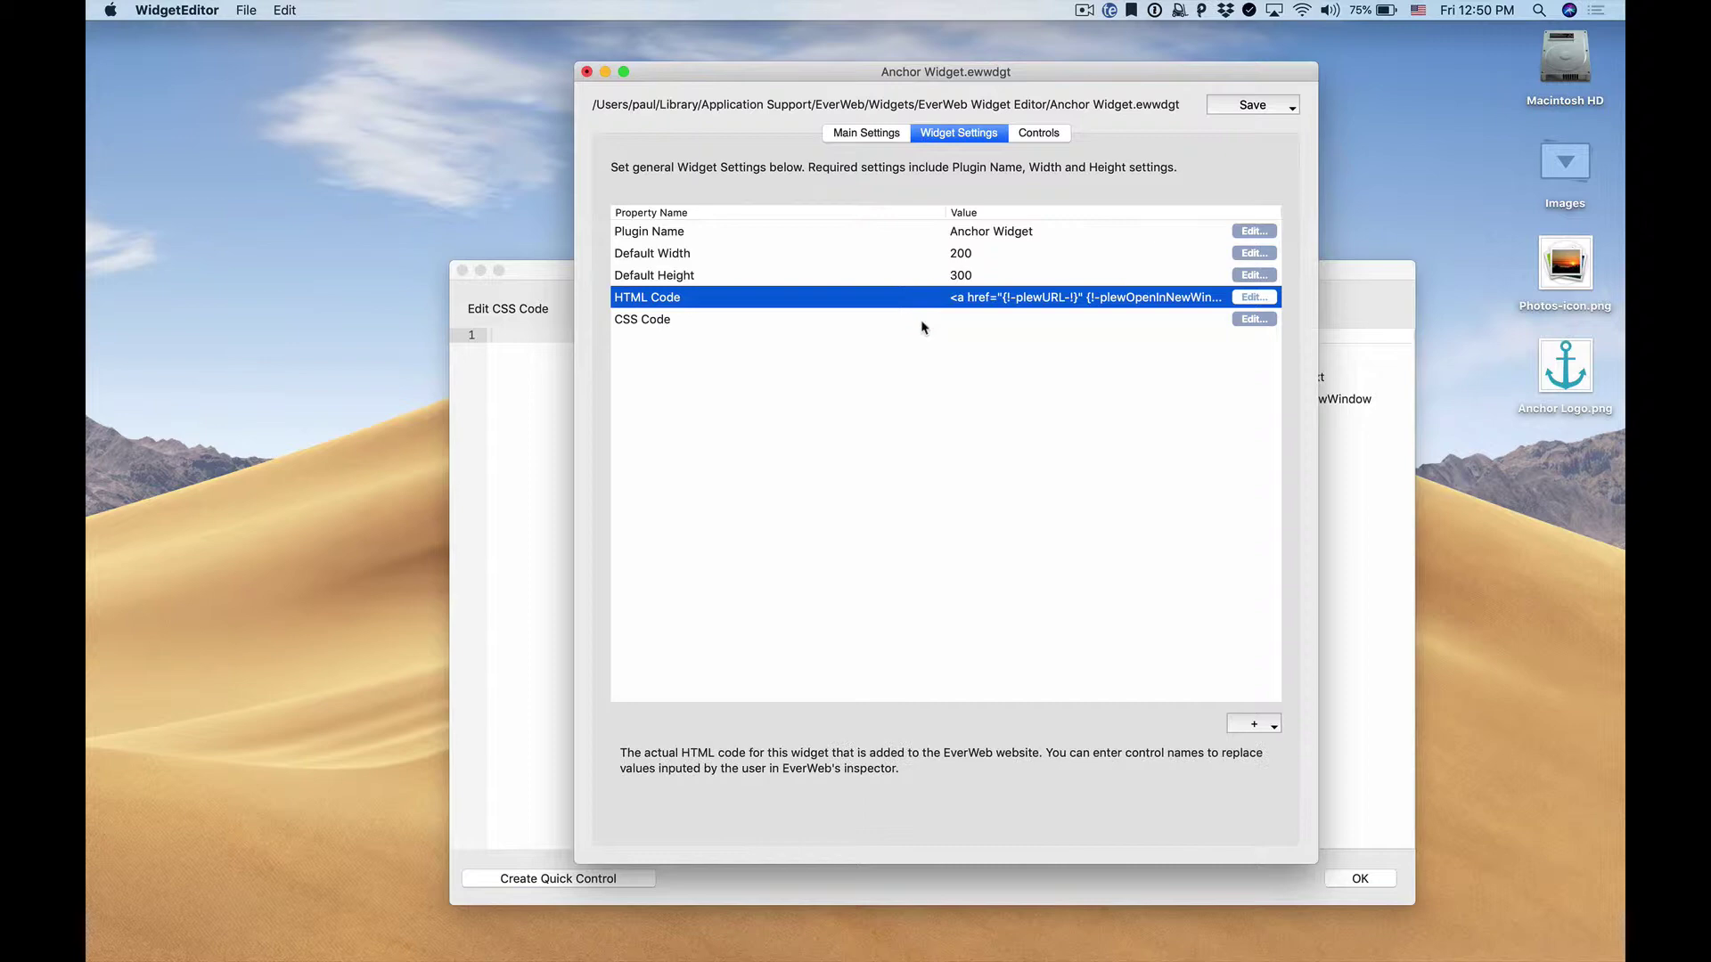
- Insert id="link-{!-SHAPEINDEX-!}" before href in the HTML <a> tag and confirm the edit
click(1259, 301)
drag(1124, 508, 1486, 775)
click(637, 220)
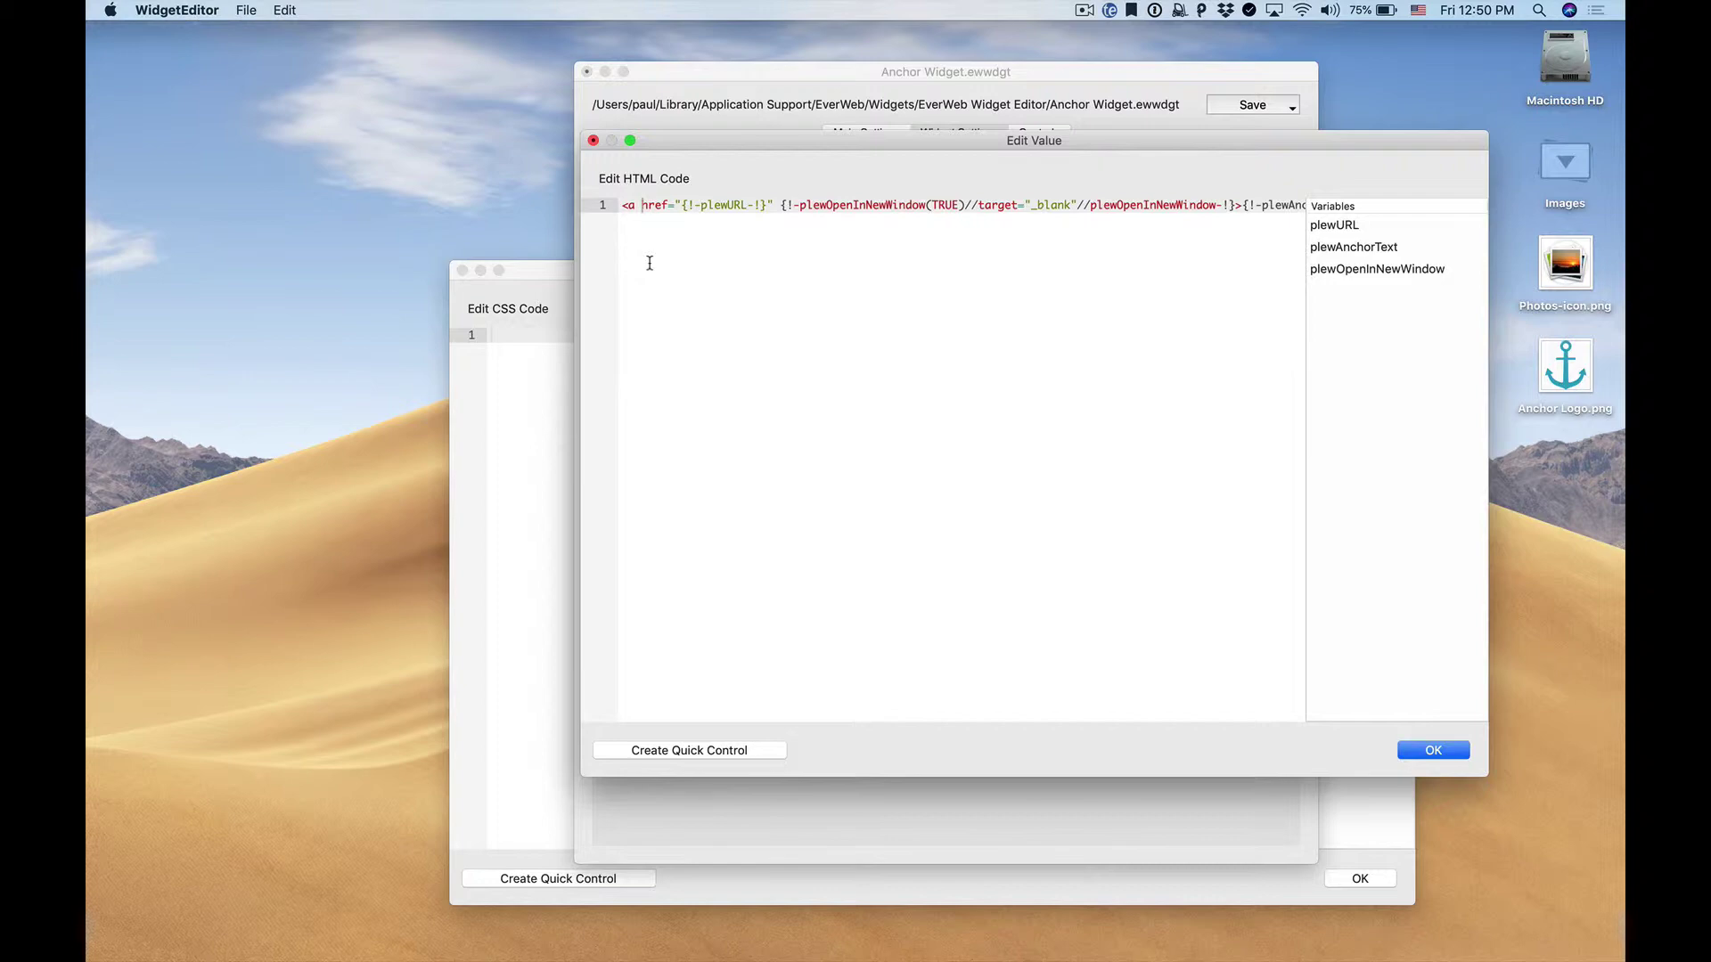
text(id)
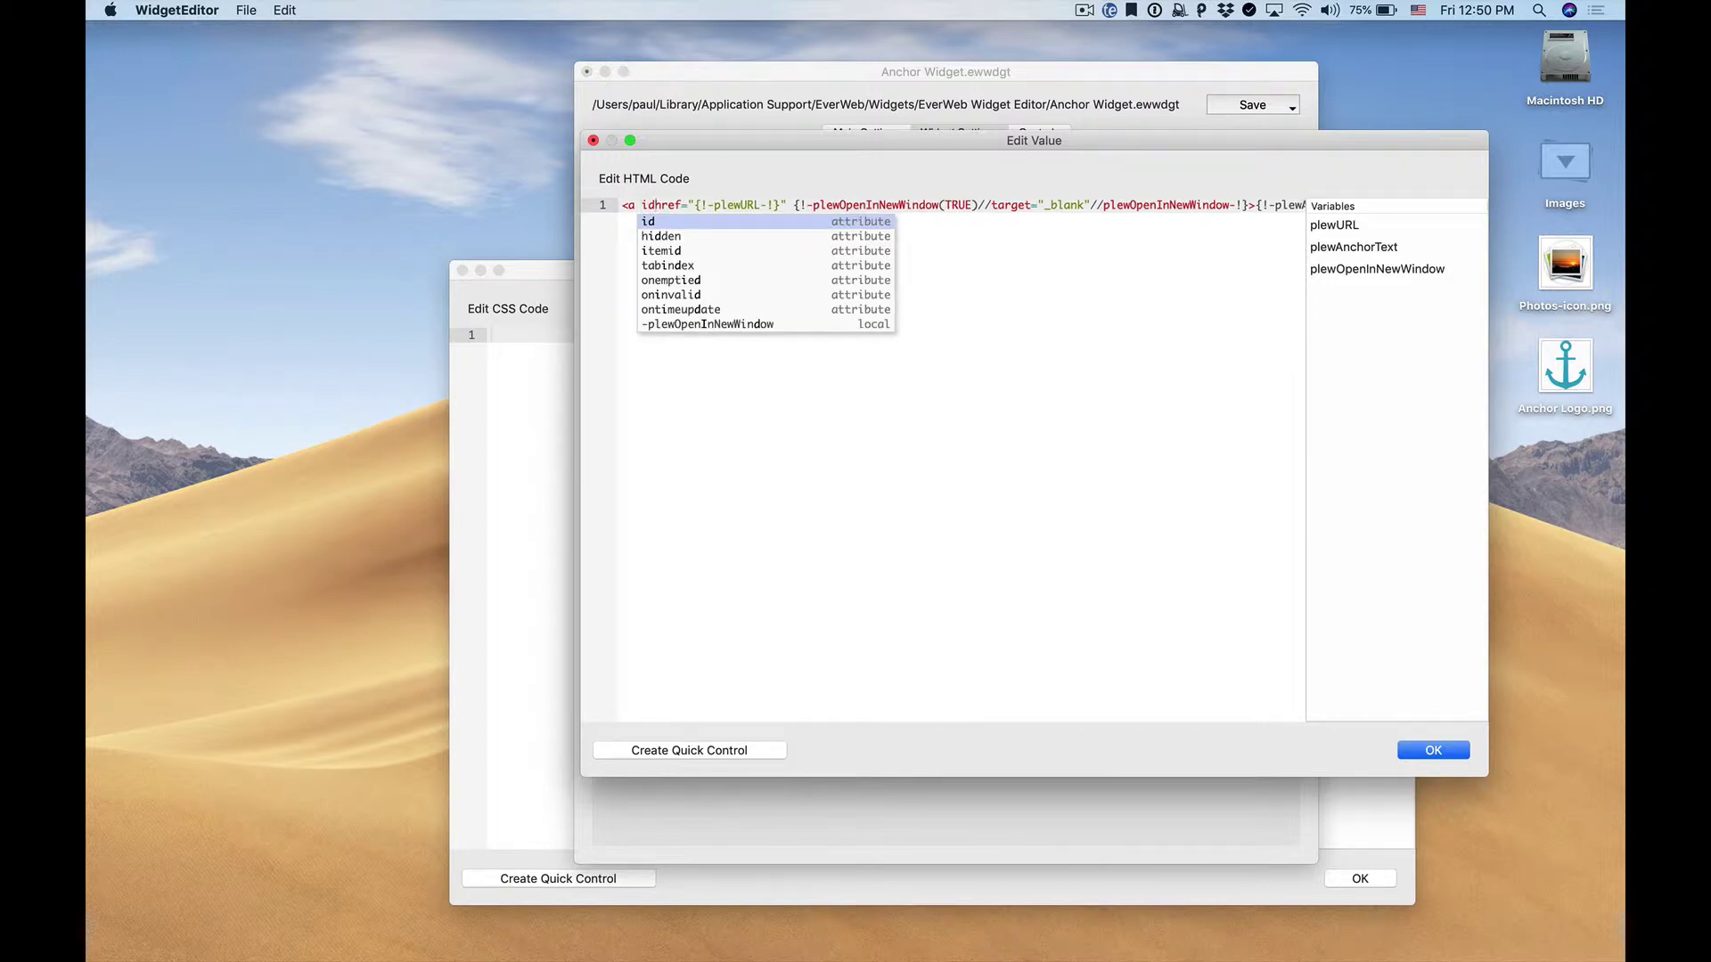
text(="link-)
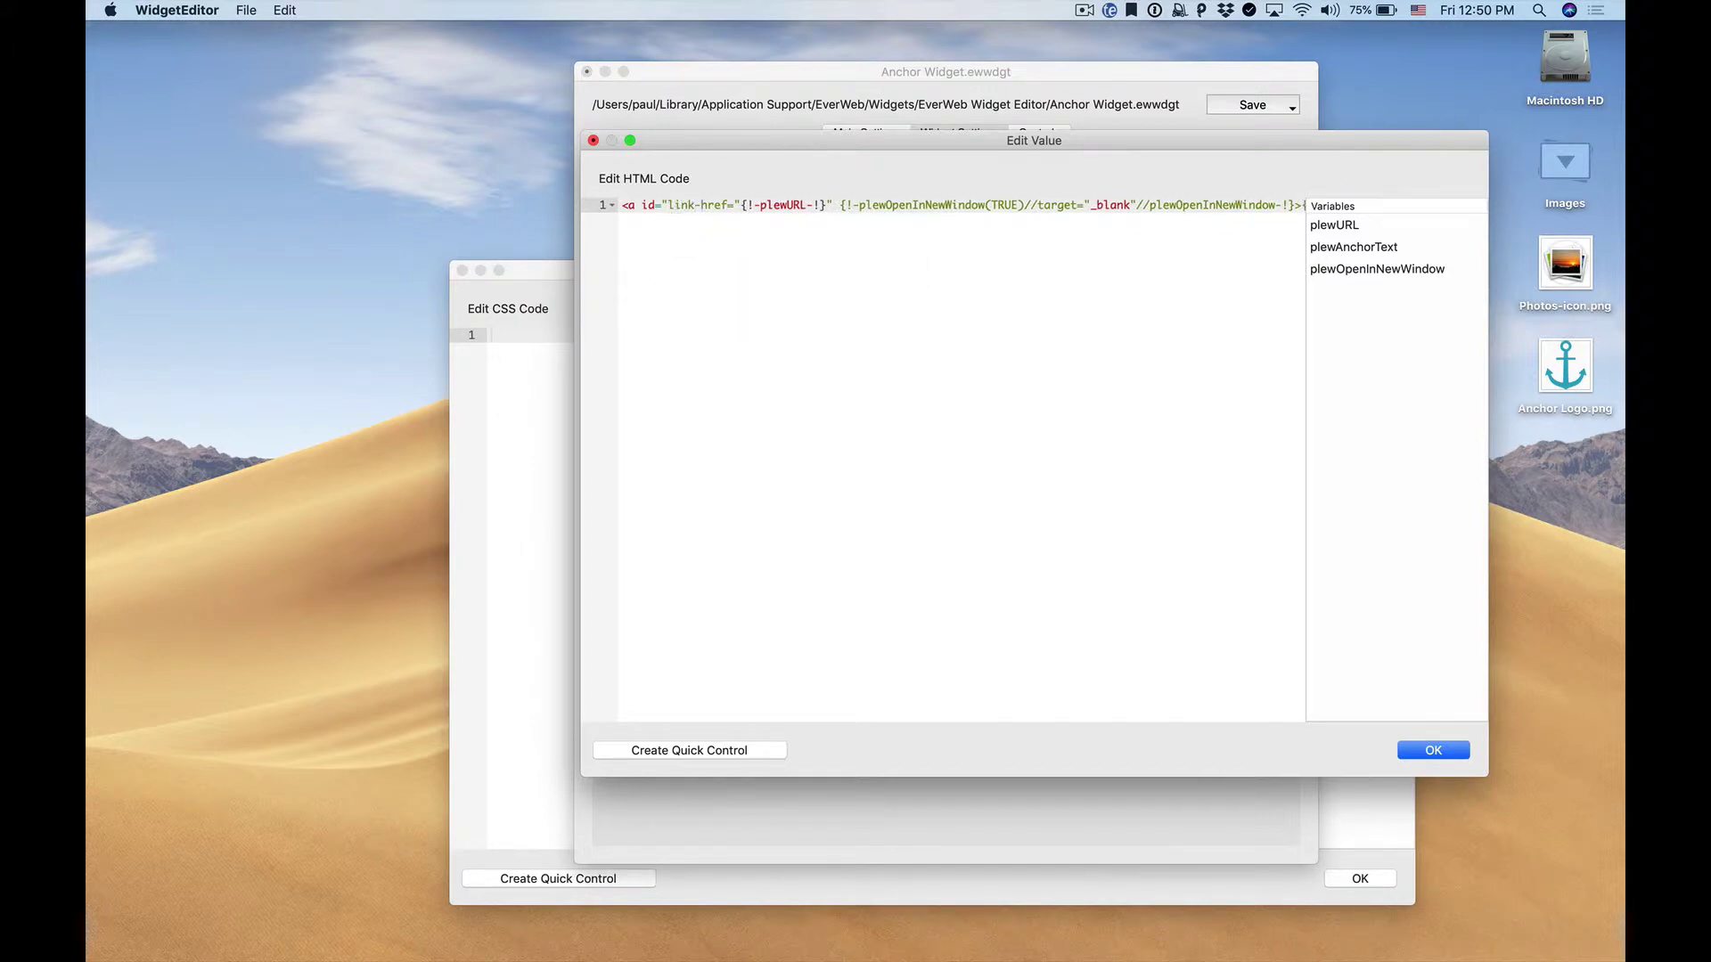
text({!)
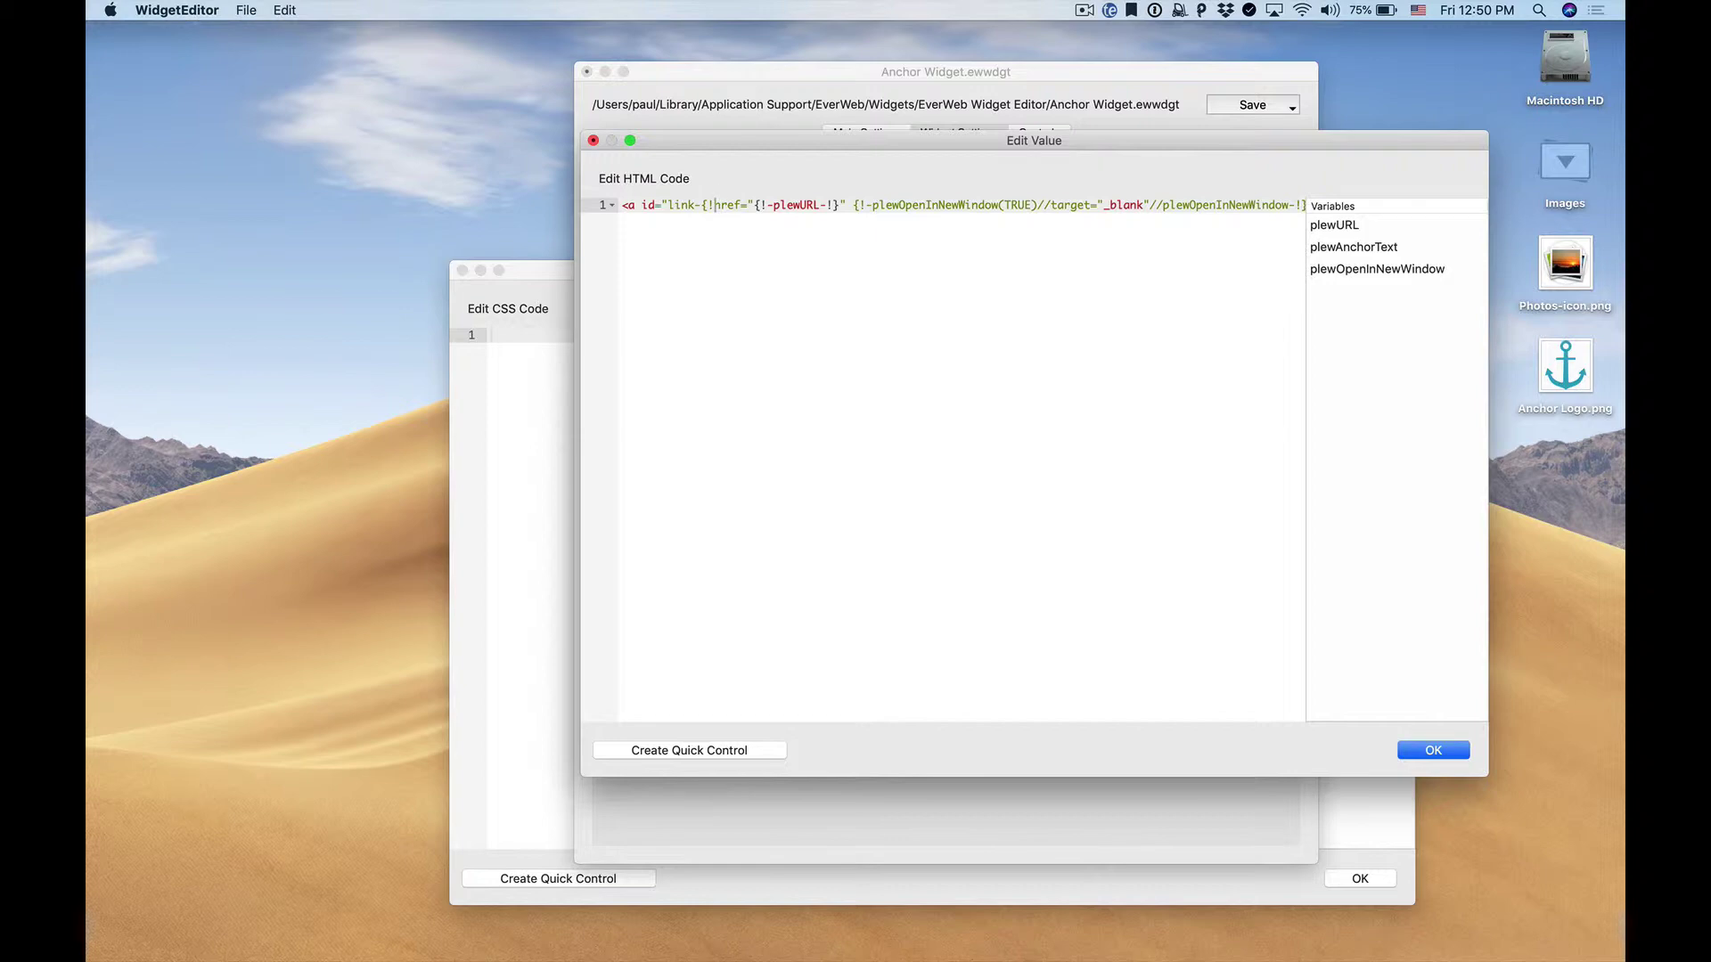
text(-SHAPE)
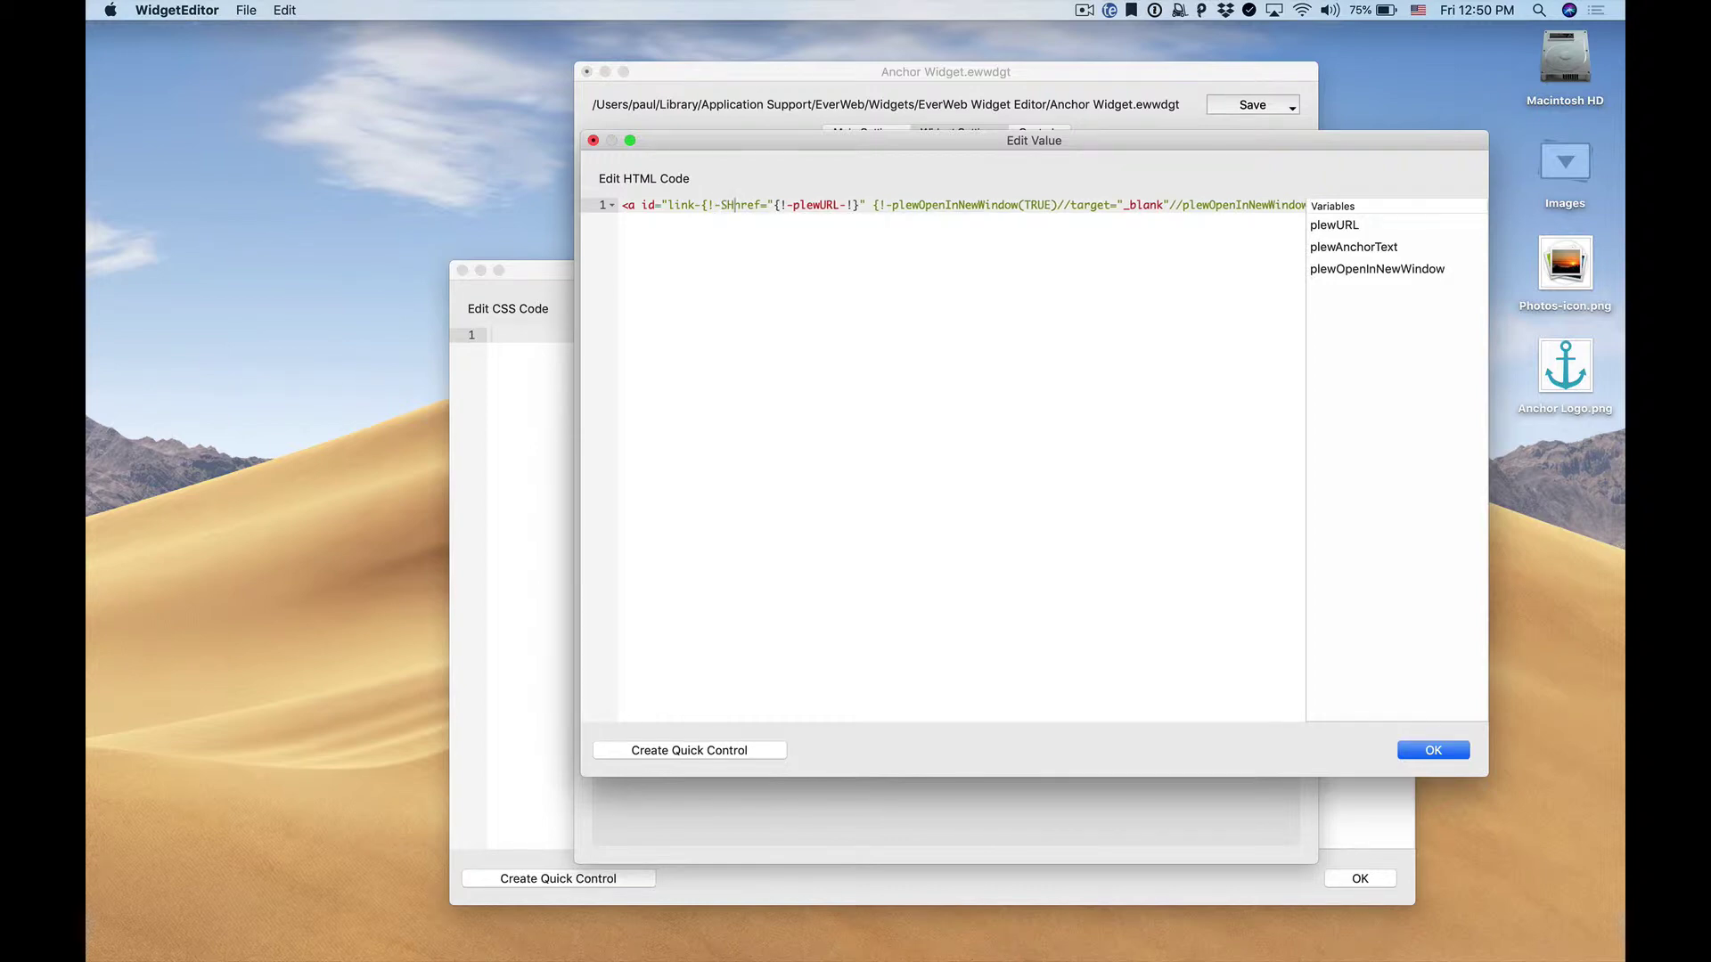
text(INDEX)
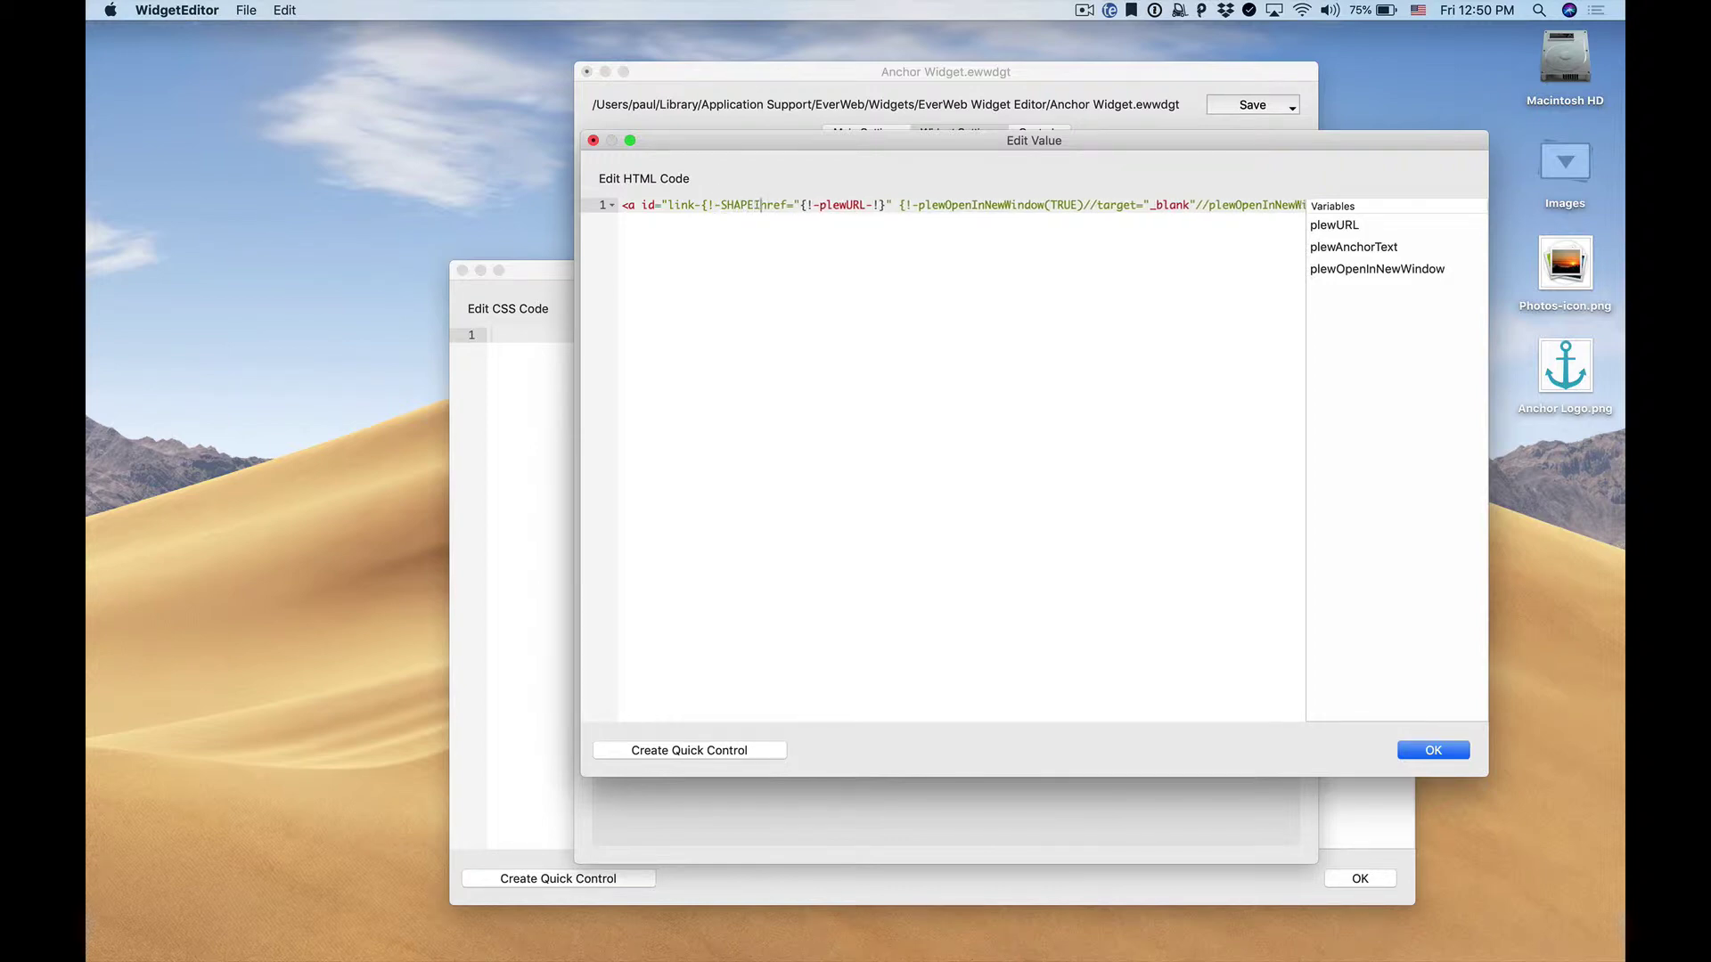
text(-!}")
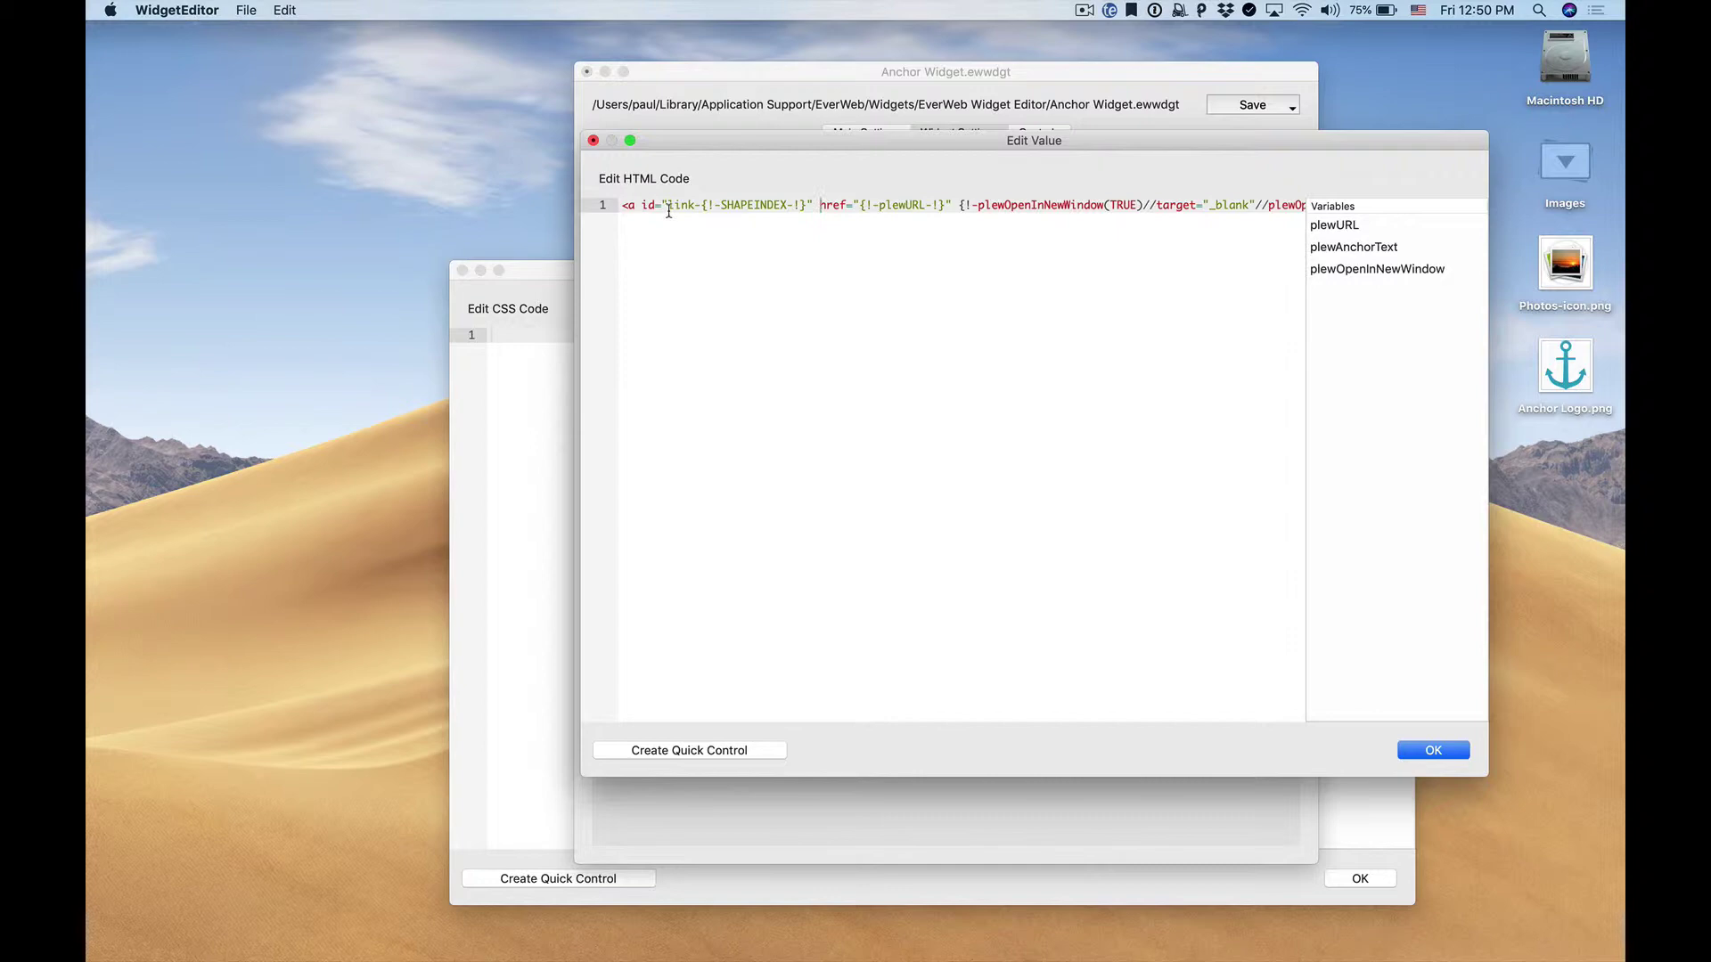
drag(667, 205, 805, 208)
click(801, 204)
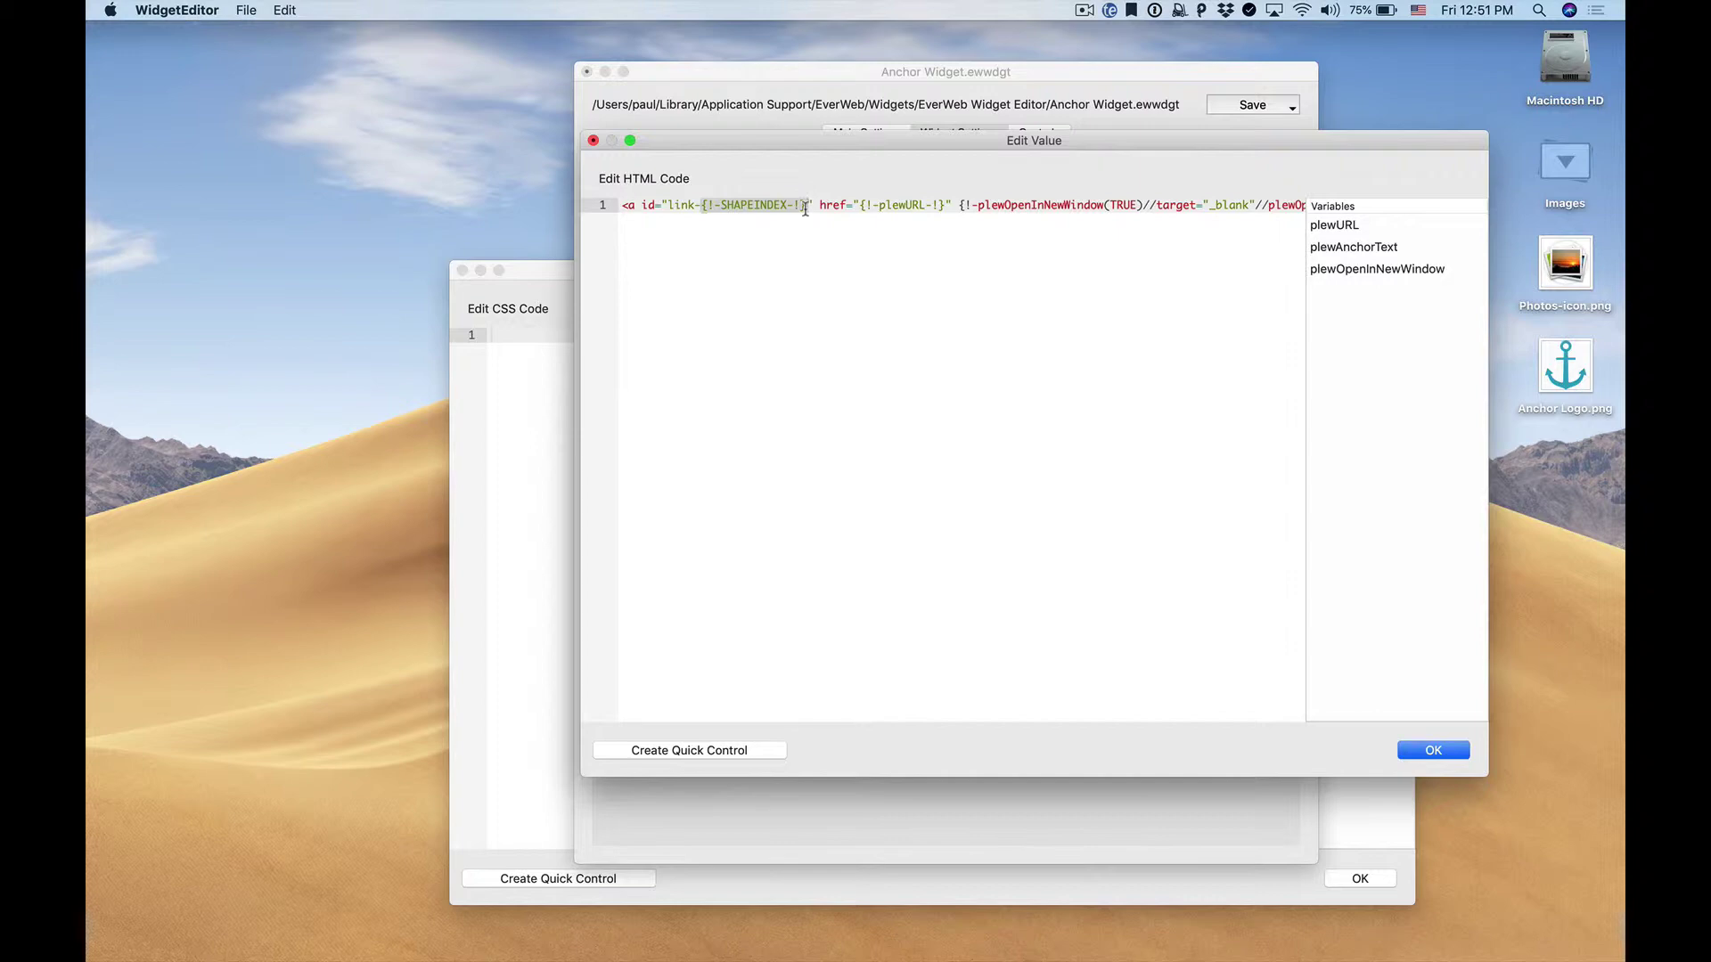
click(757, 207)
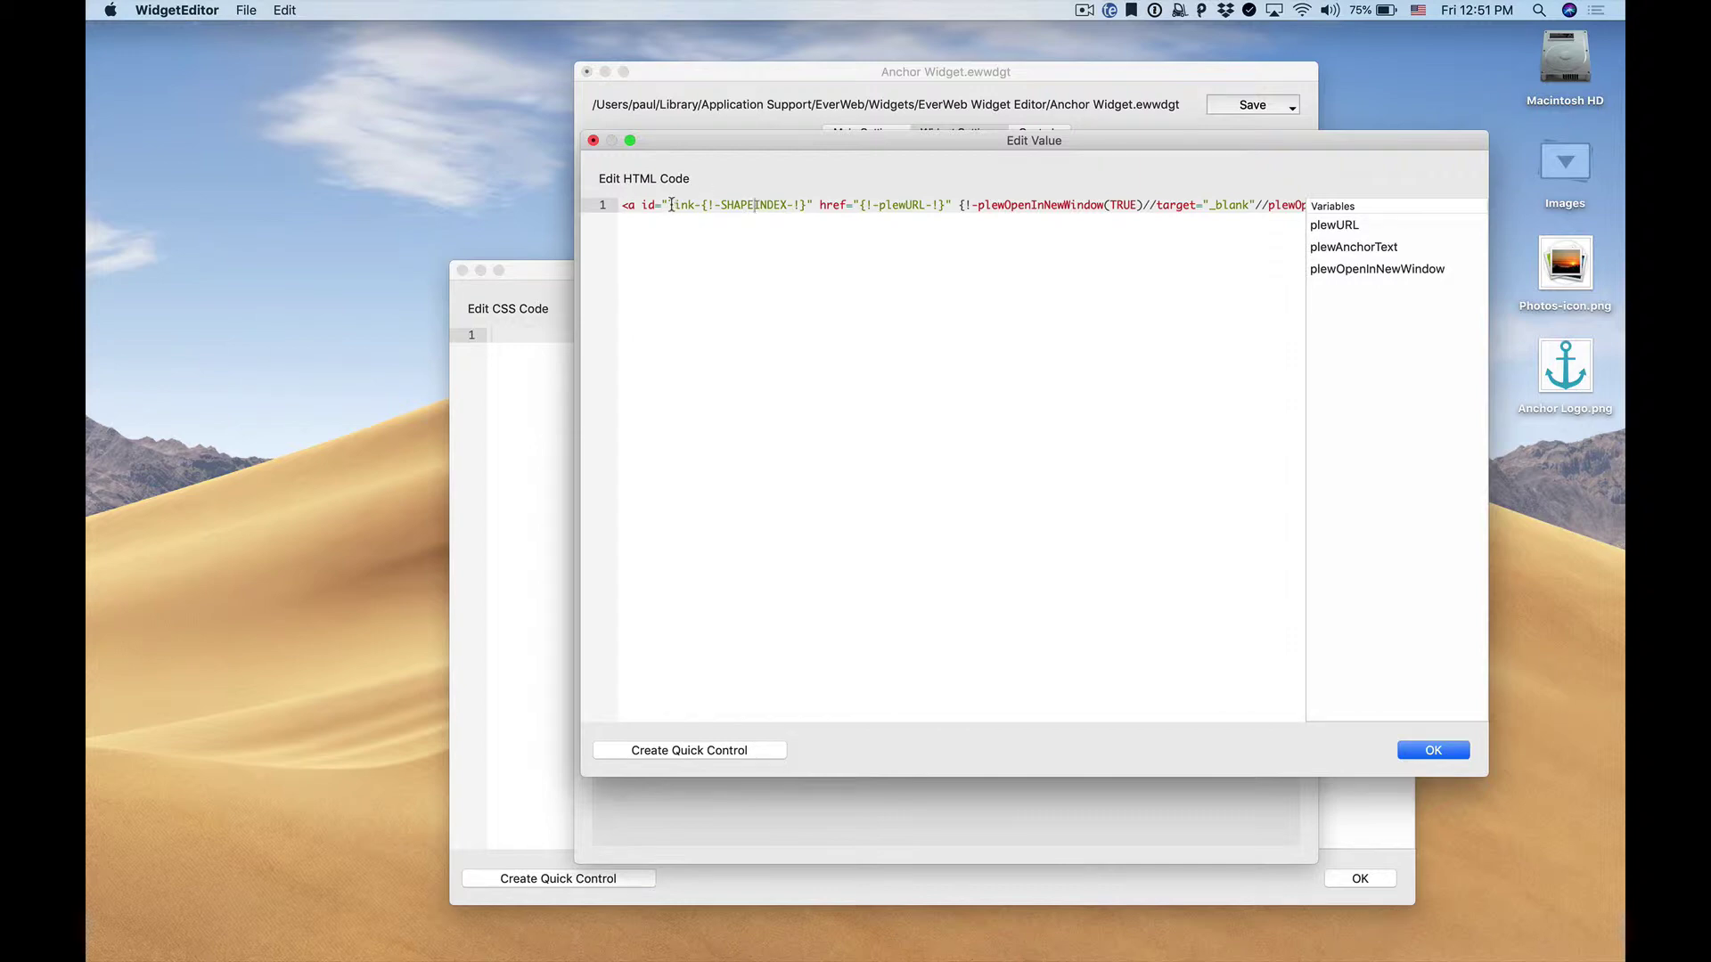
drag(668, 207, 806, 207)
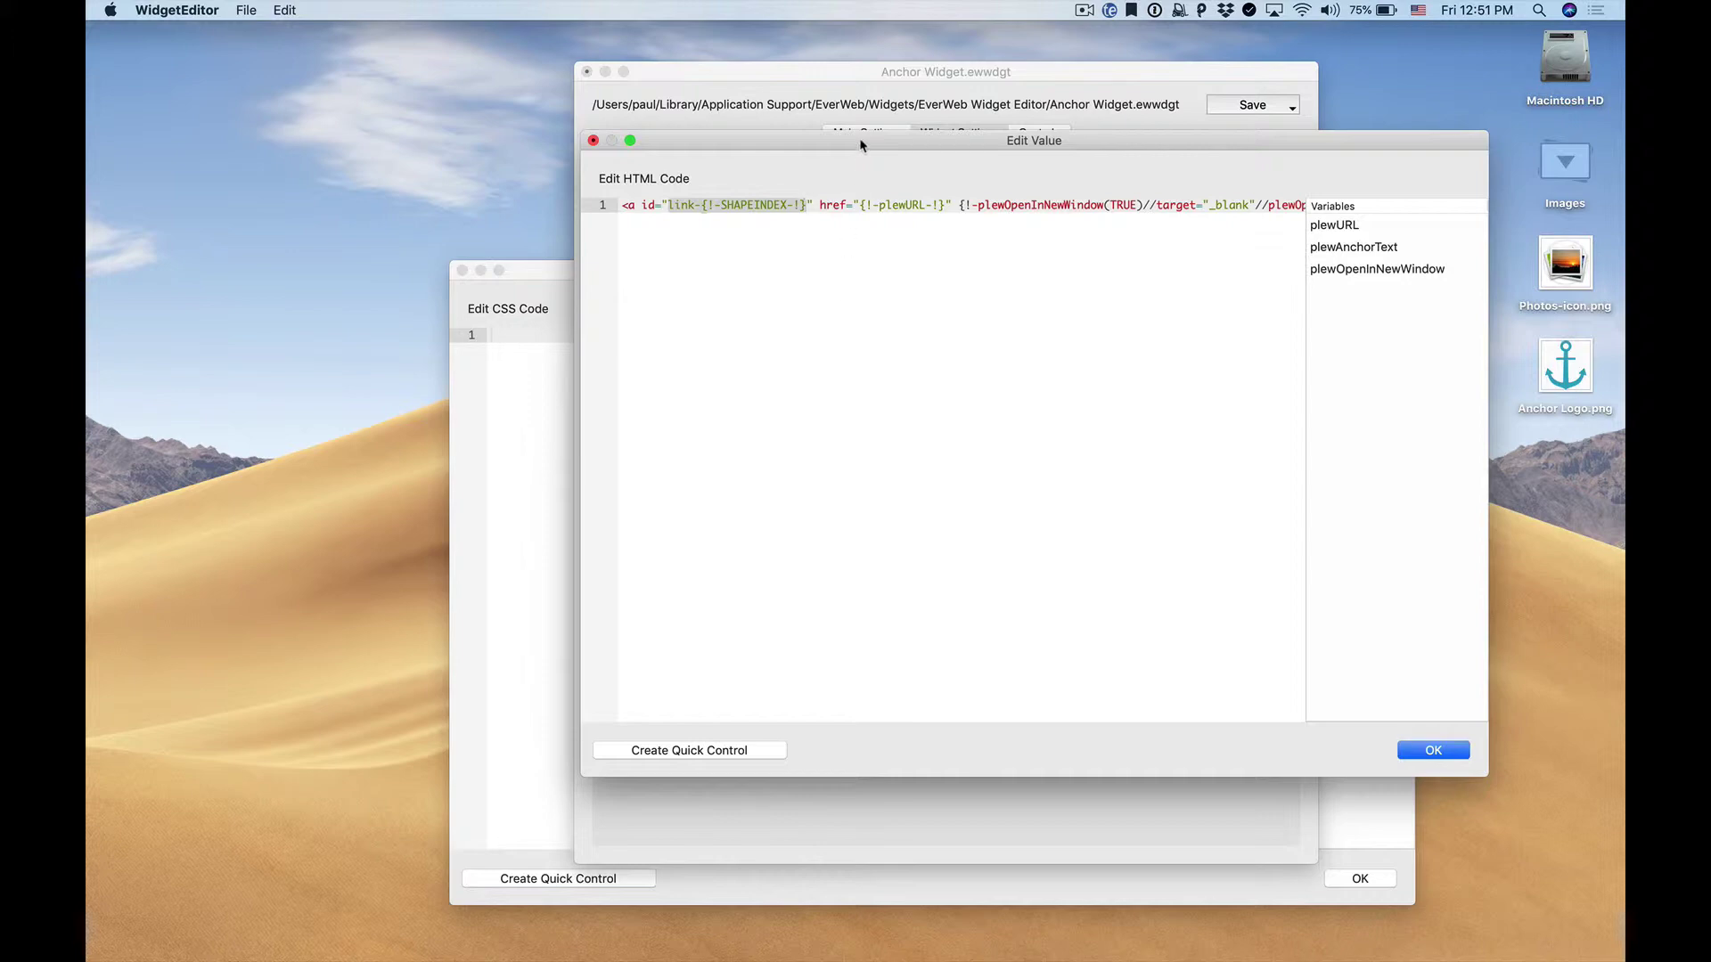
click(1419, 753)
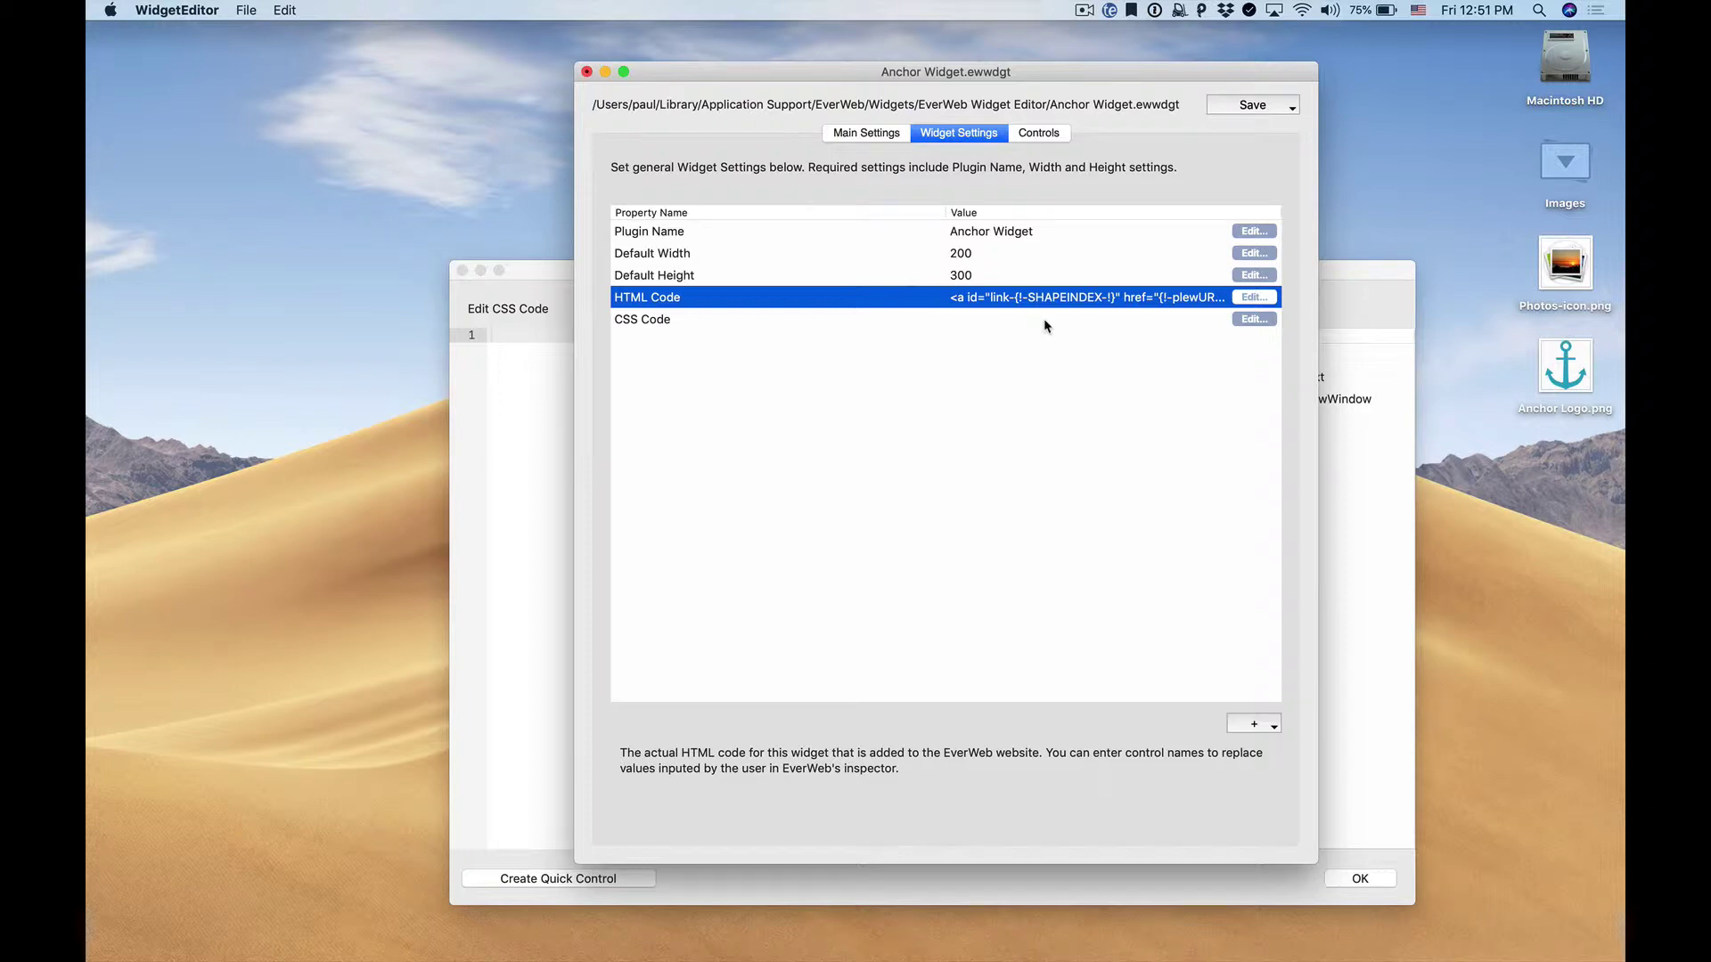
- In the CSS editor, start a rule for selector a#link-{!-SHAPEINDEX-!}
click(552, 385)
drag(649, 274, 640, 266)
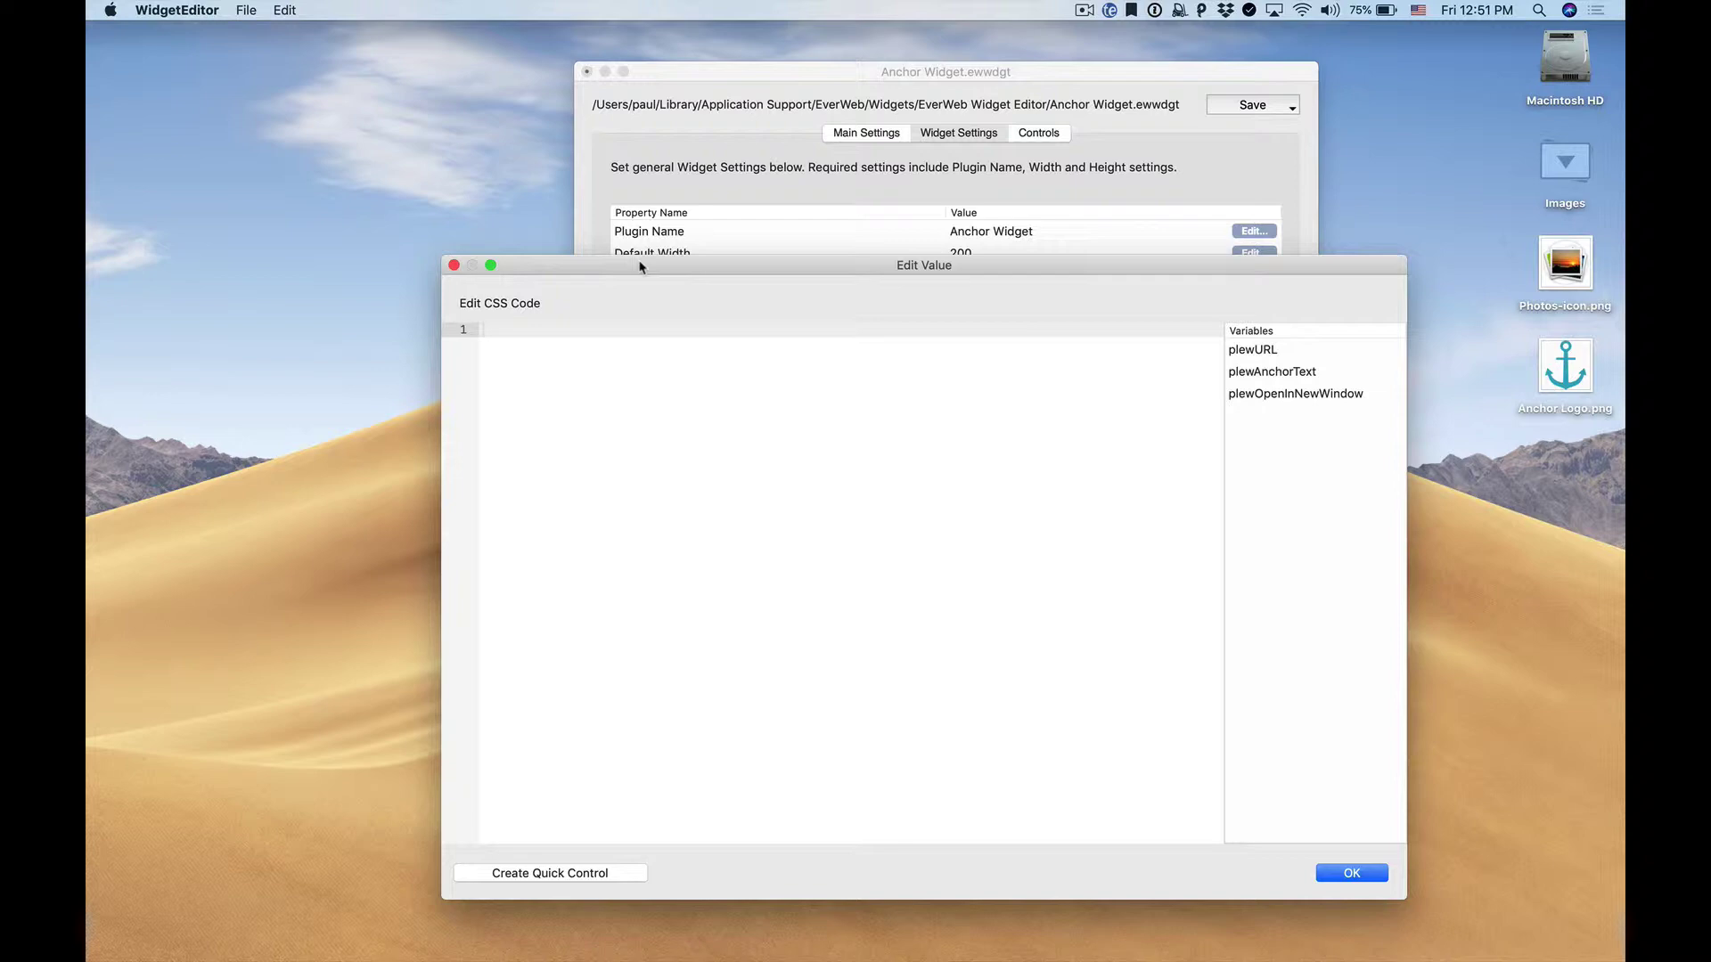
text(a#link-{!-SHAPEINDEX-!} {)
key(Return)
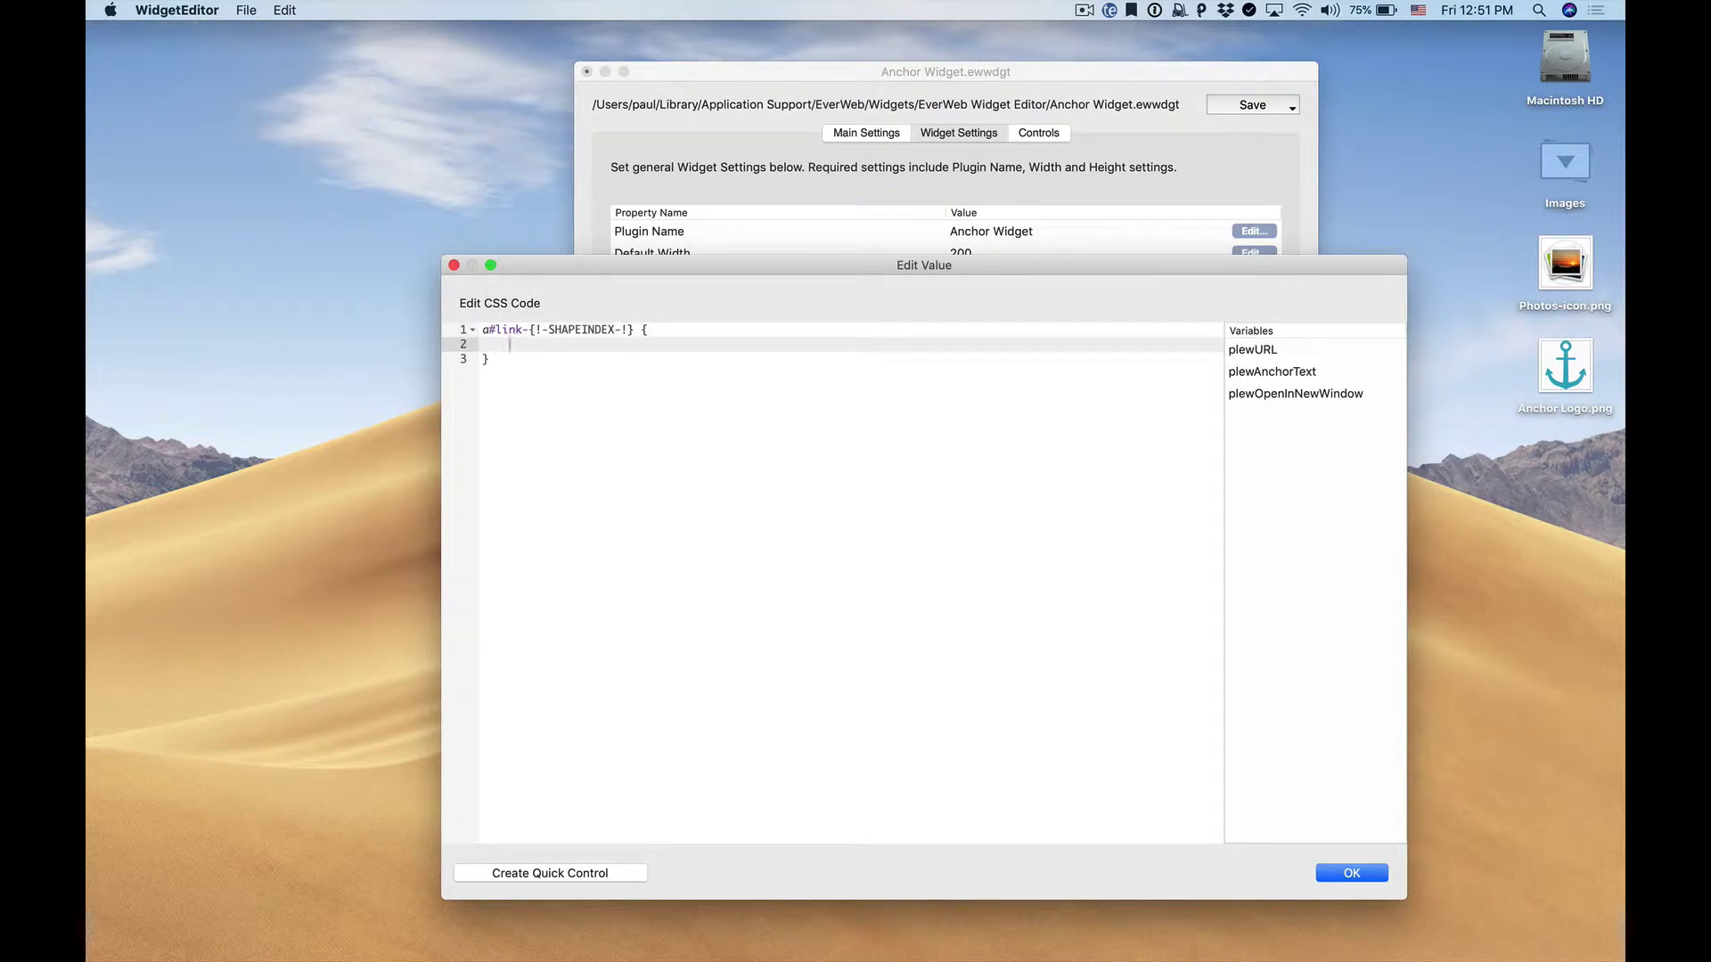
- Add text-decoration: none; to the rule and begin a color: property
text(text)
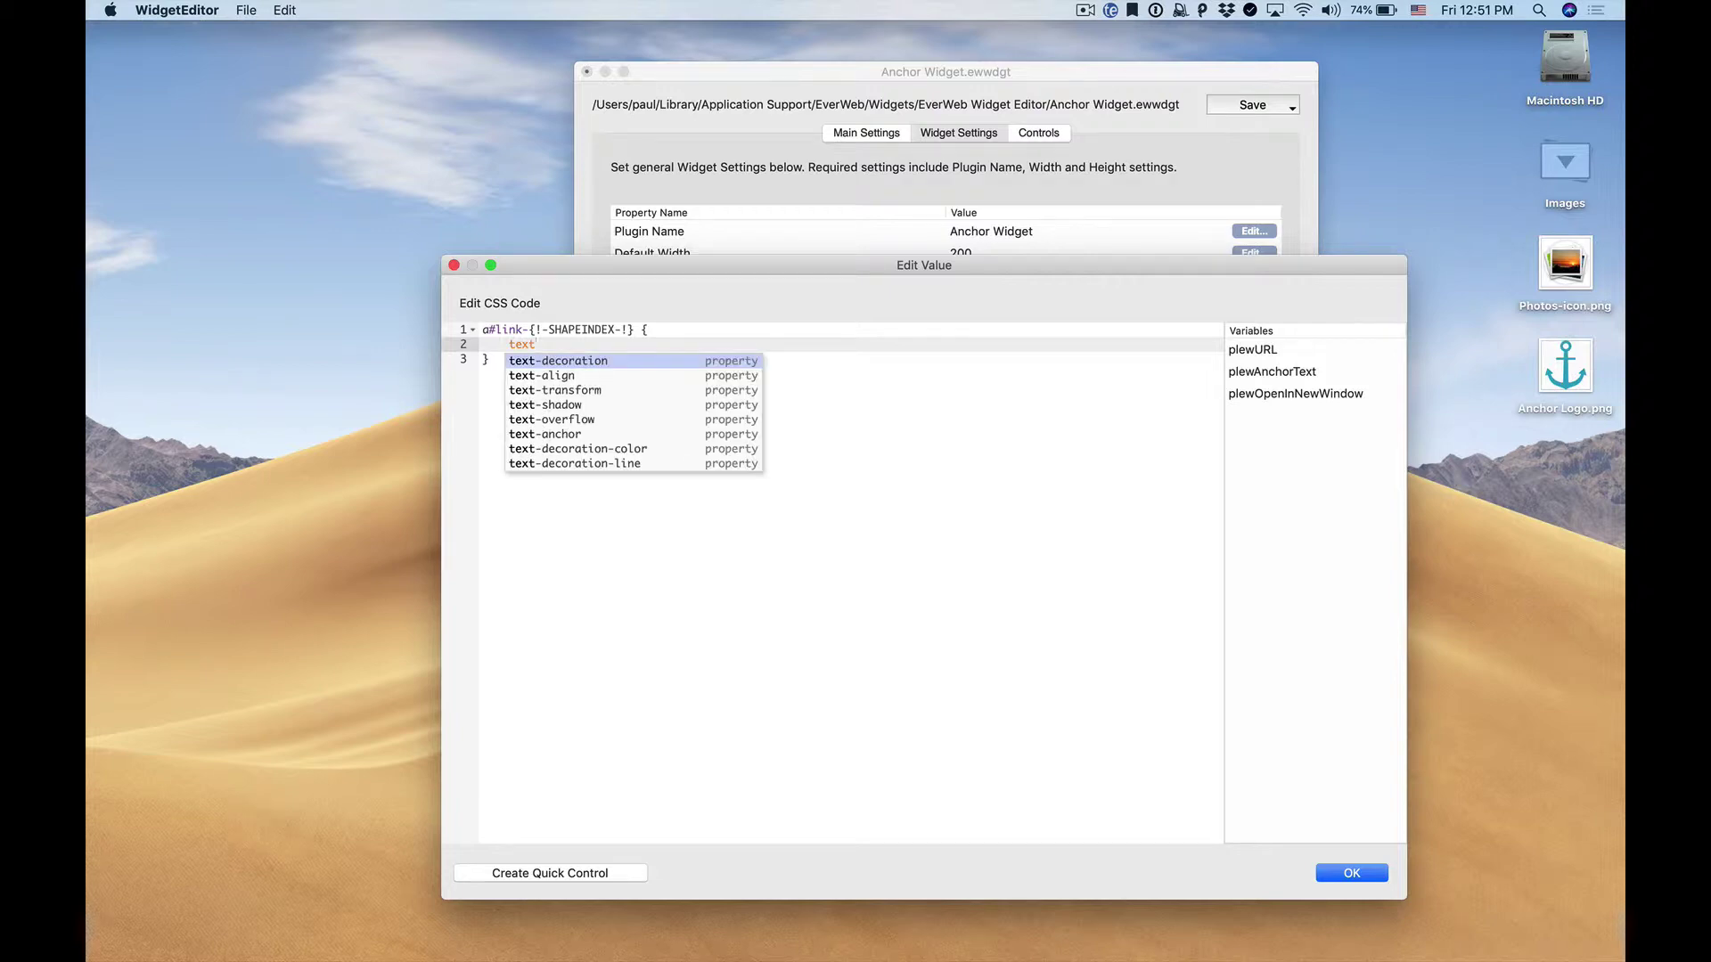
text(-under)
key(BackSpace)
key(BackSpace)
key(BackSpace)
key(BackSpace)
key(BackSpace)
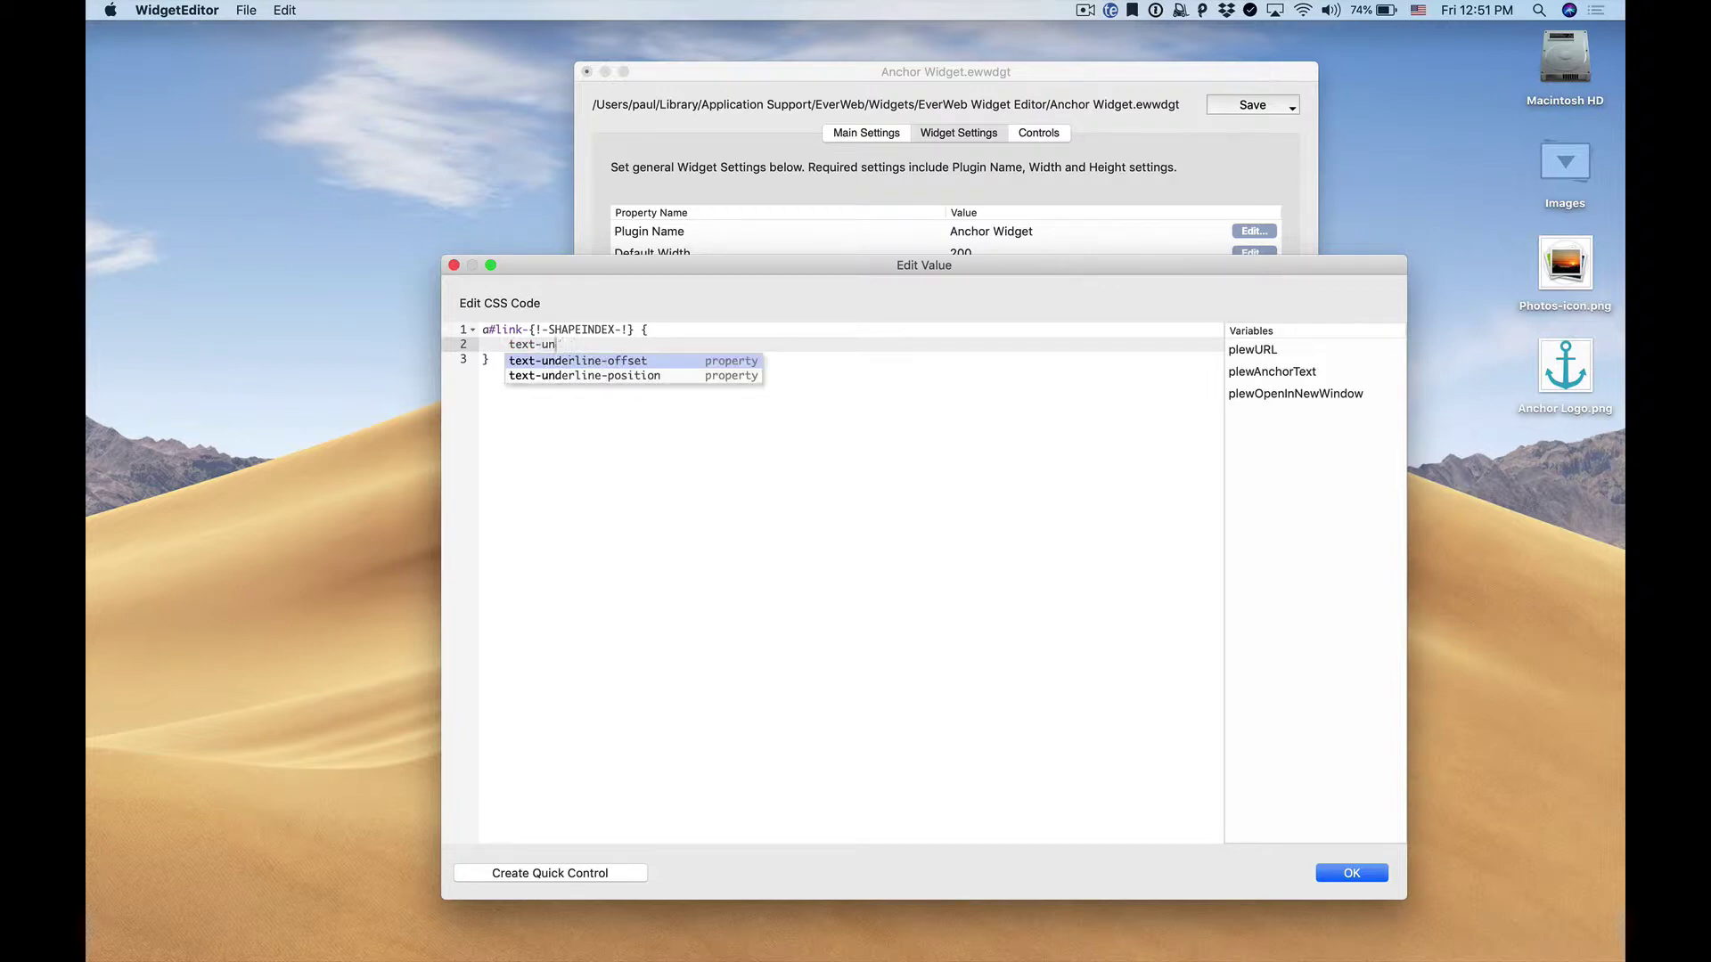
text(de)
key(Return)
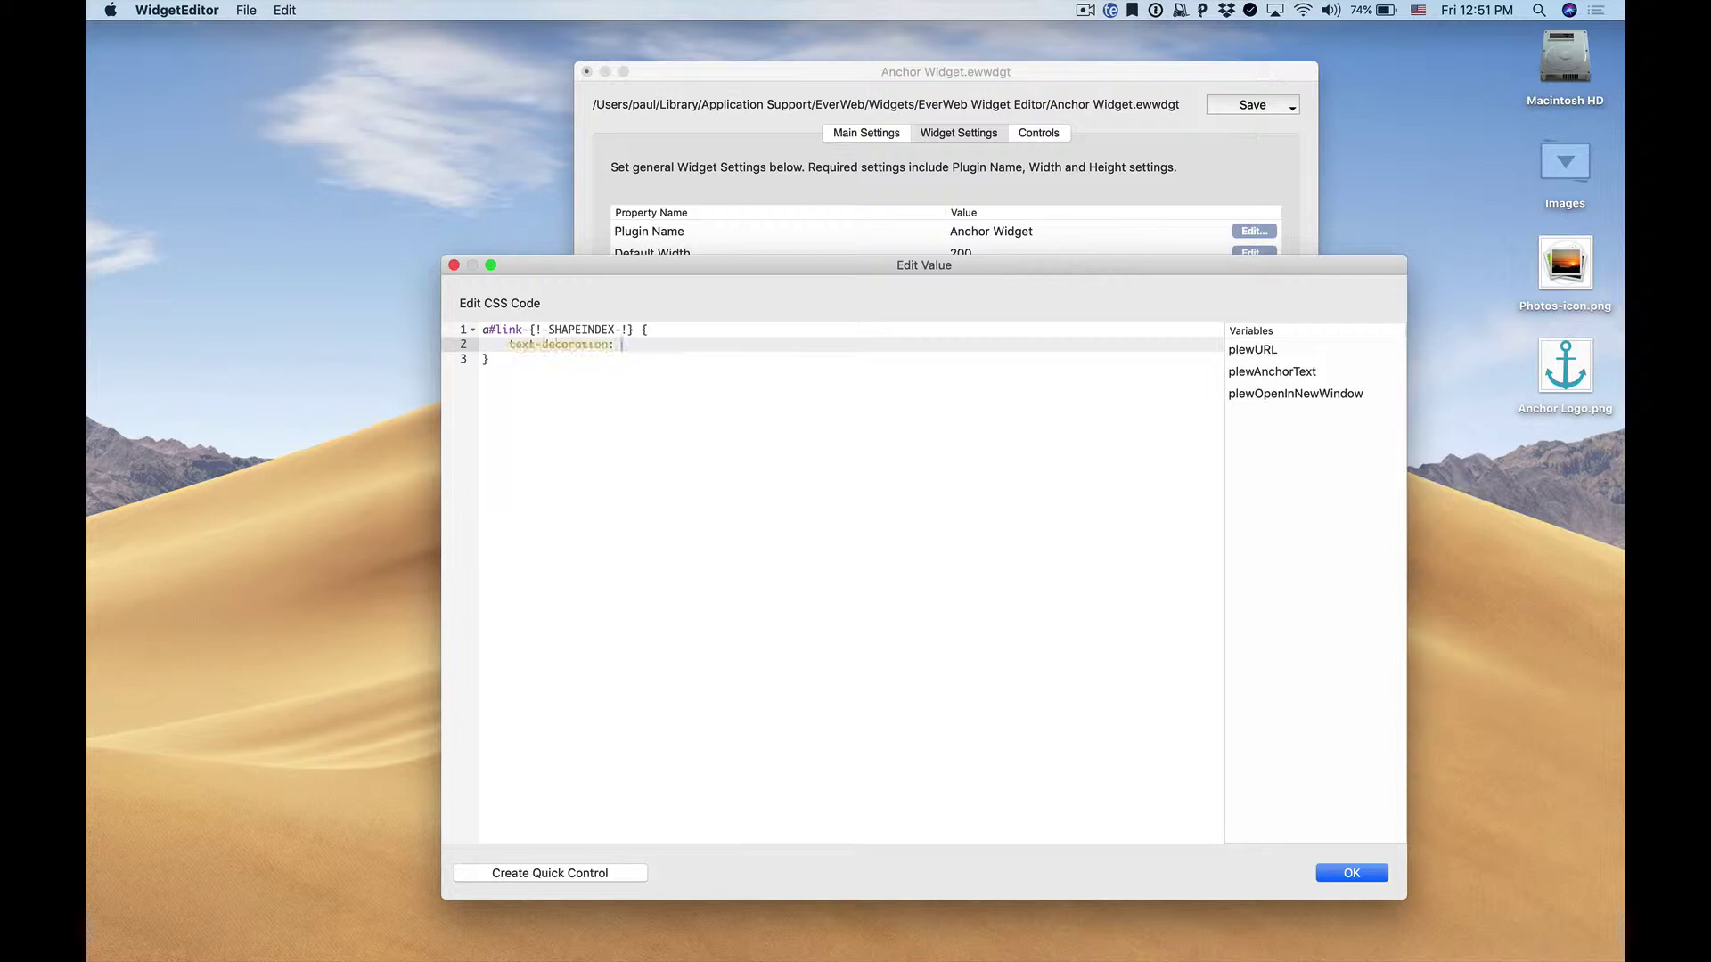
text(none)
key(Return)
text(;)
key(Return)
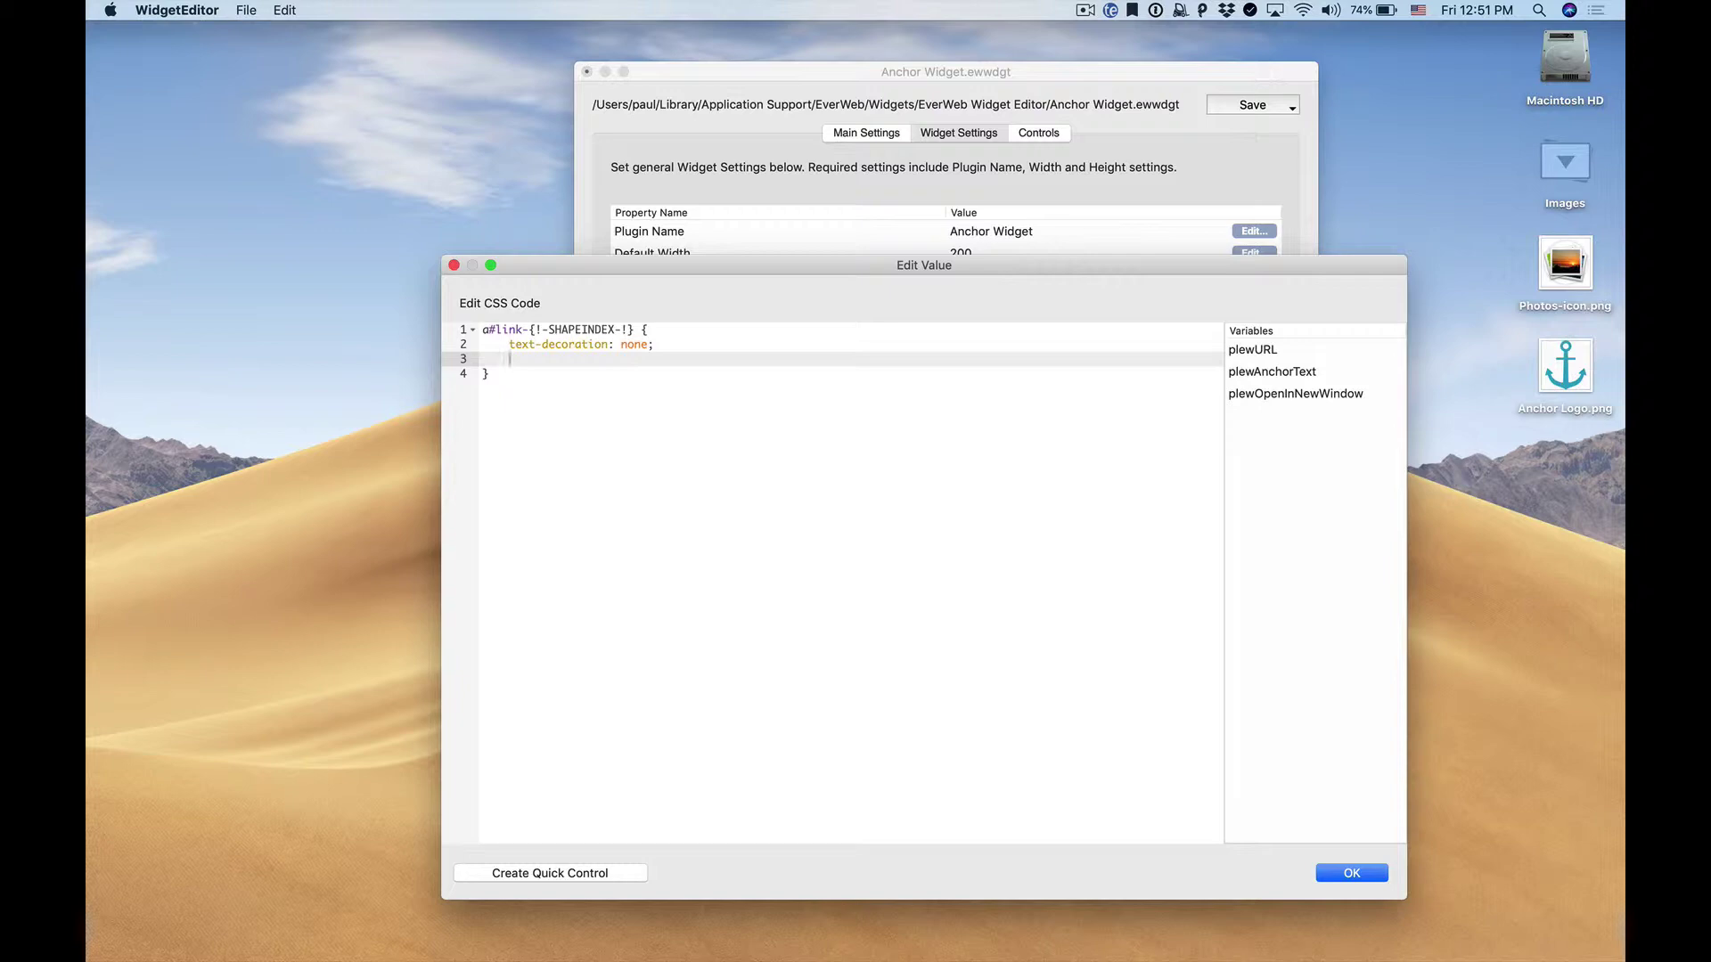
text(color)
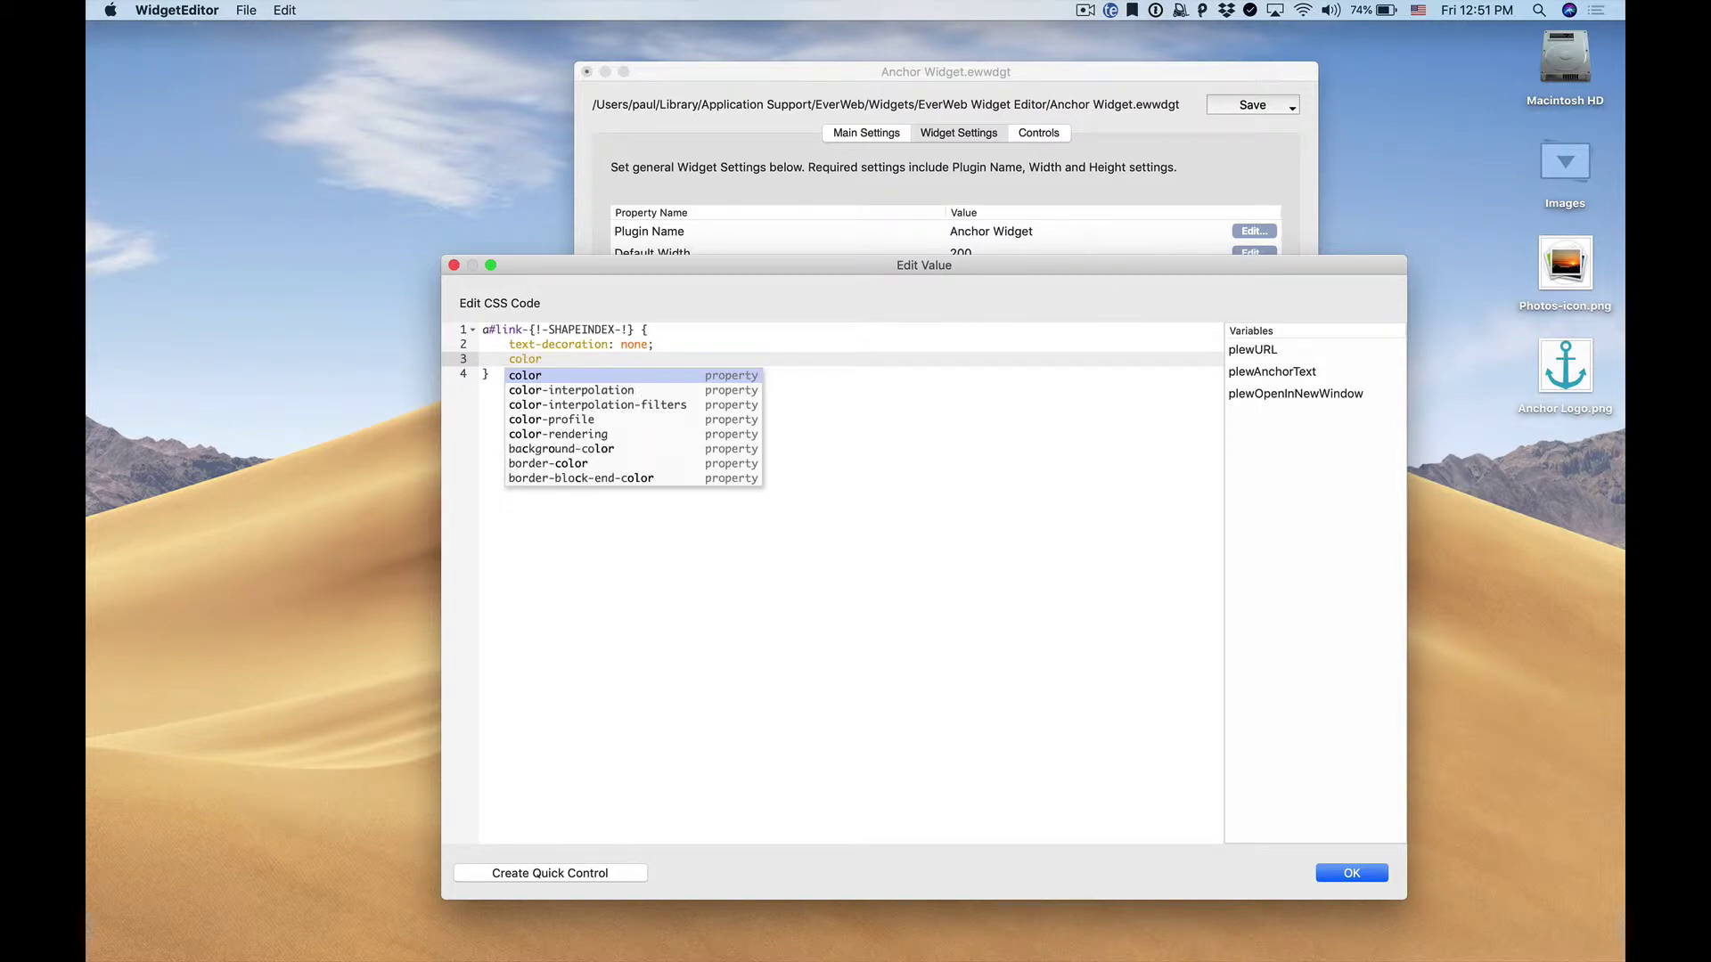
text(:;)
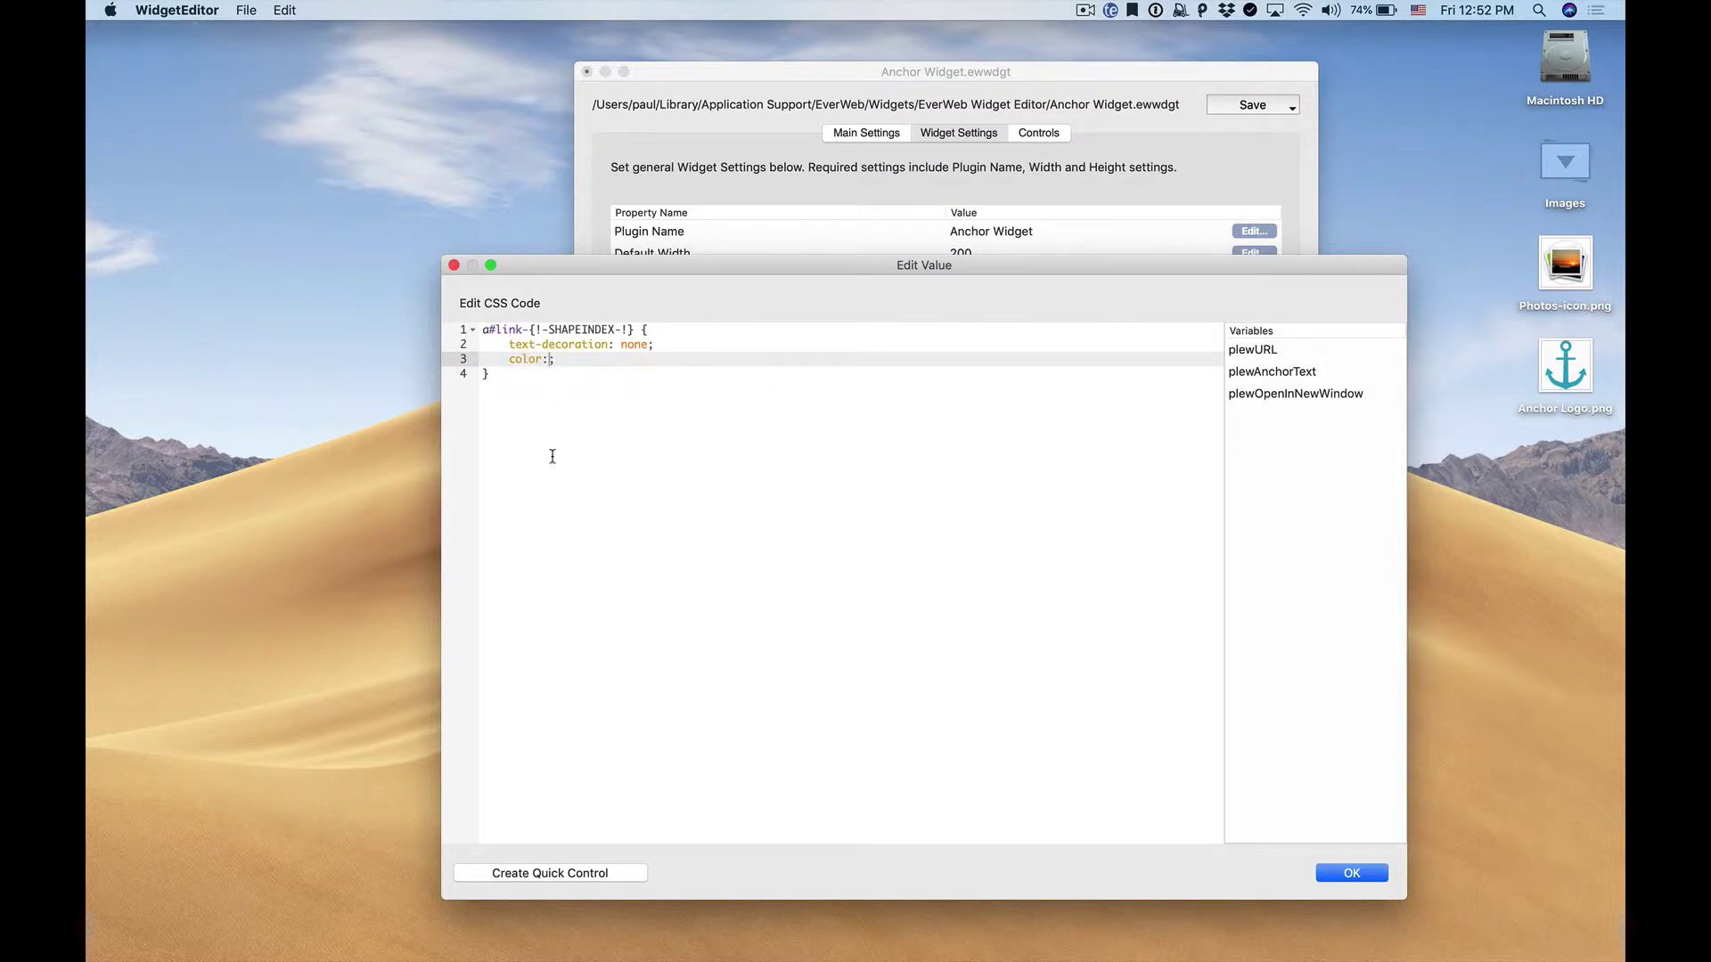
- Create a colour-picker variable plewLinkTextColor, labelled 'Text Color', defaulting to green, for the color value
click(563, 878)
click(921, 314)
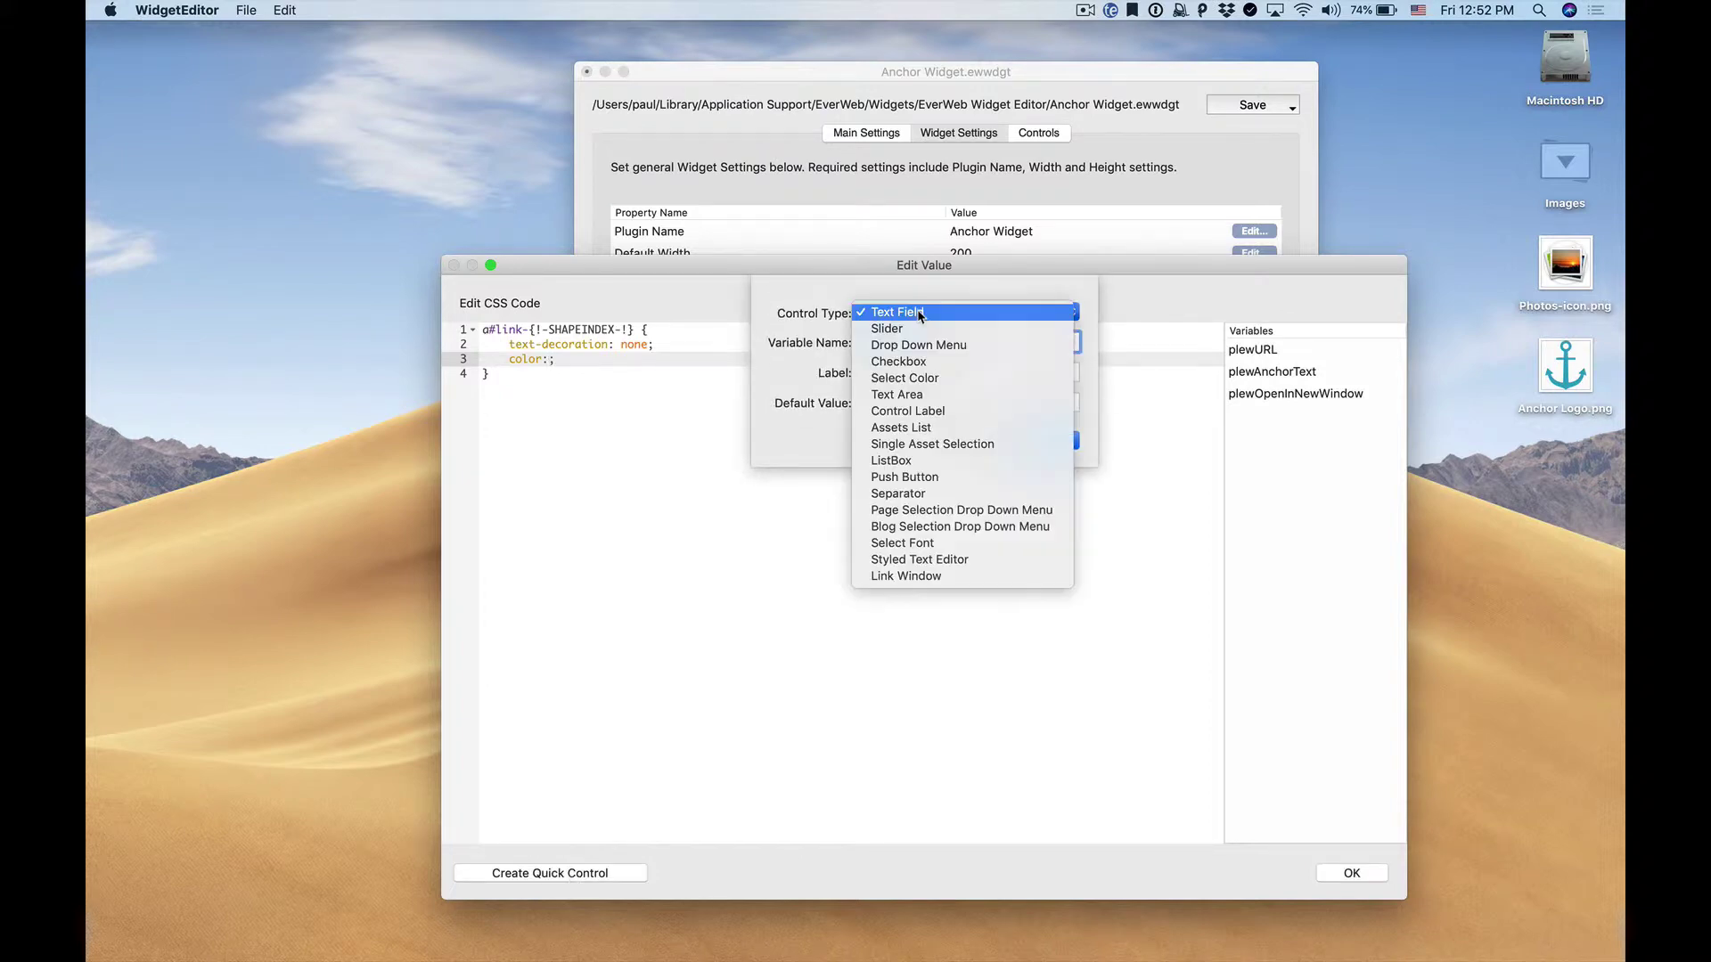
click(945, 382)
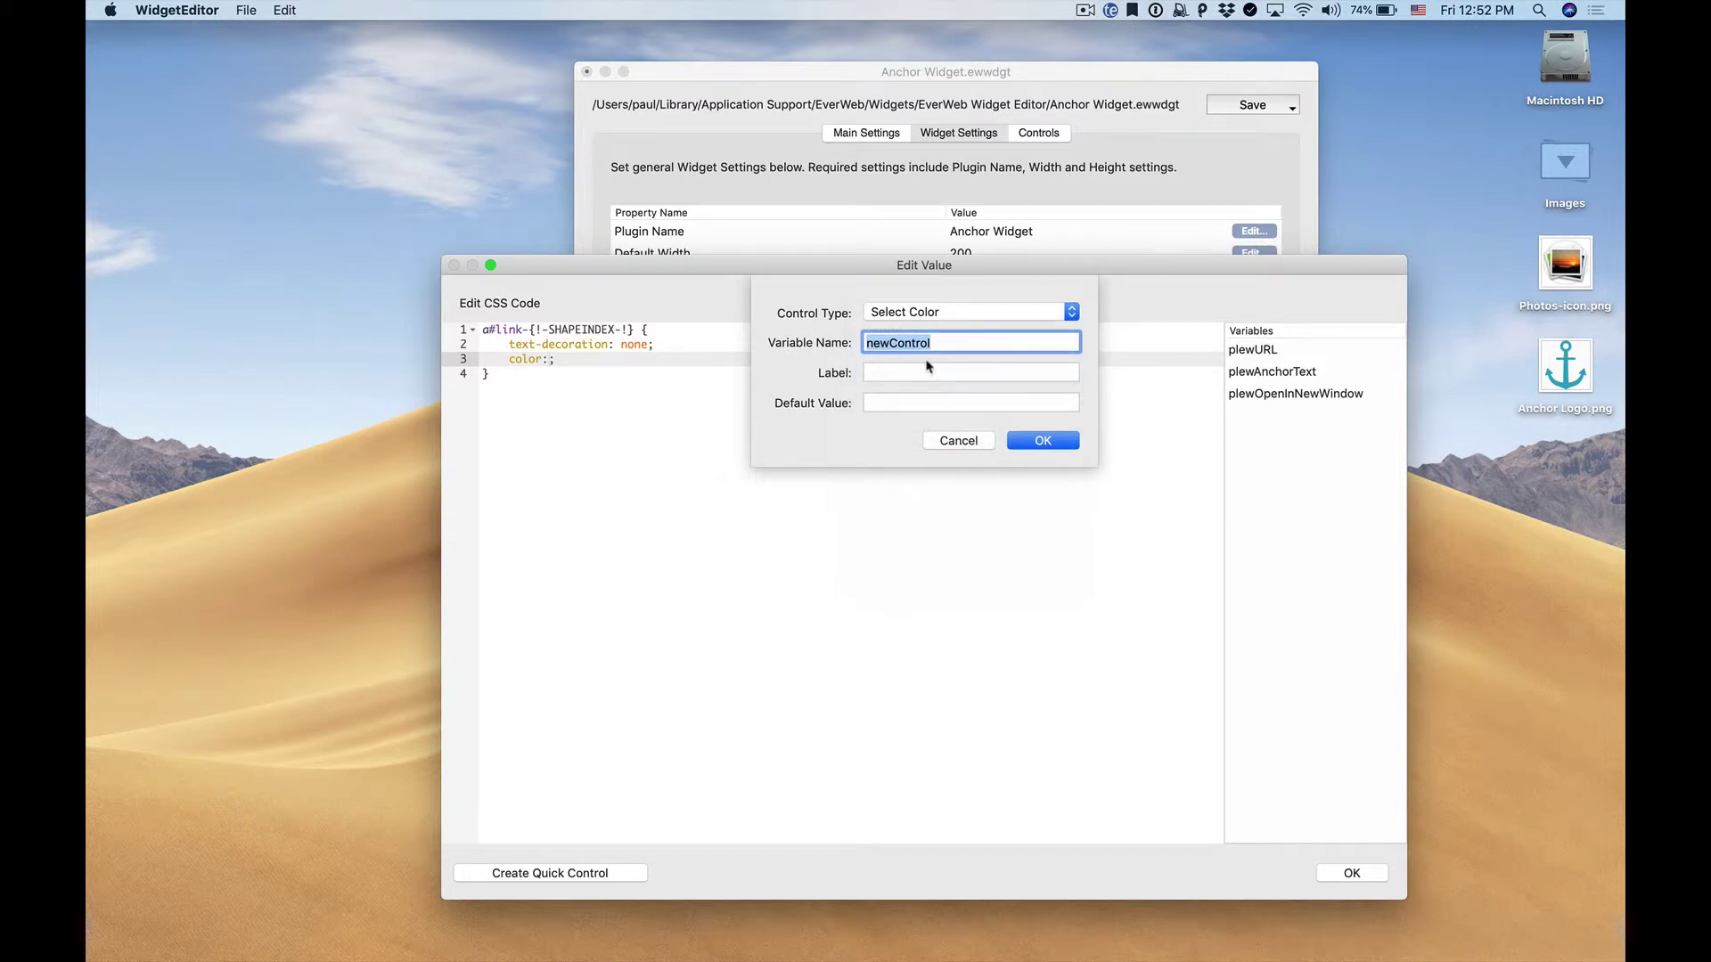
text(plewLinkTextColor)
key(Tab)
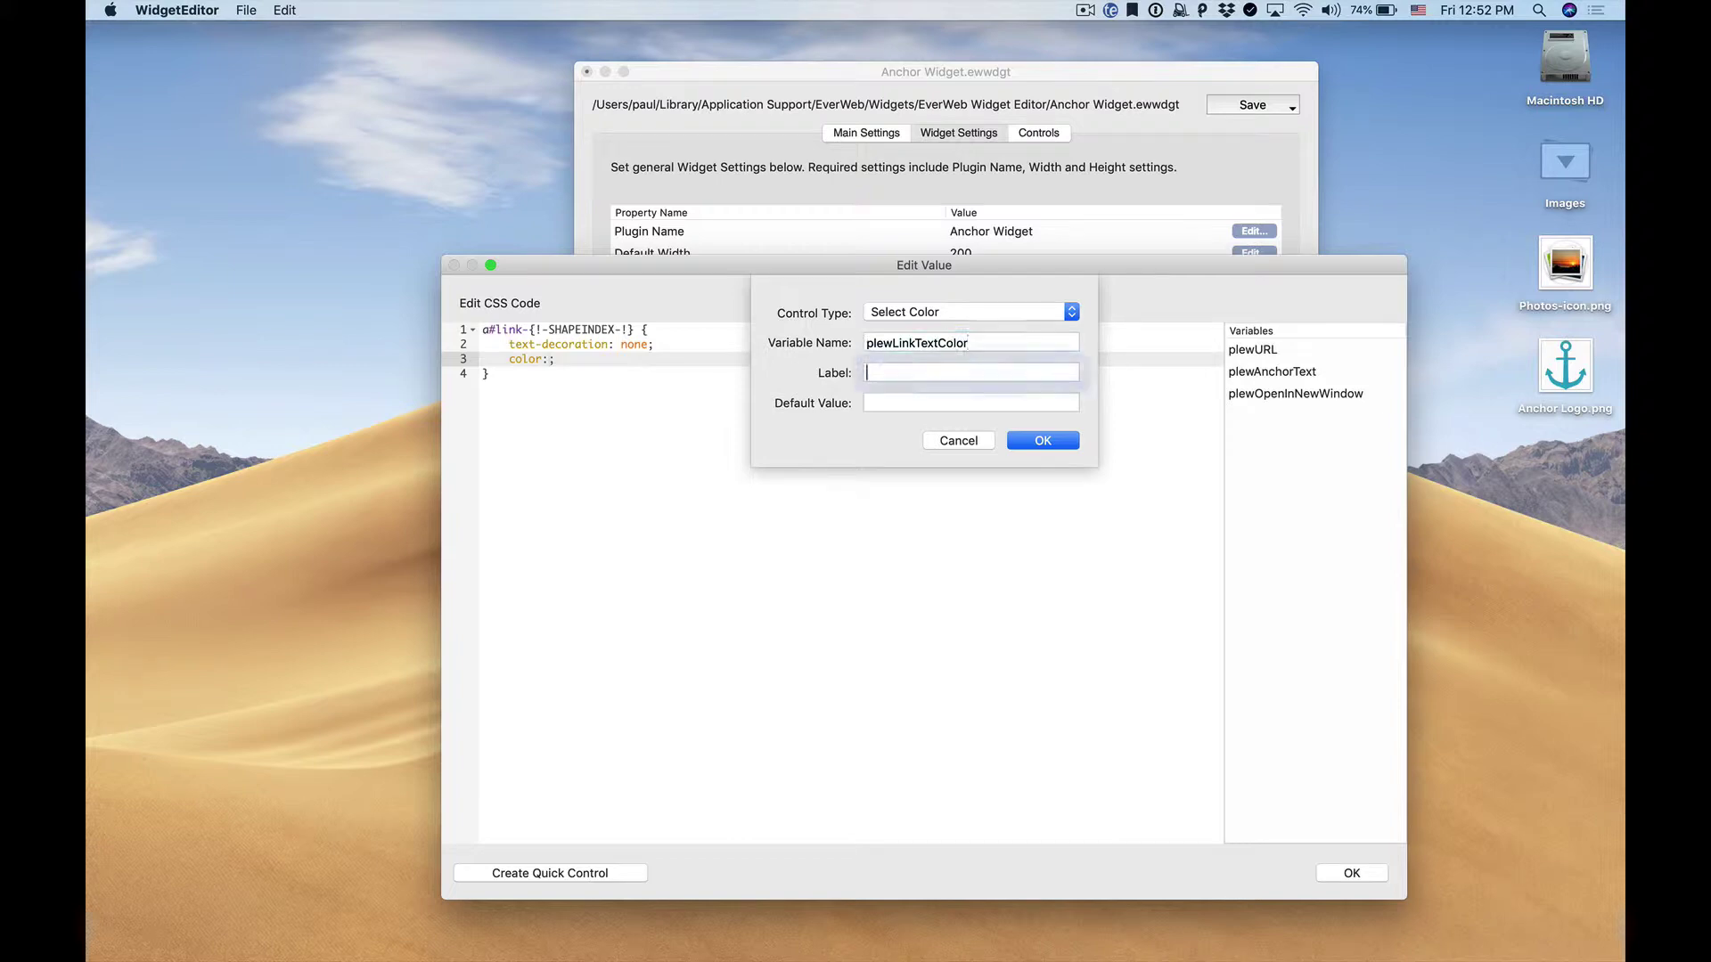
text(Text Color)
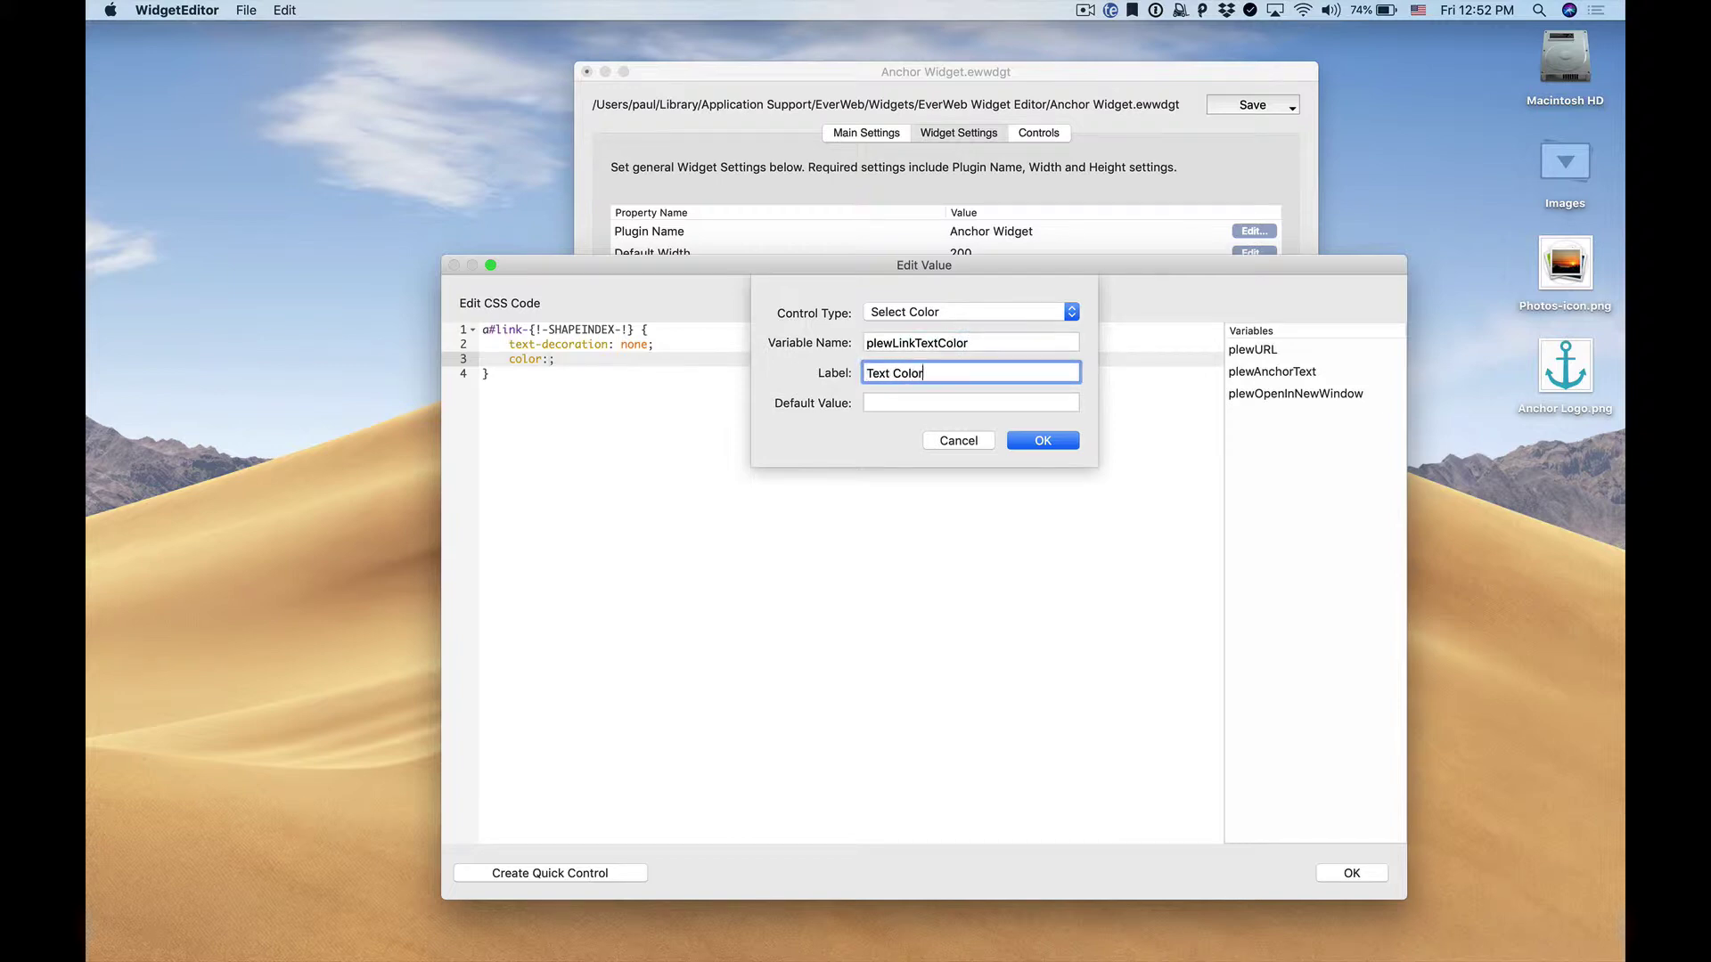
click(970, 403)
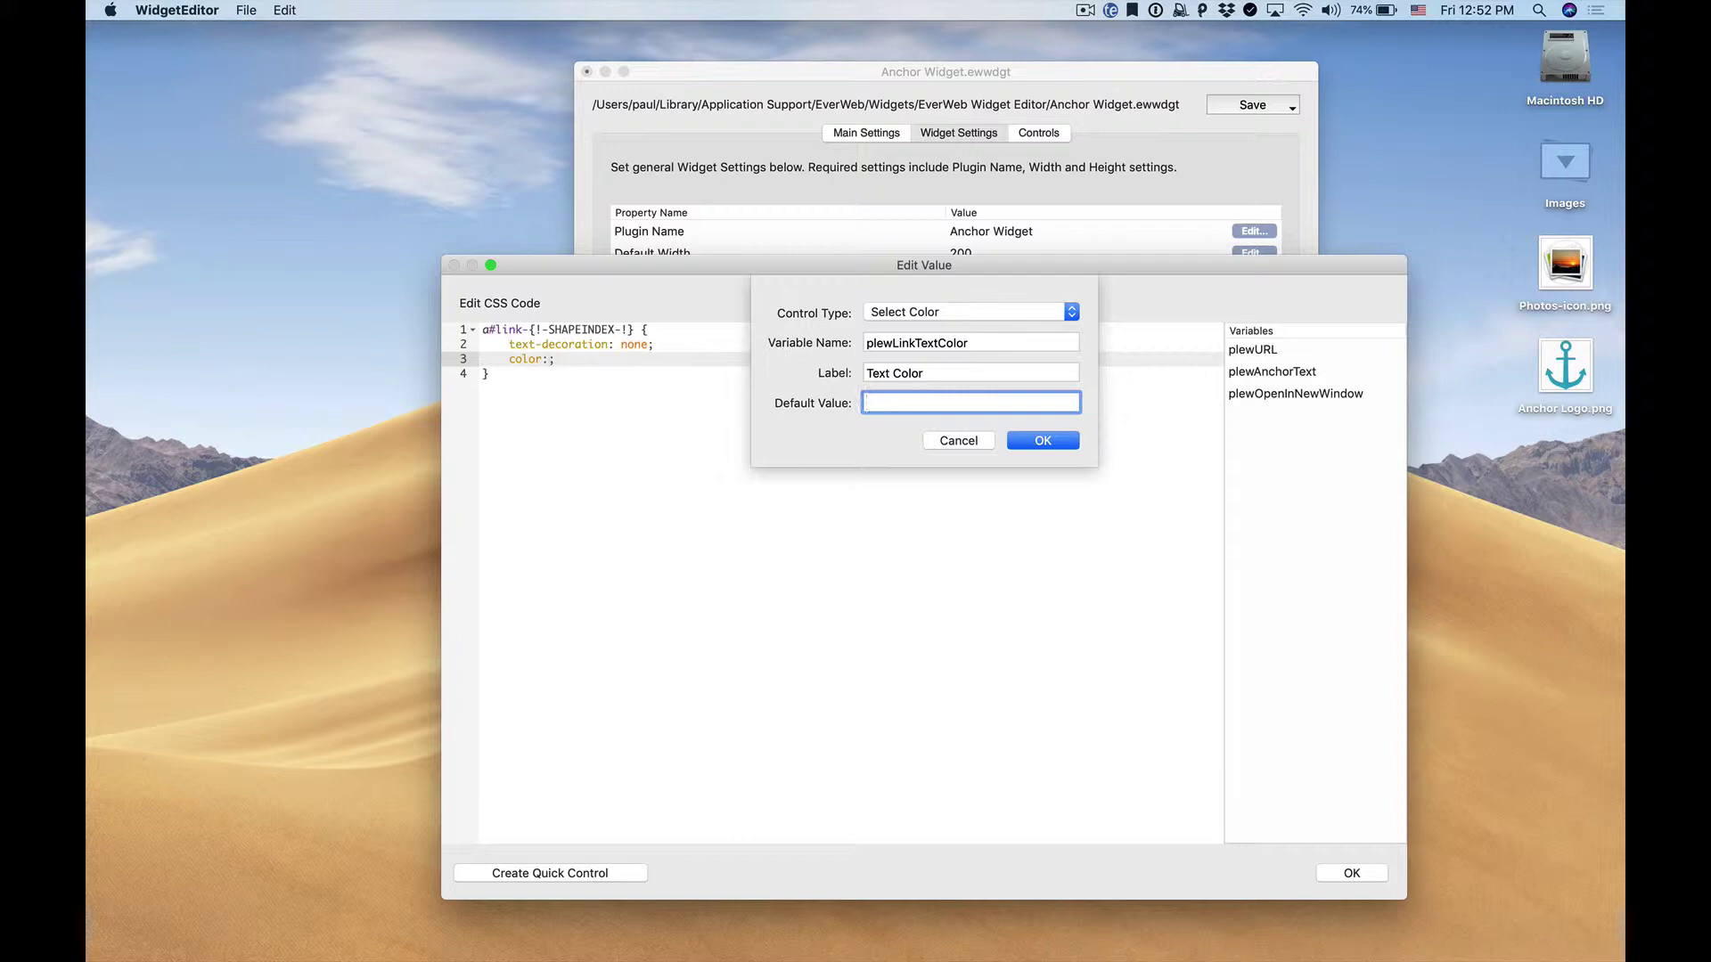
text(green)
click(1045, 440)
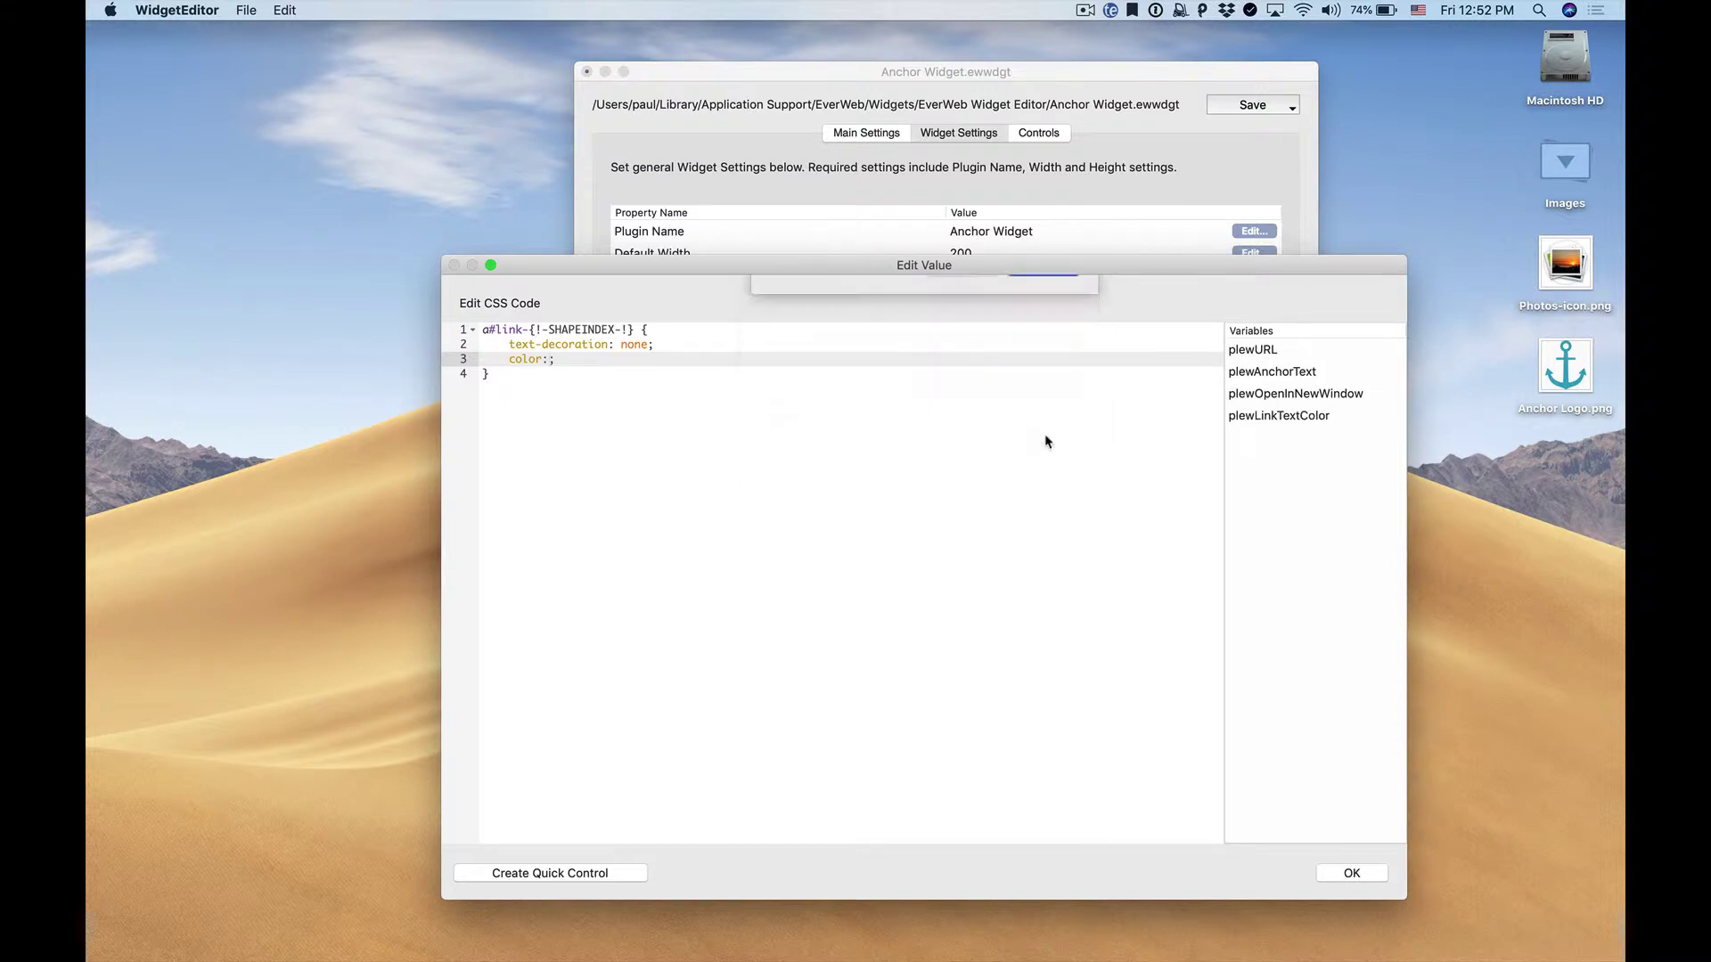
- Close the CSS editor, save the widget with its Text Color control, and return to EverWeb
click(1356, 874)
click(1037, 322)
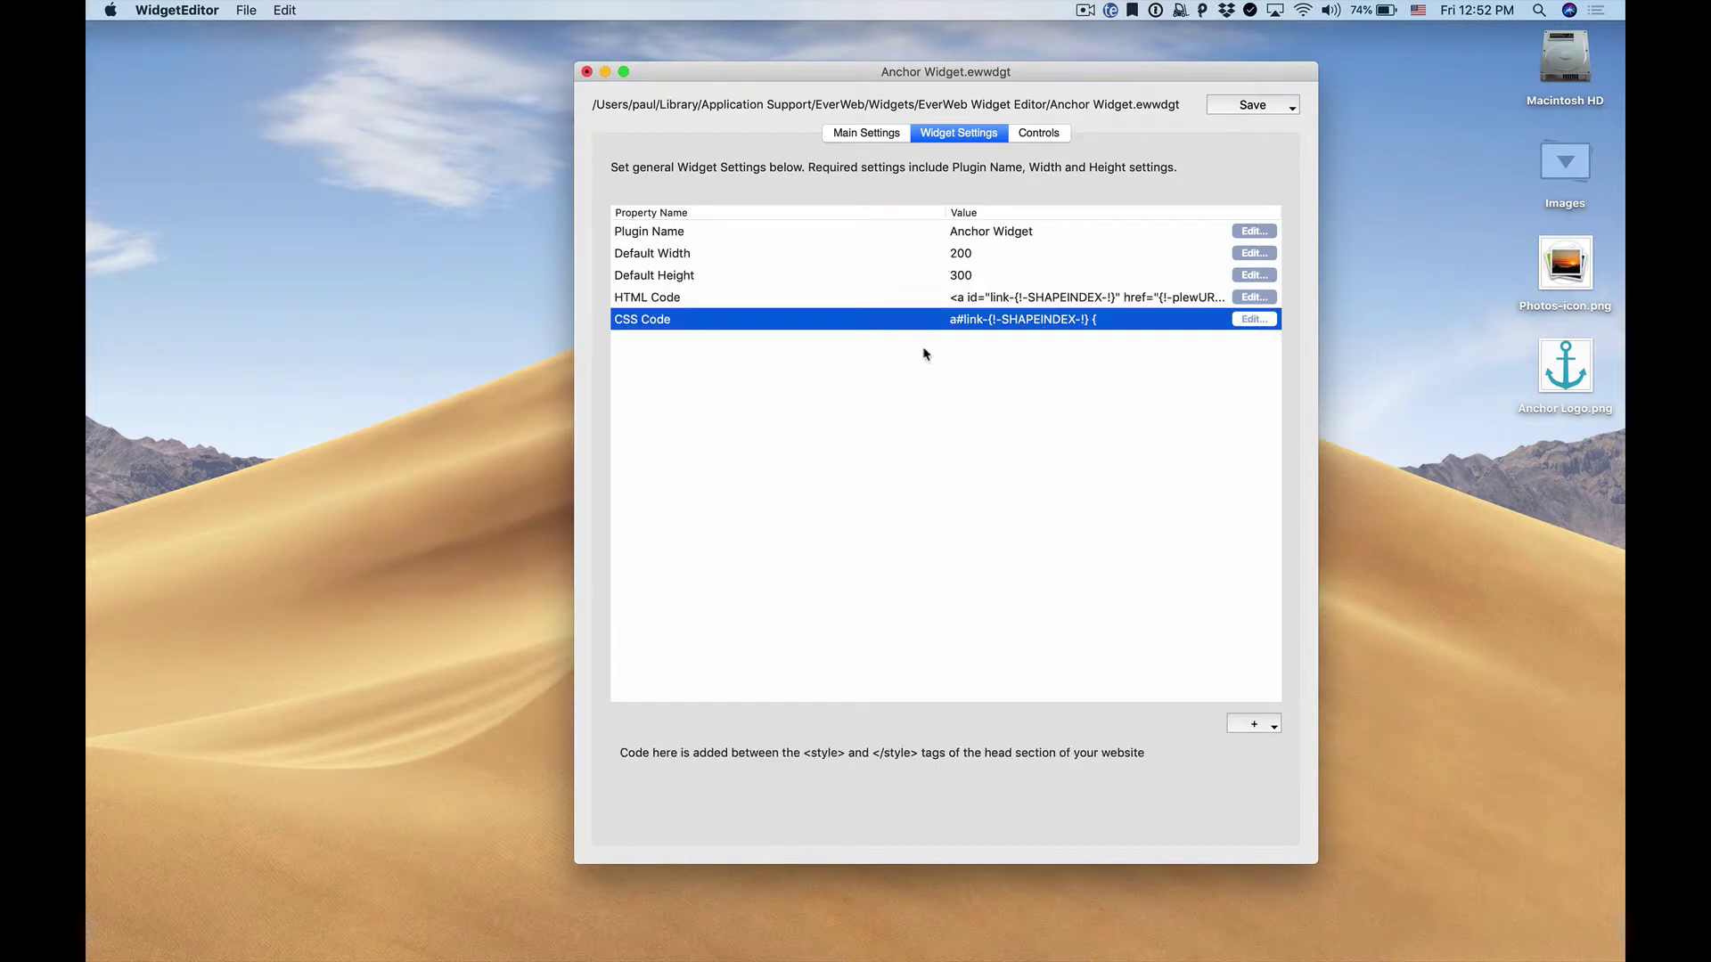
click(1039, 136)
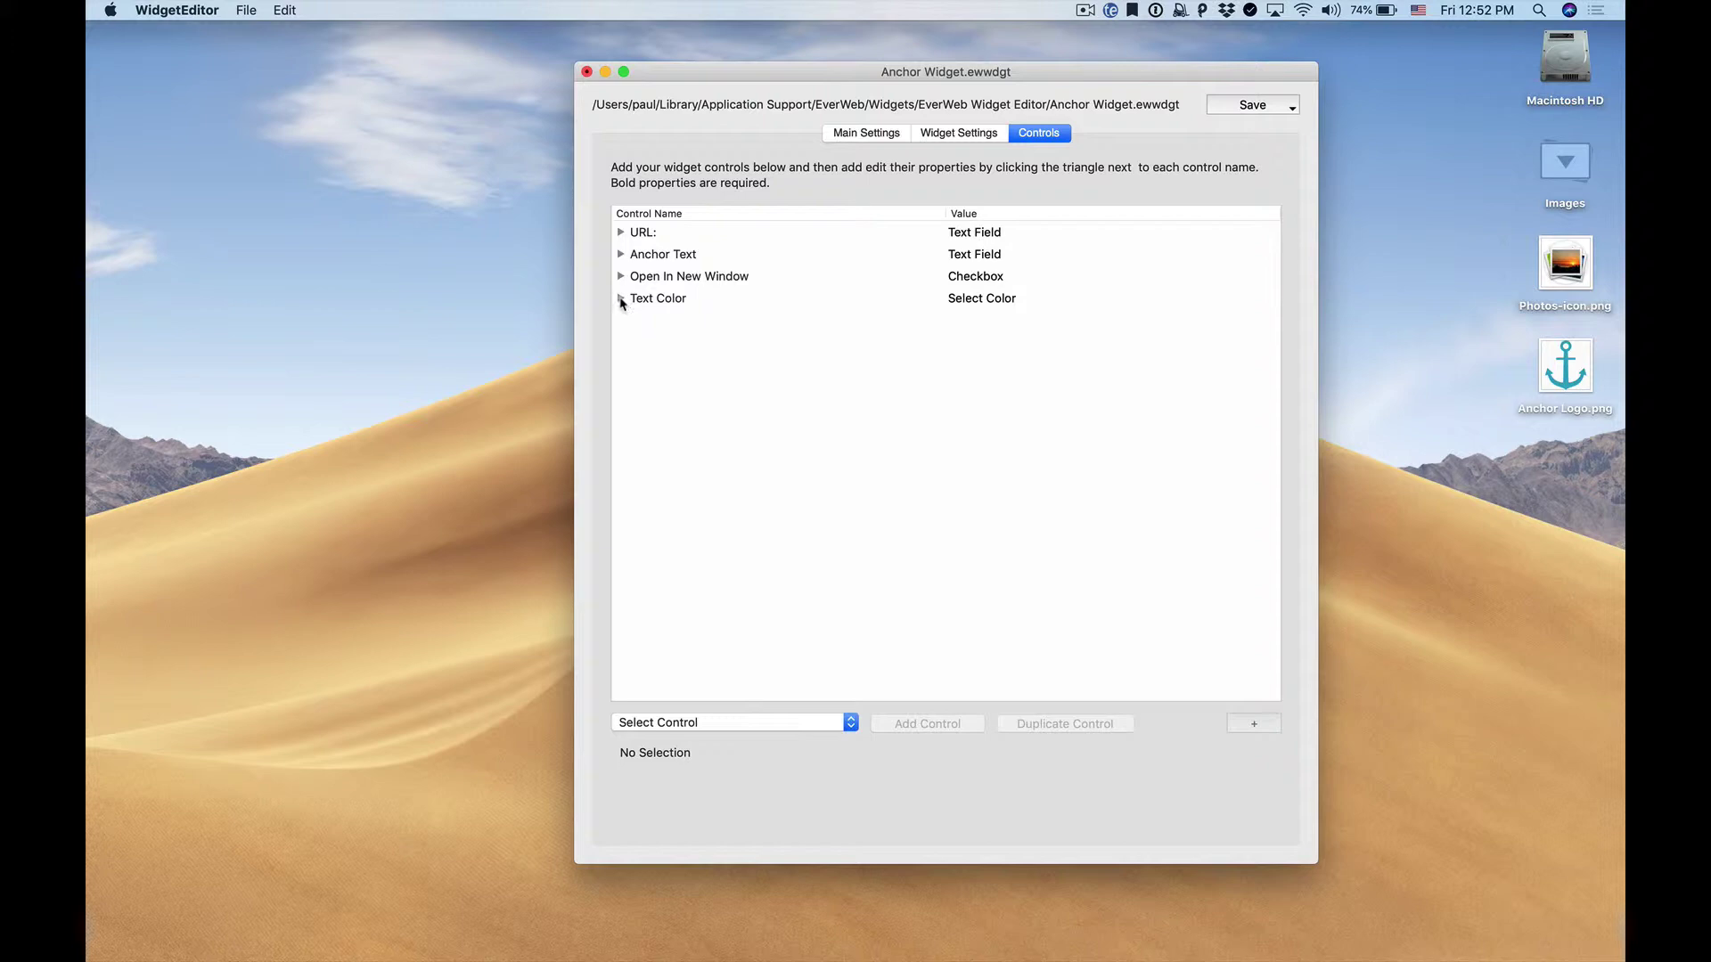
click(1247, 111)
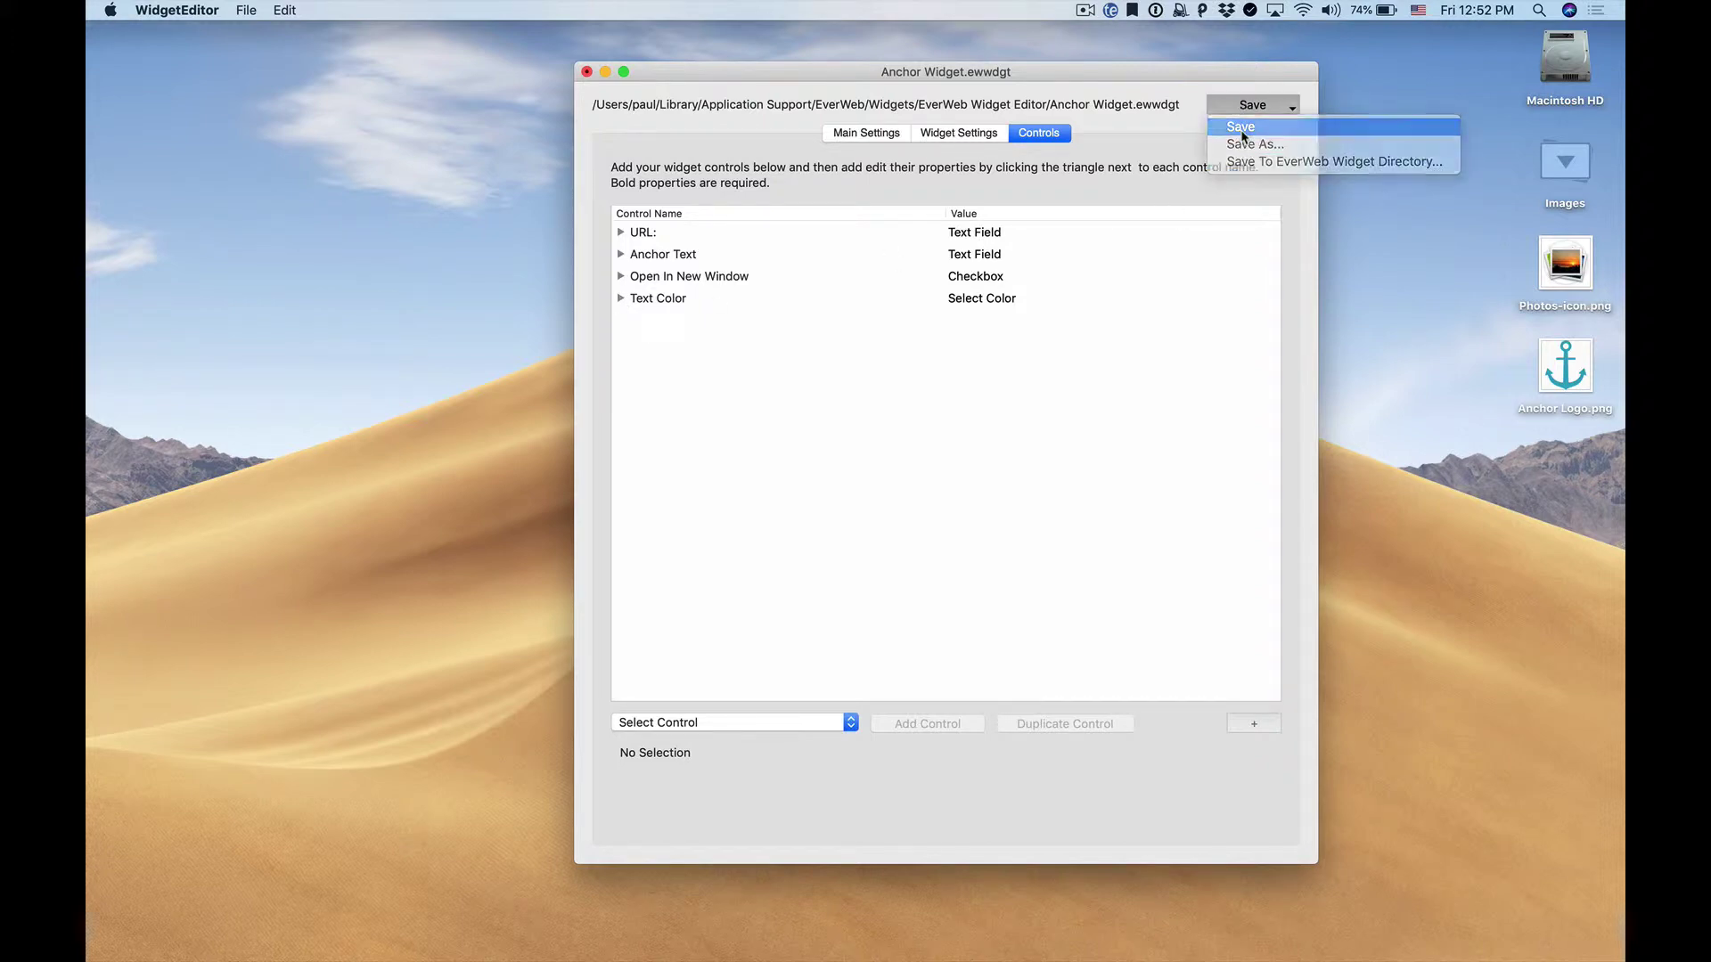
click(1242, 129)
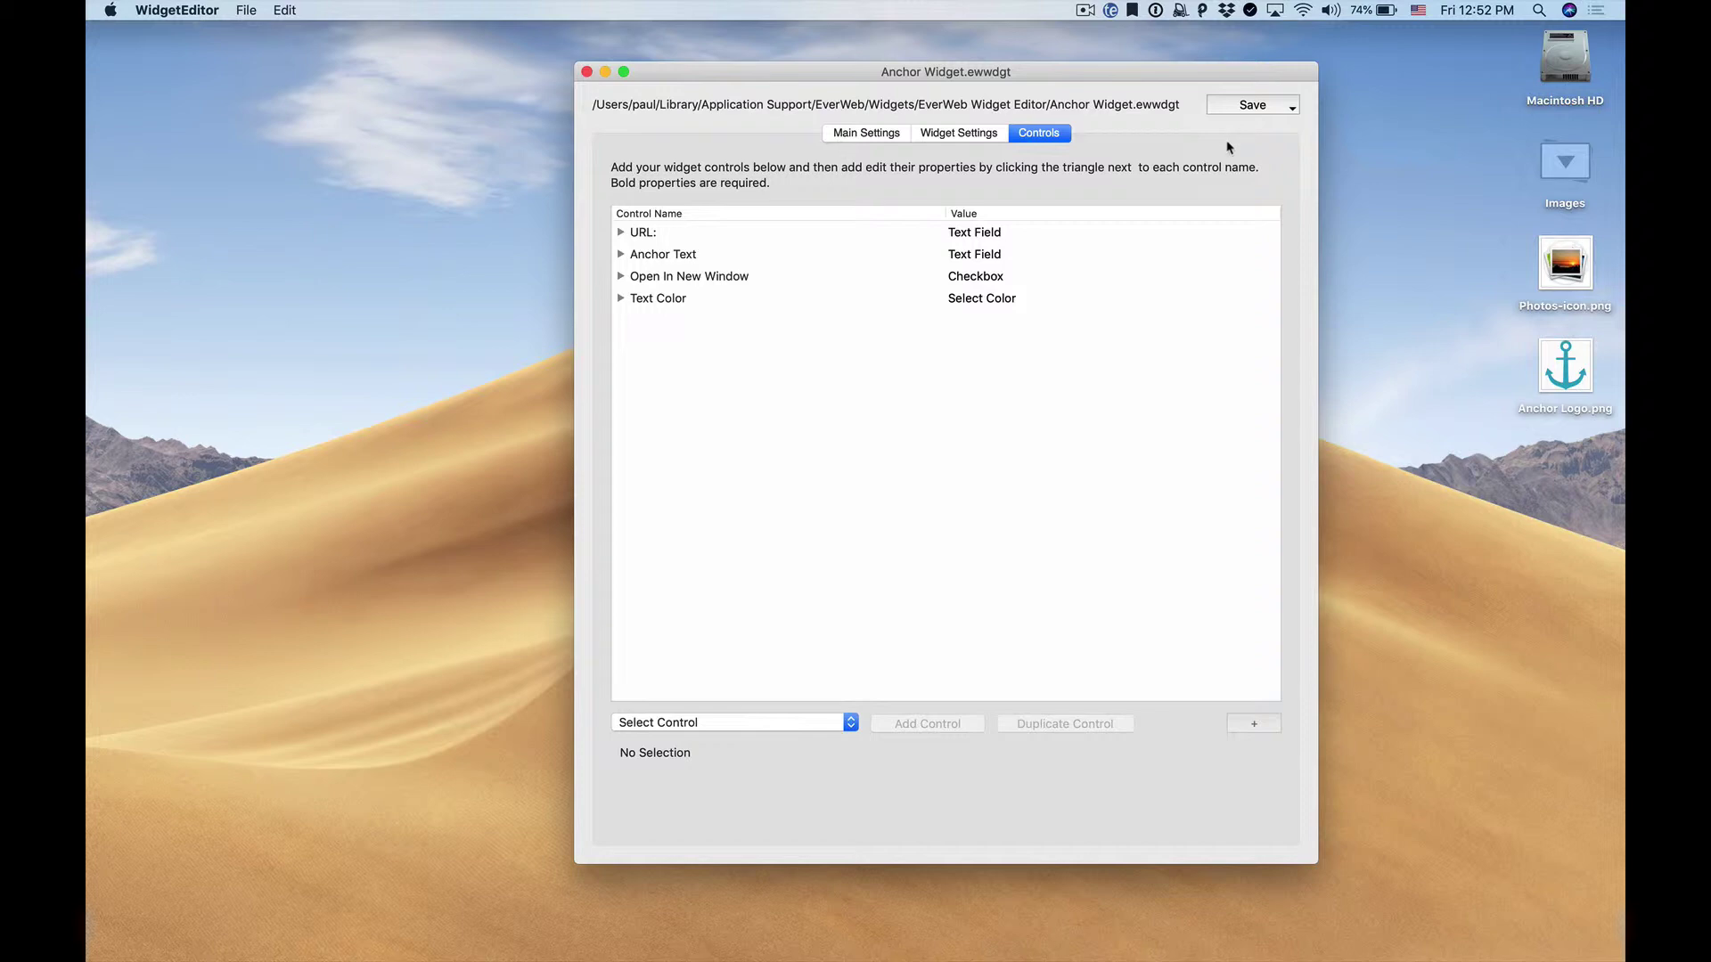
key(super+Tab)
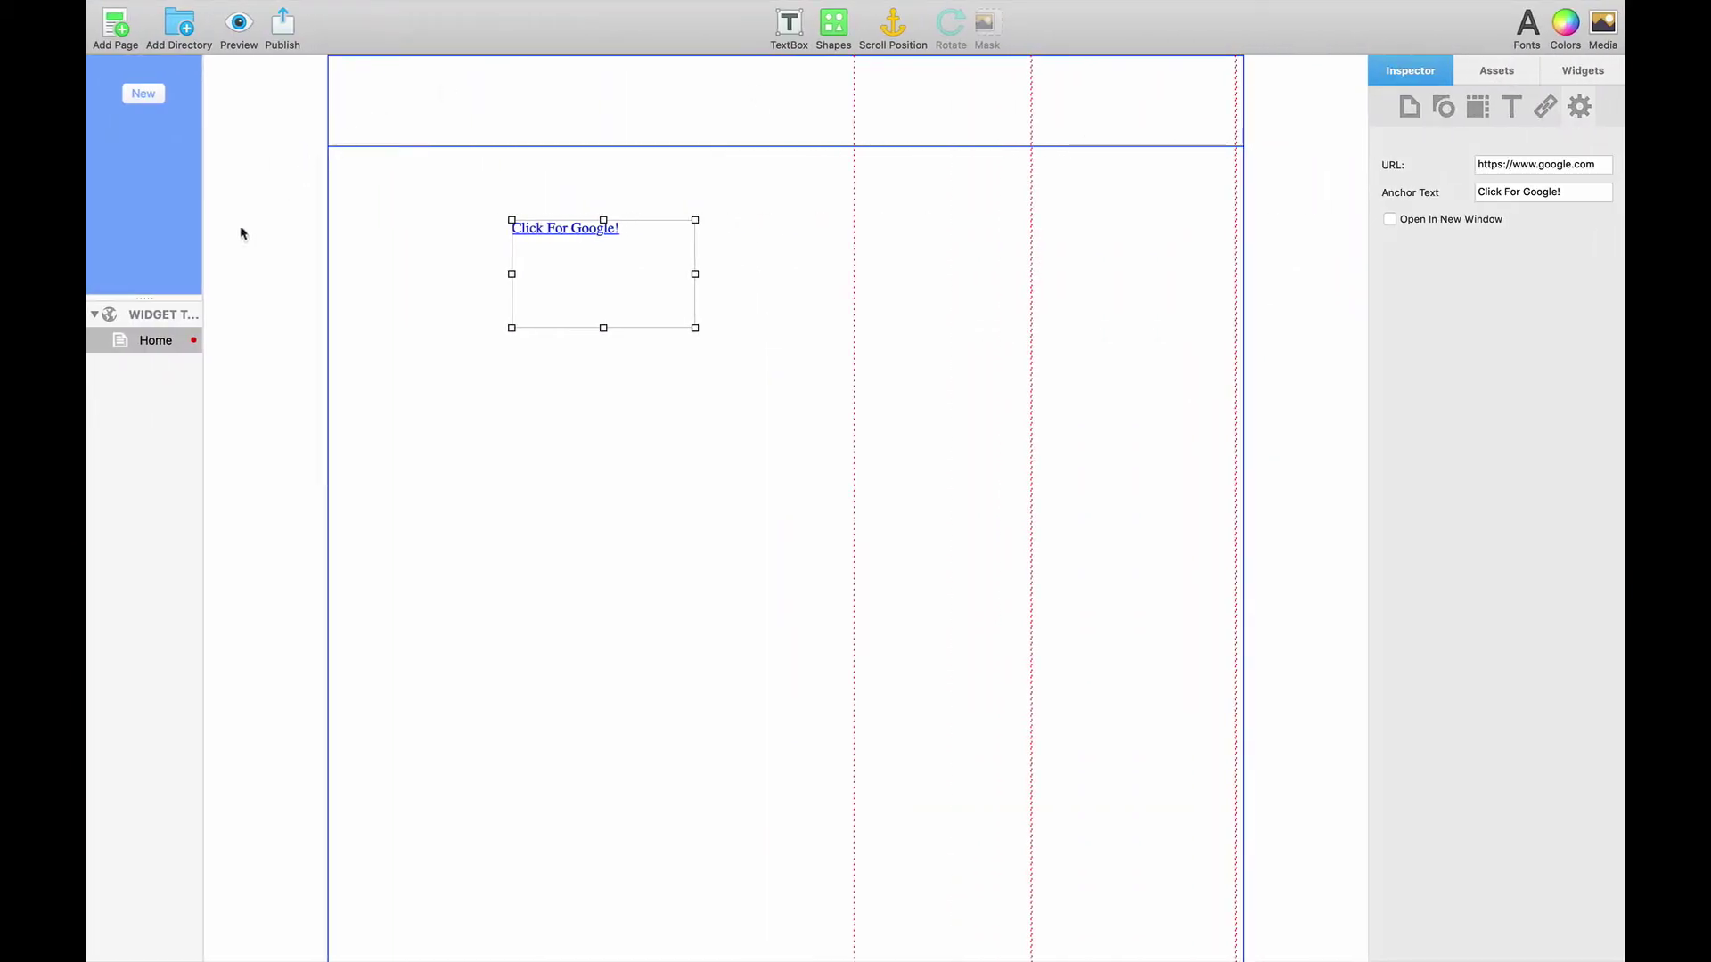
- On the Home page, set the anchor widget's Text Color to the sampled orange E6AA3B
click(178, 314)
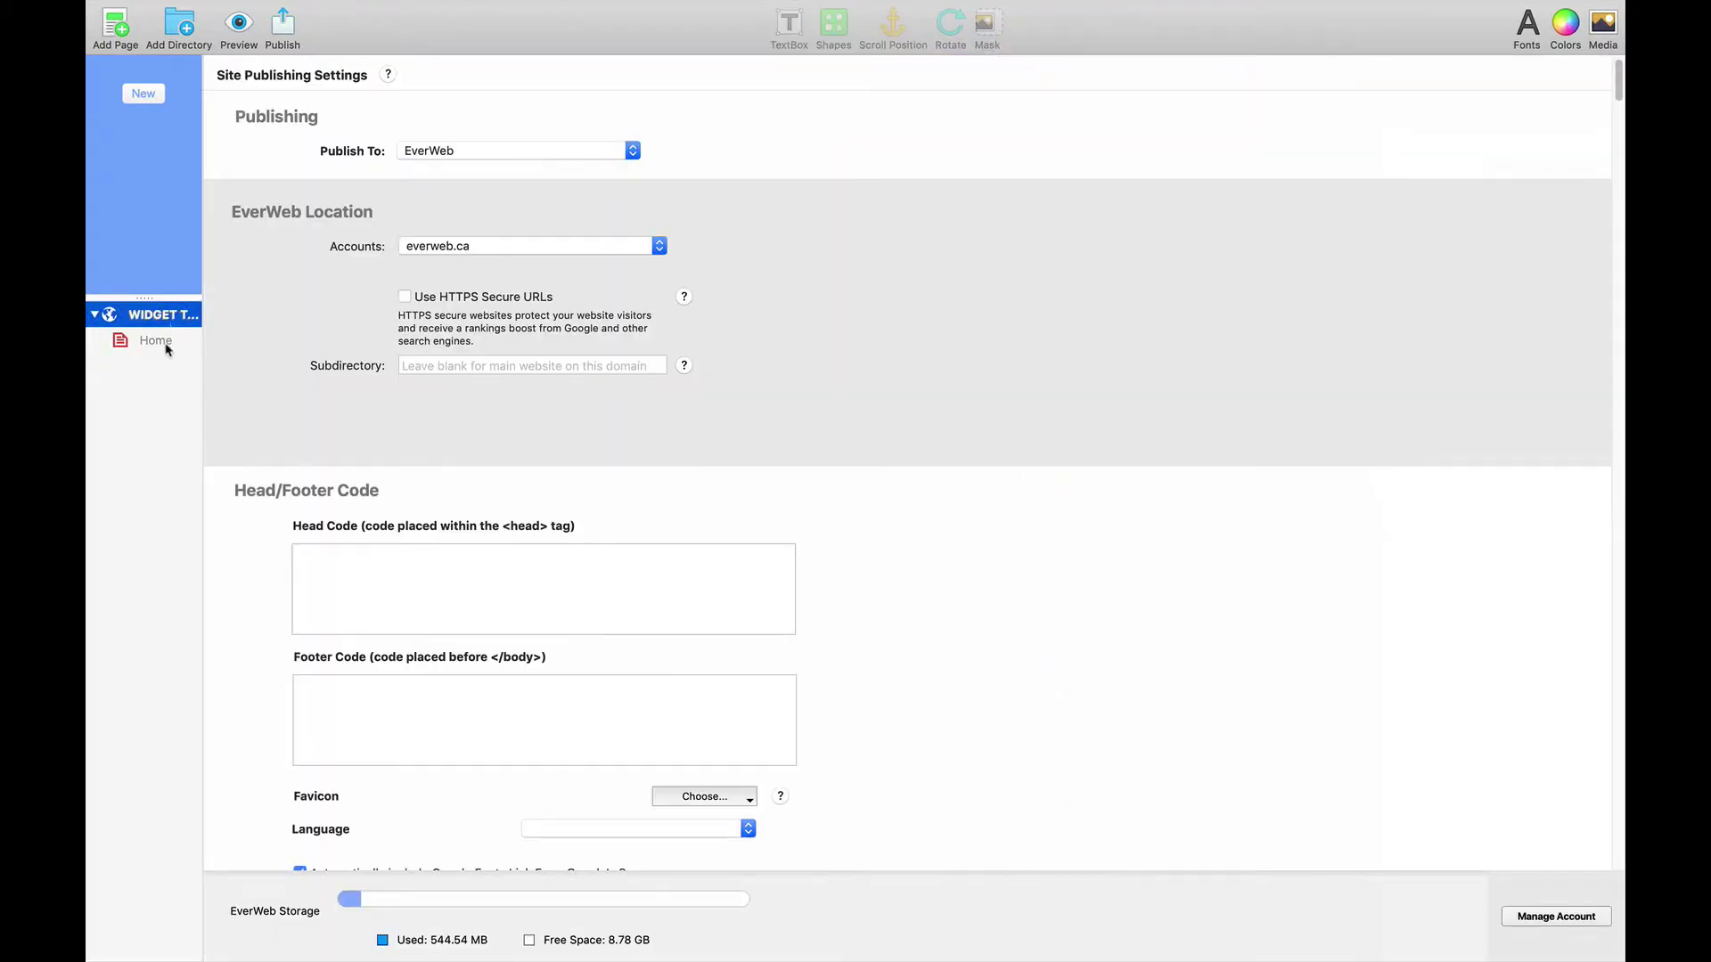
click(153, 341)
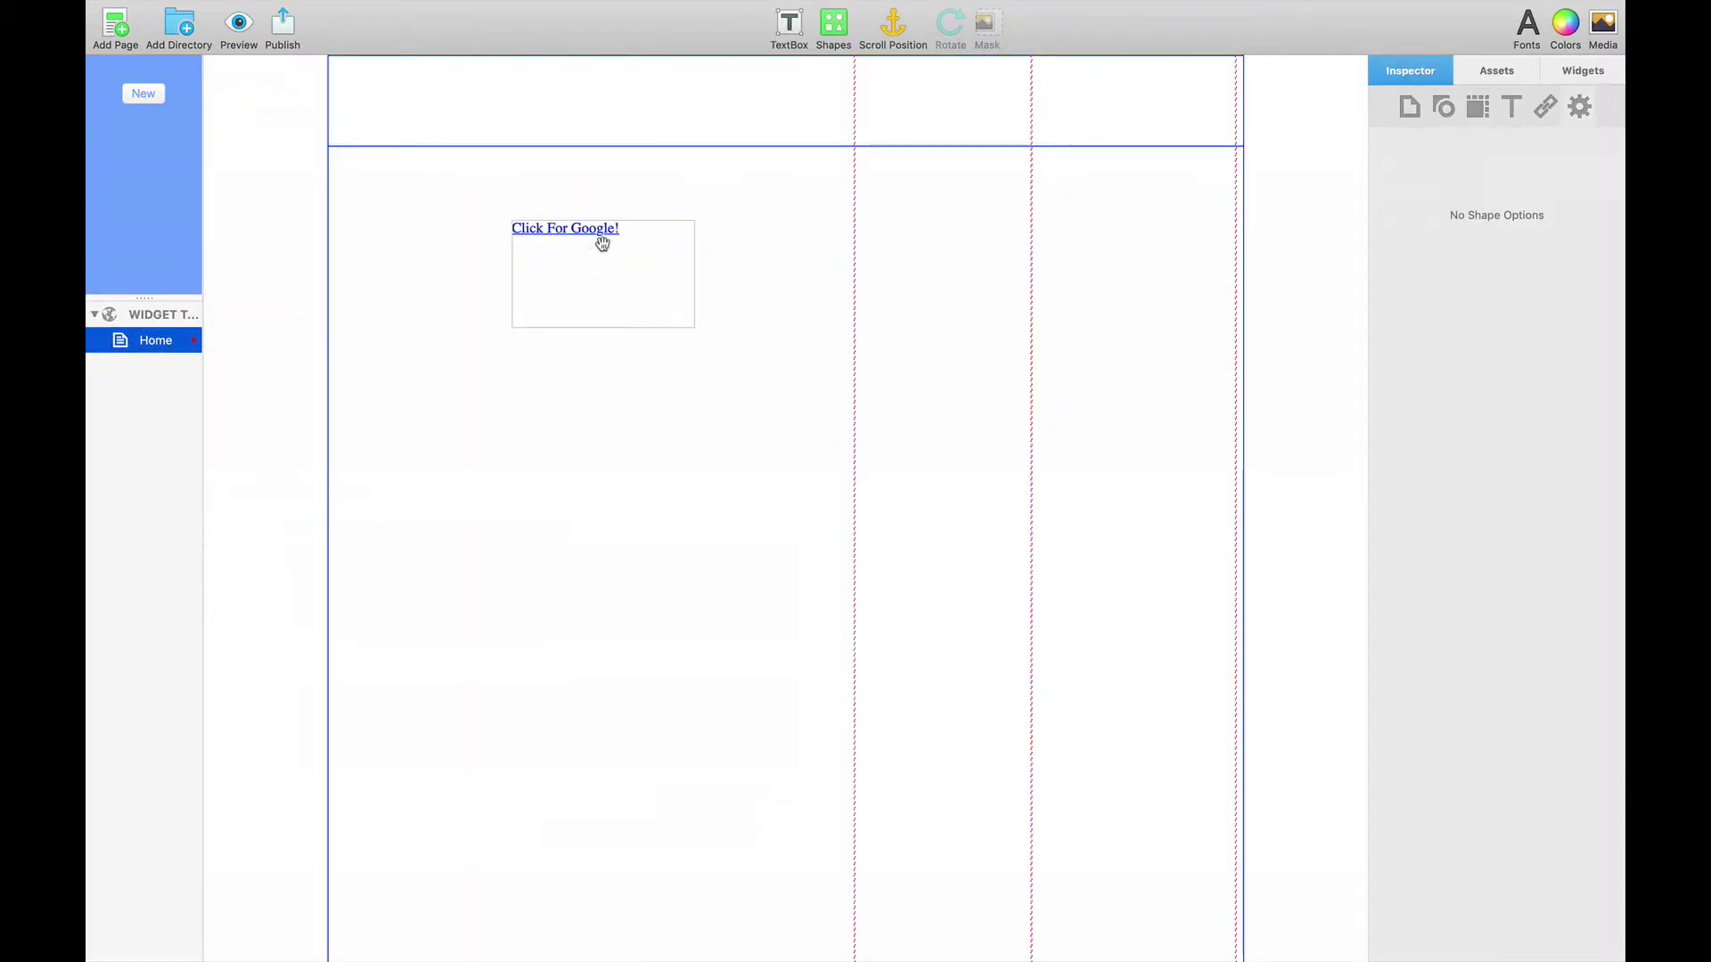
click(602, 243)
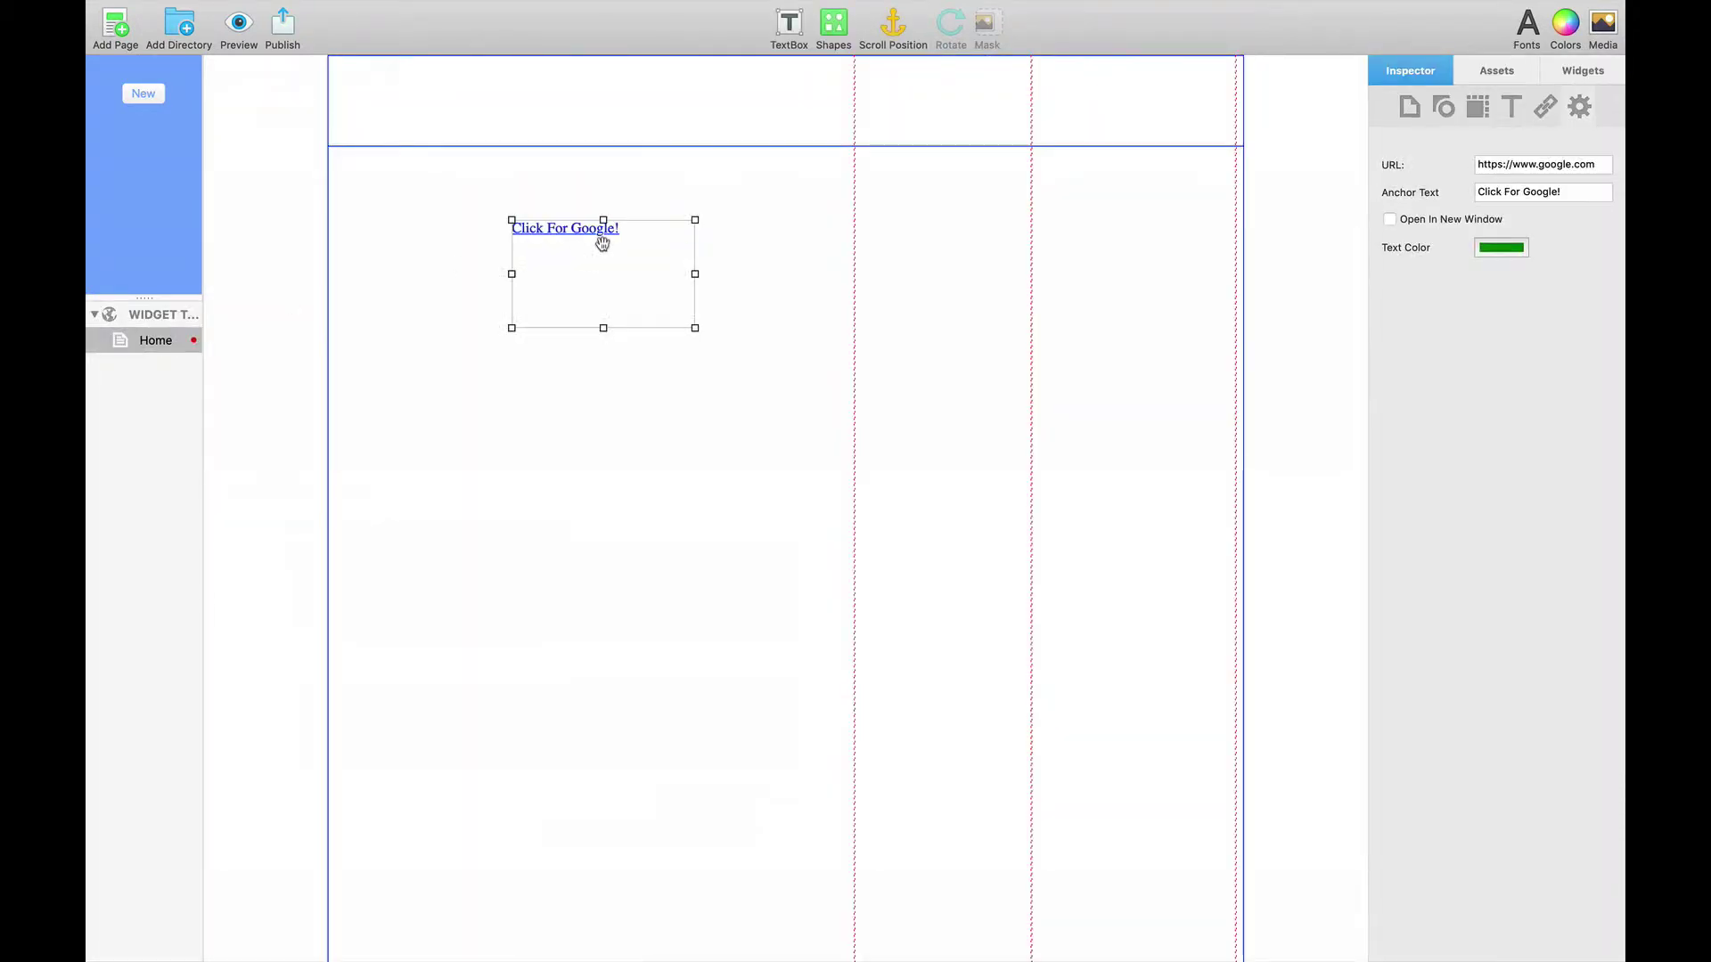
click(1477, 255)
click(950, 686)
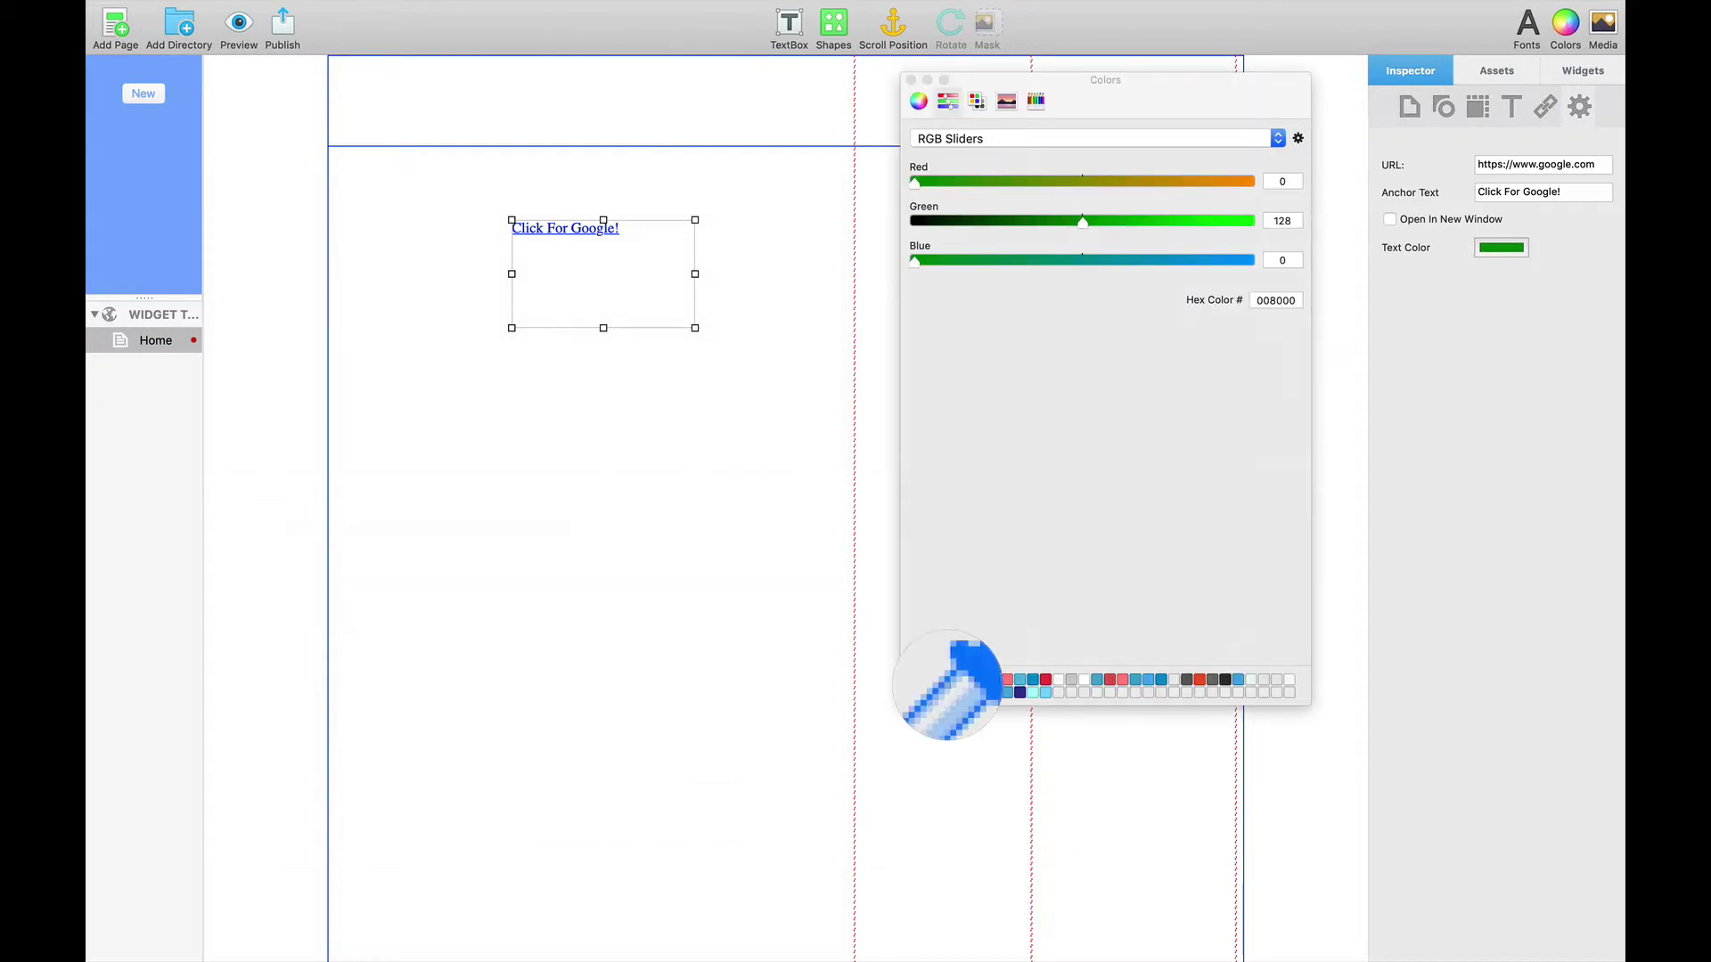
click(980, 693)
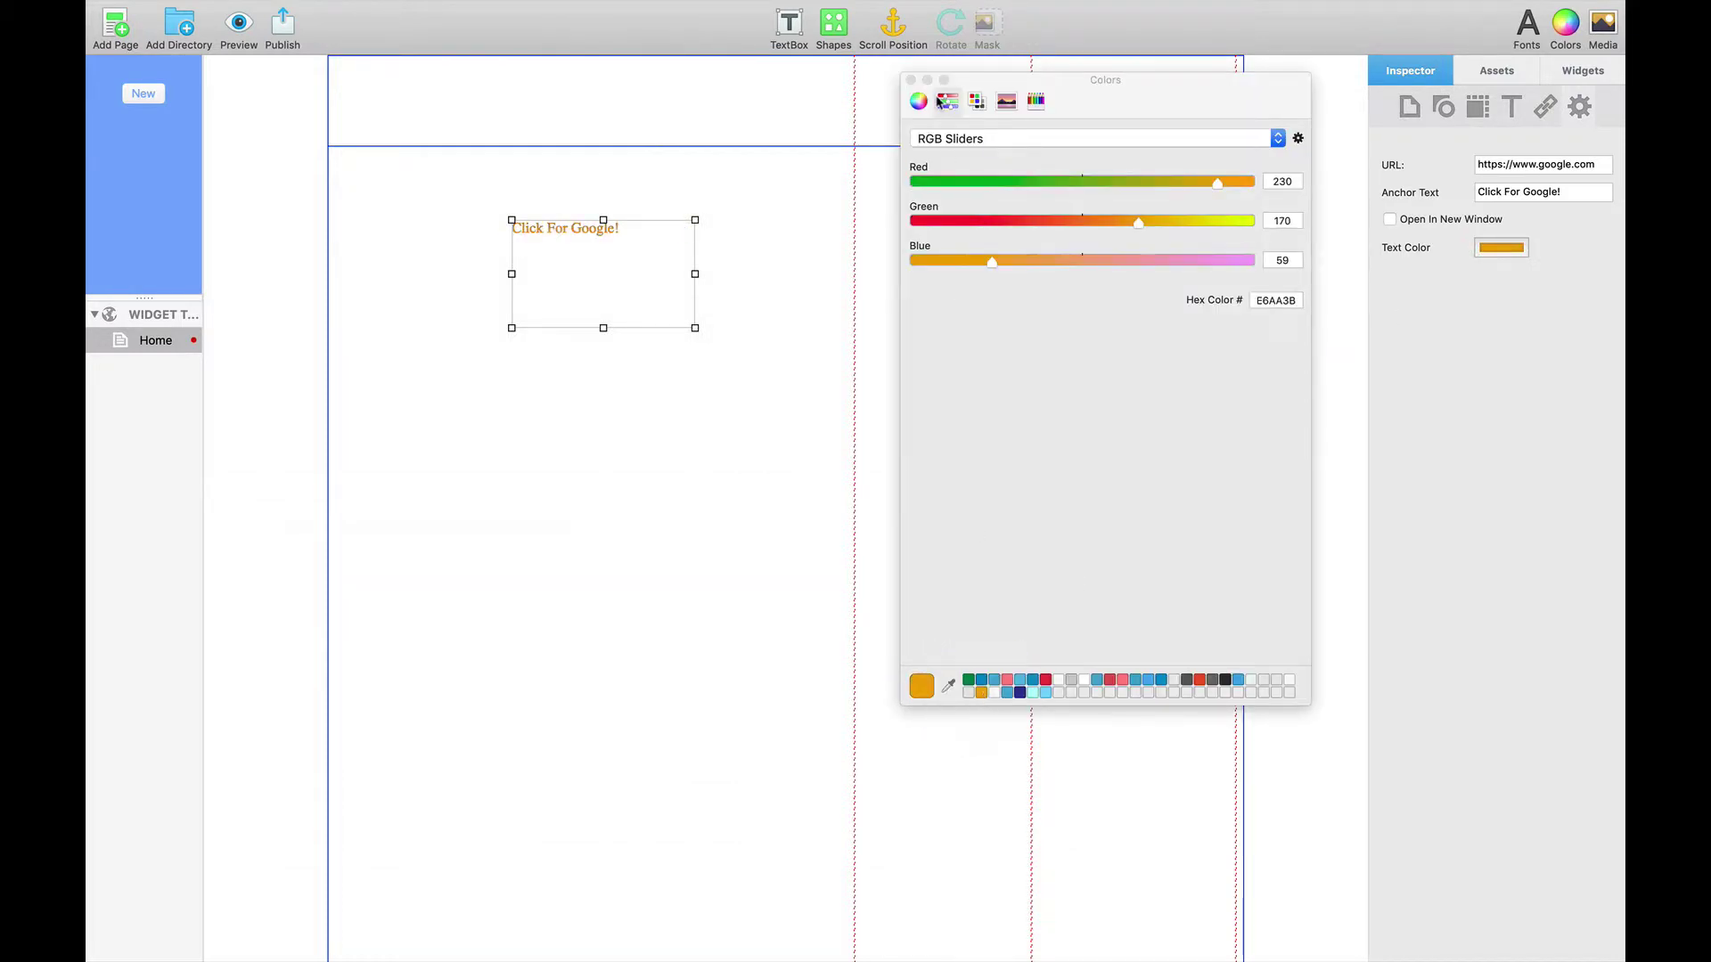
click(910, 80)
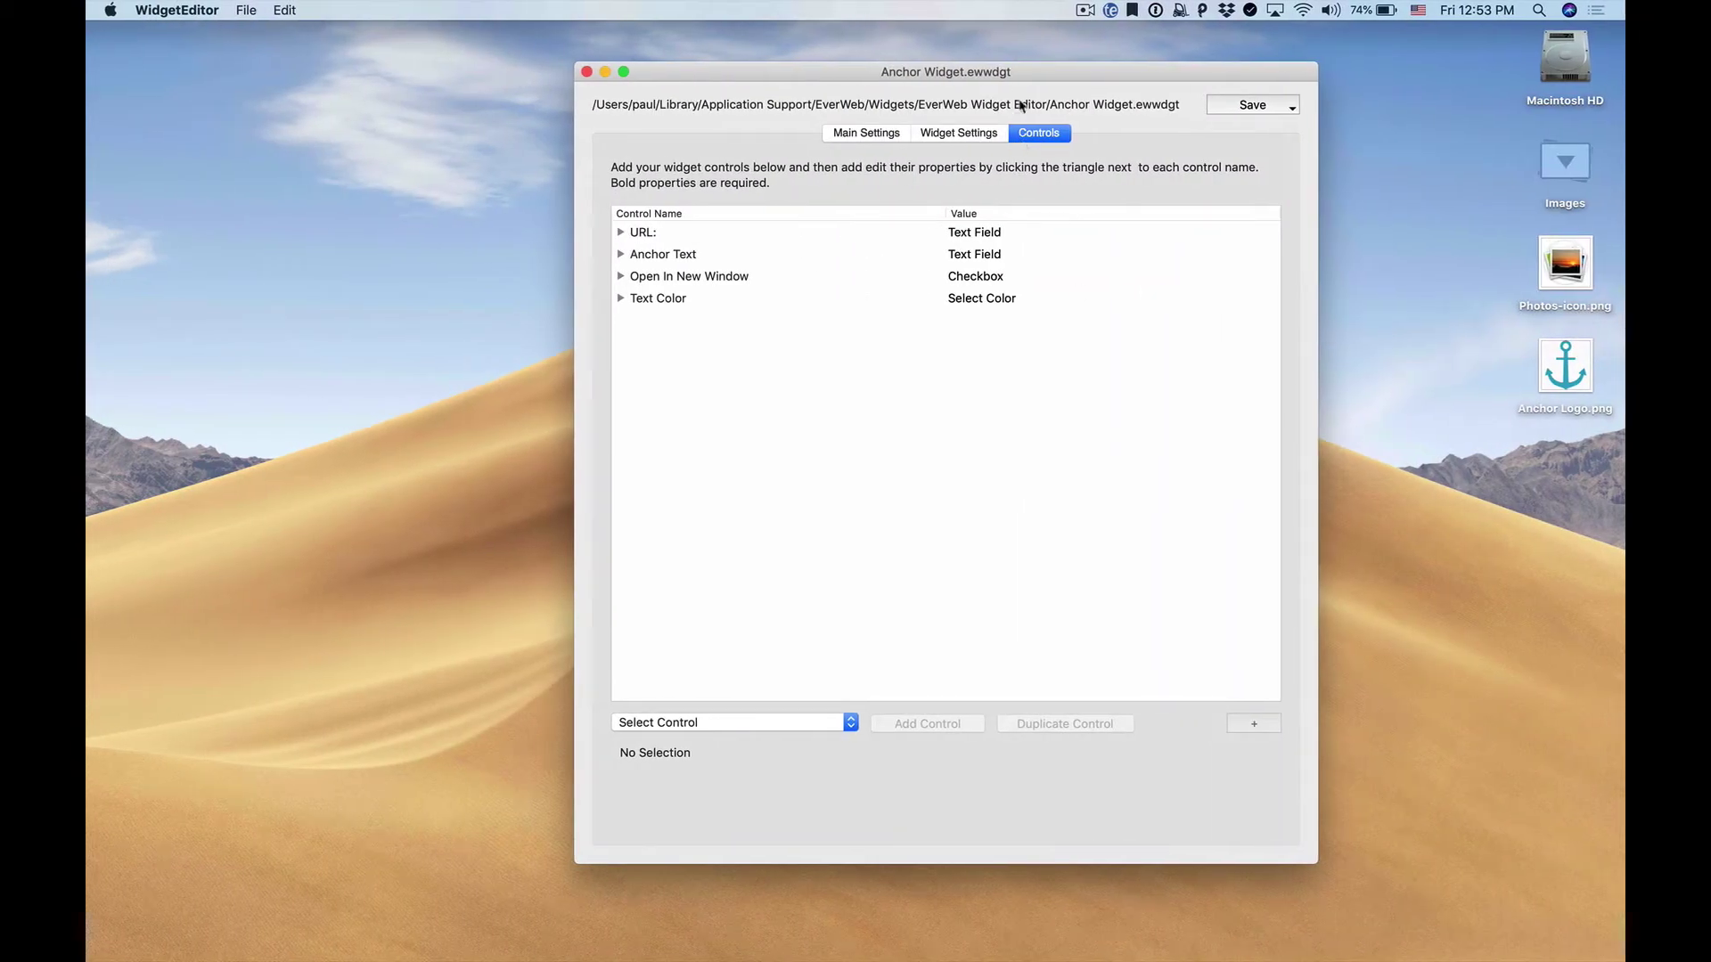
- Add a Control Label control and move it to the top of the controls list
drag(1025, 81, 969, 81)
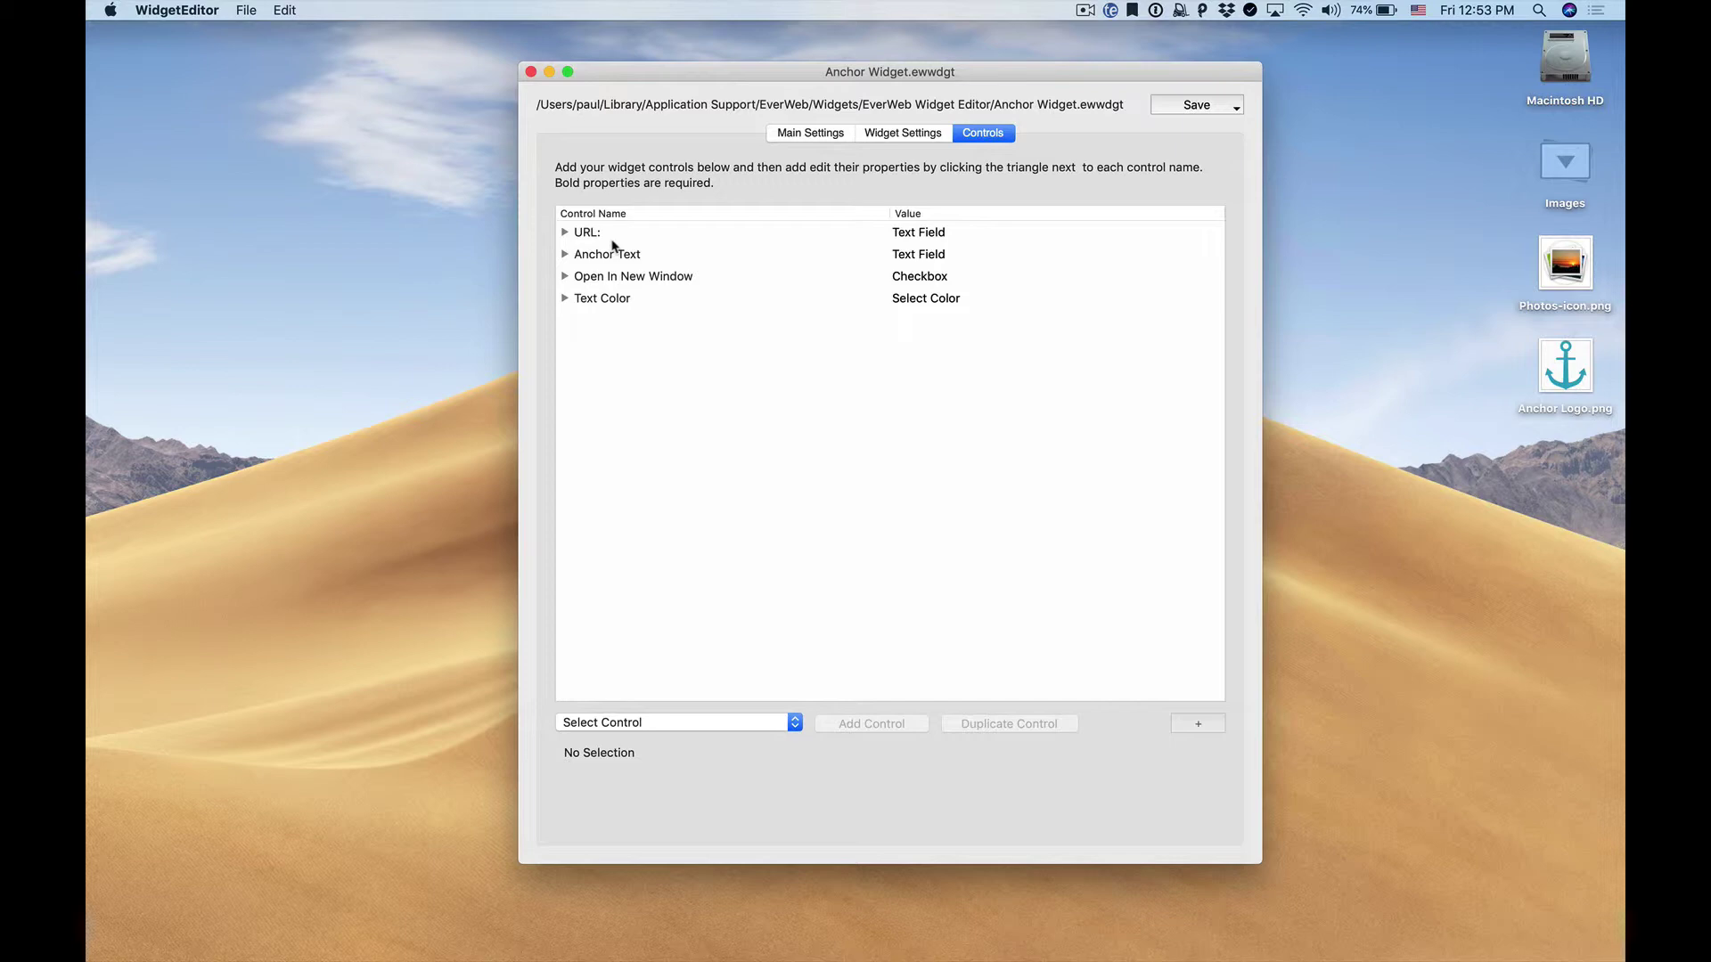
click(656, 722)
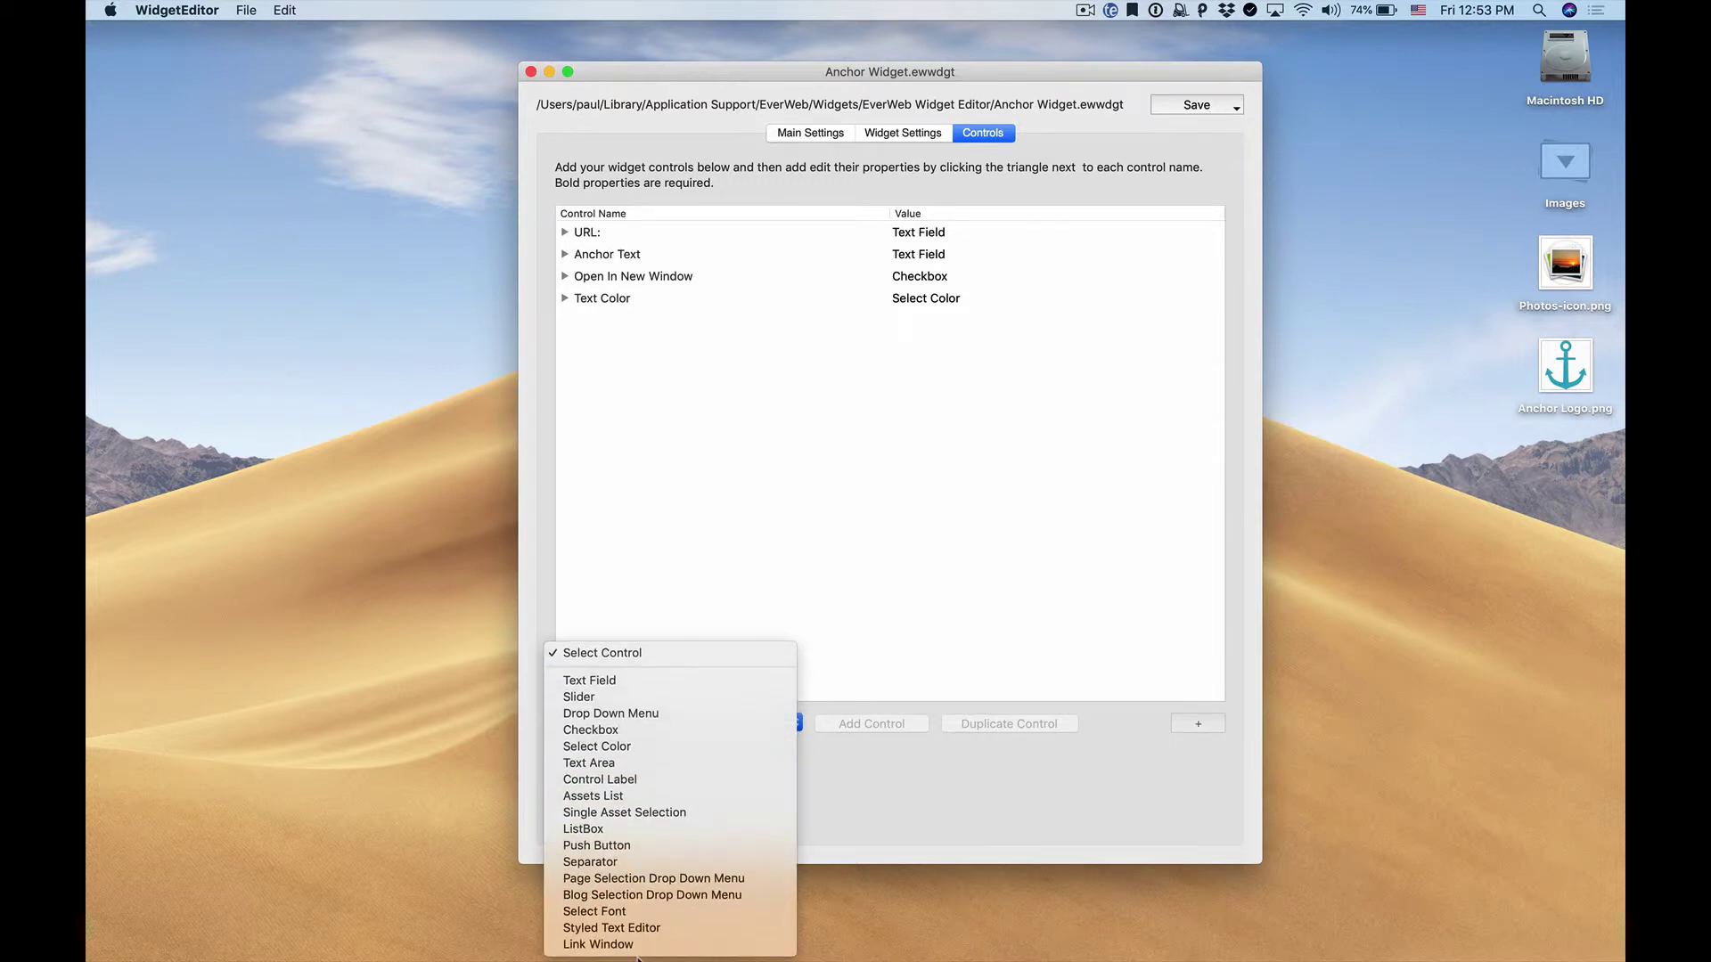
click(644, 780)
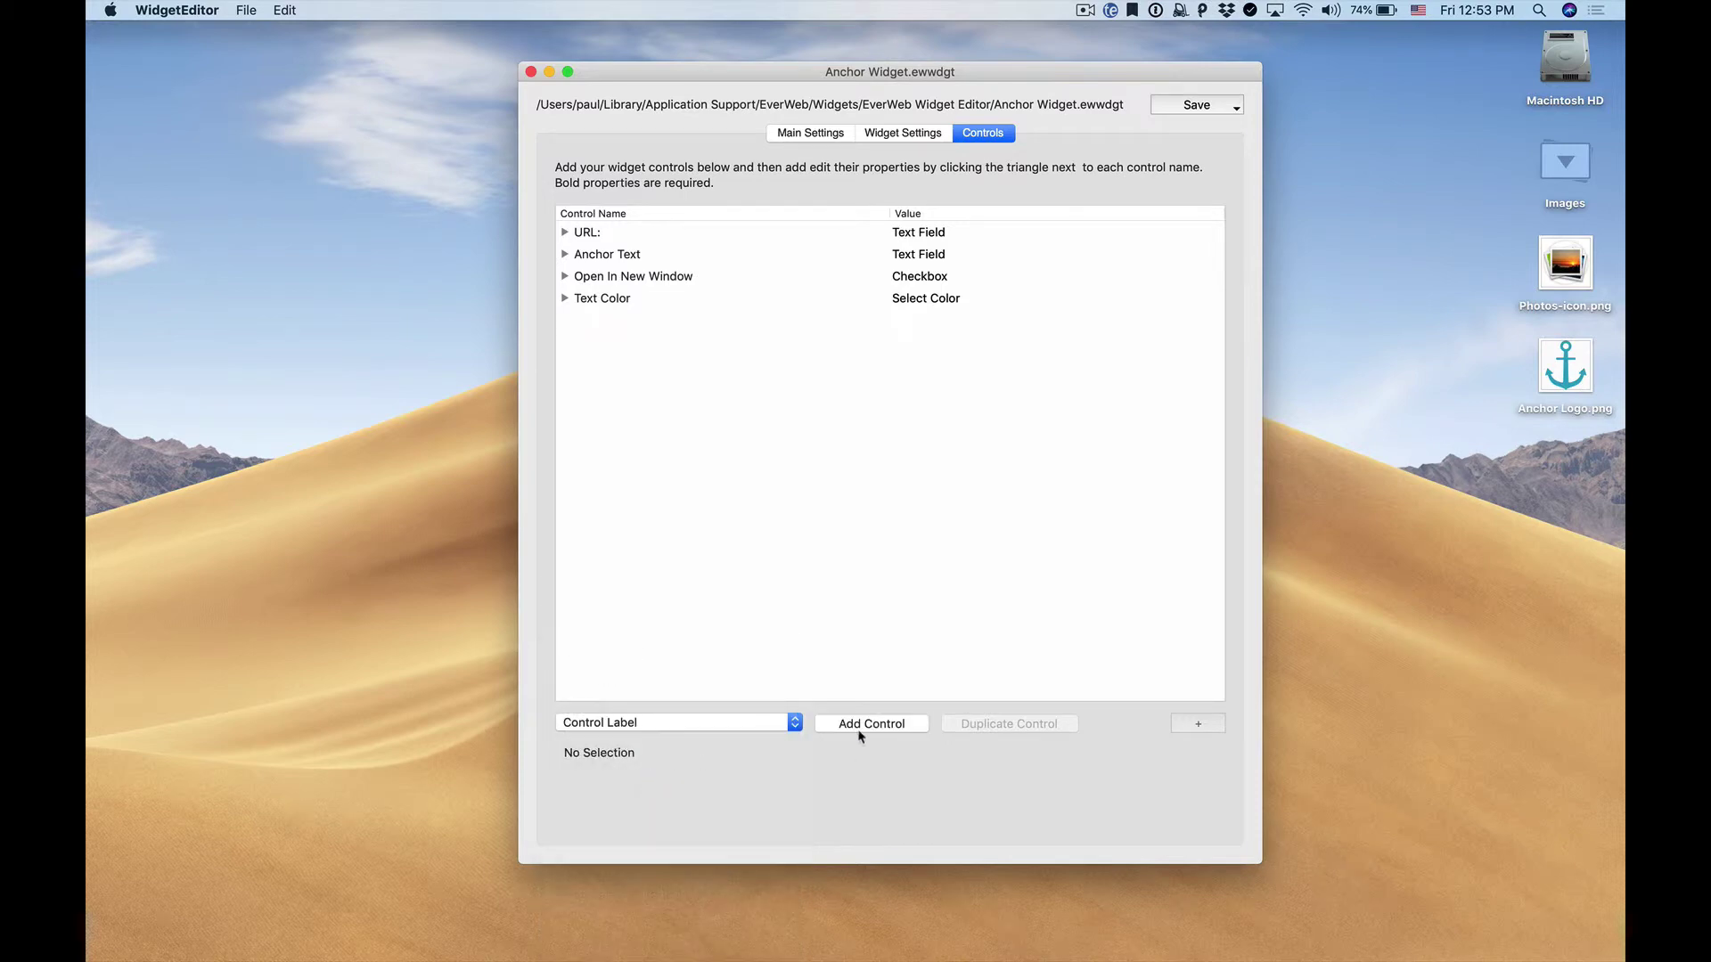
click(860, 729)
click(806, 645)
click(682, 323)
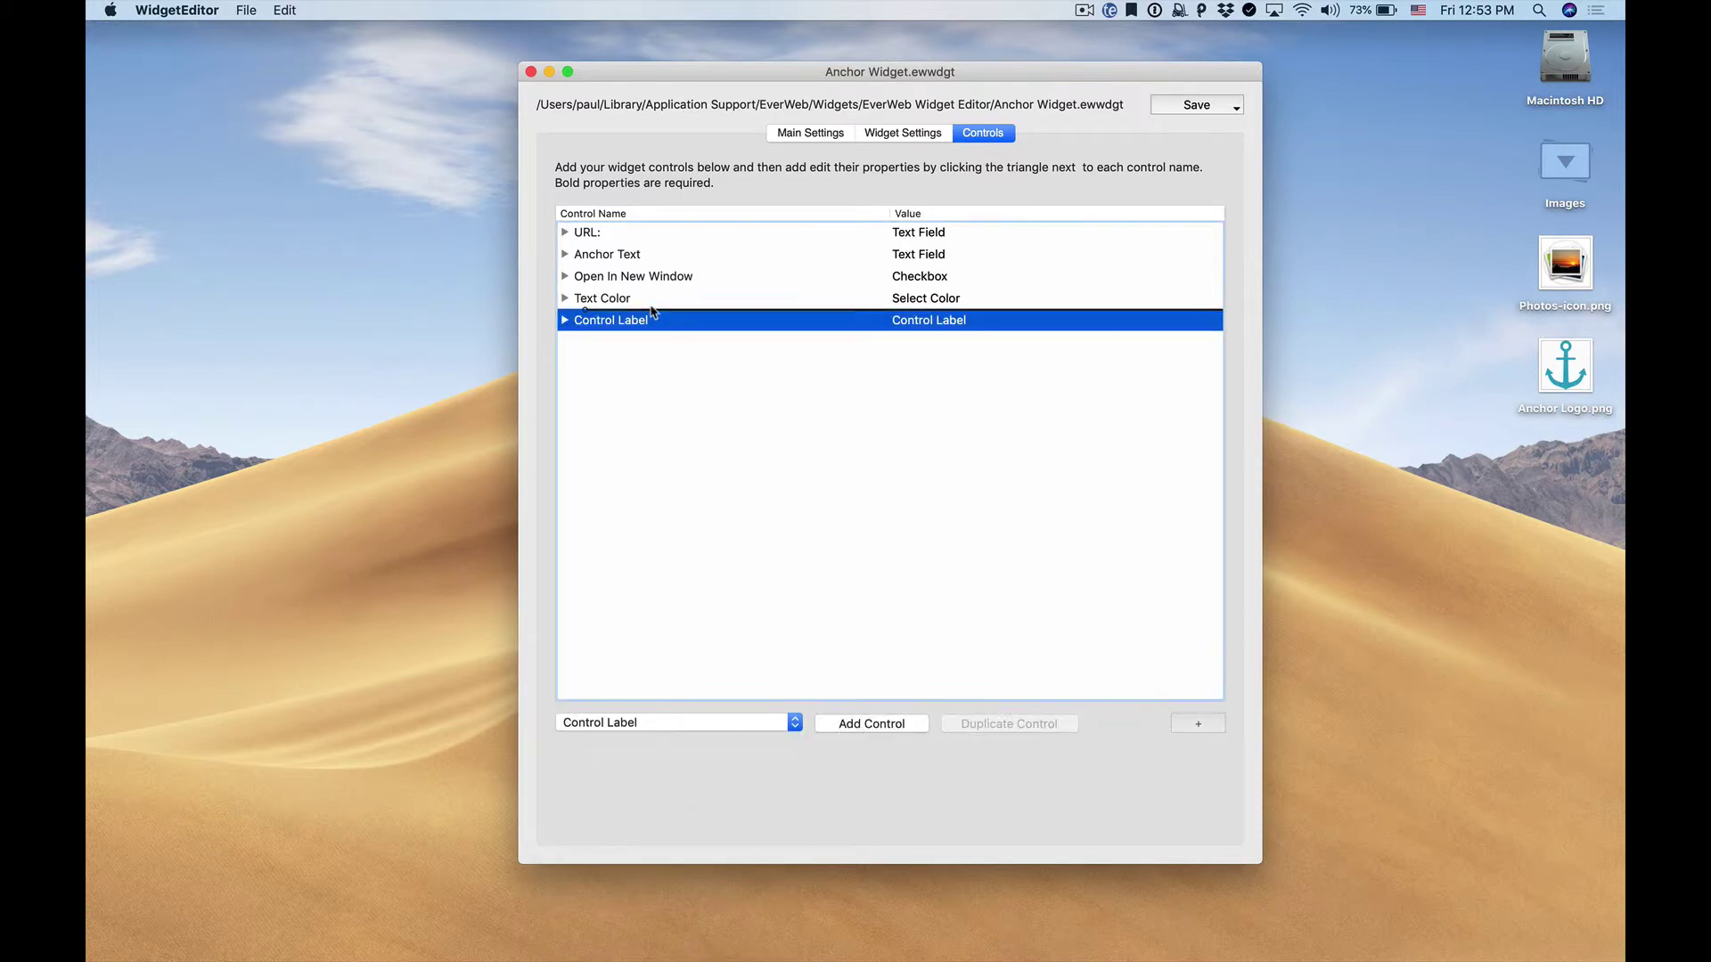
drag(651, 312, 580, 233)
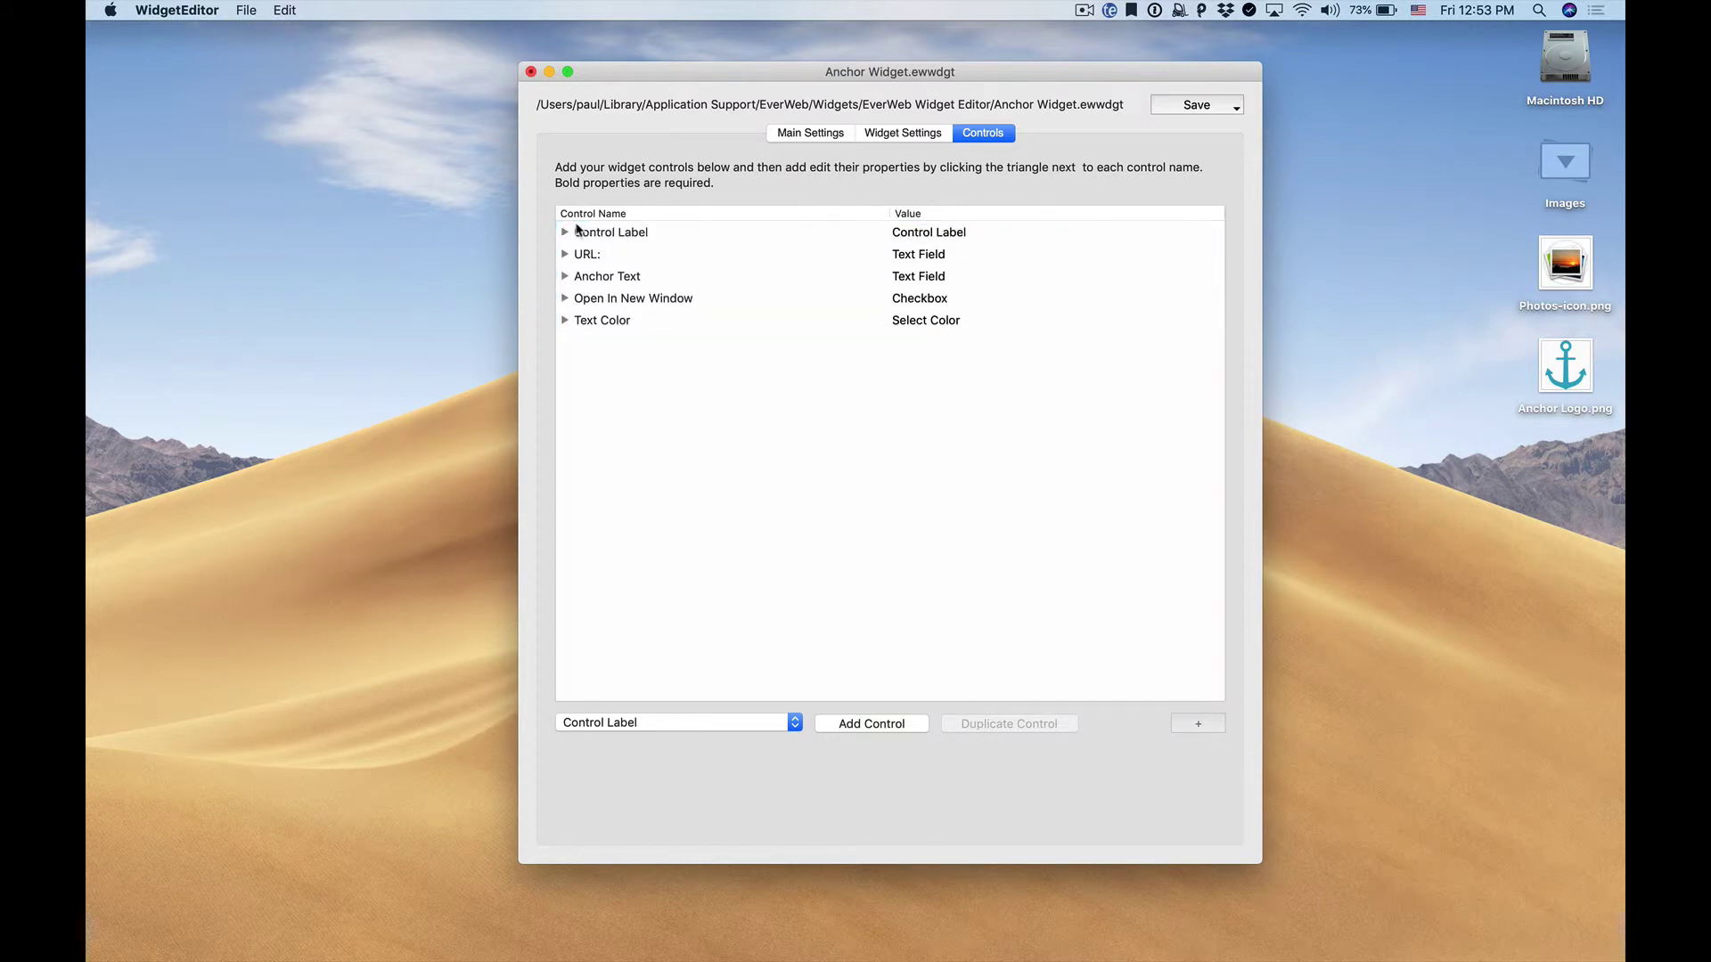
- Give the Control Label default value 'Anchor Widget' and control width 255
click(613, 241)
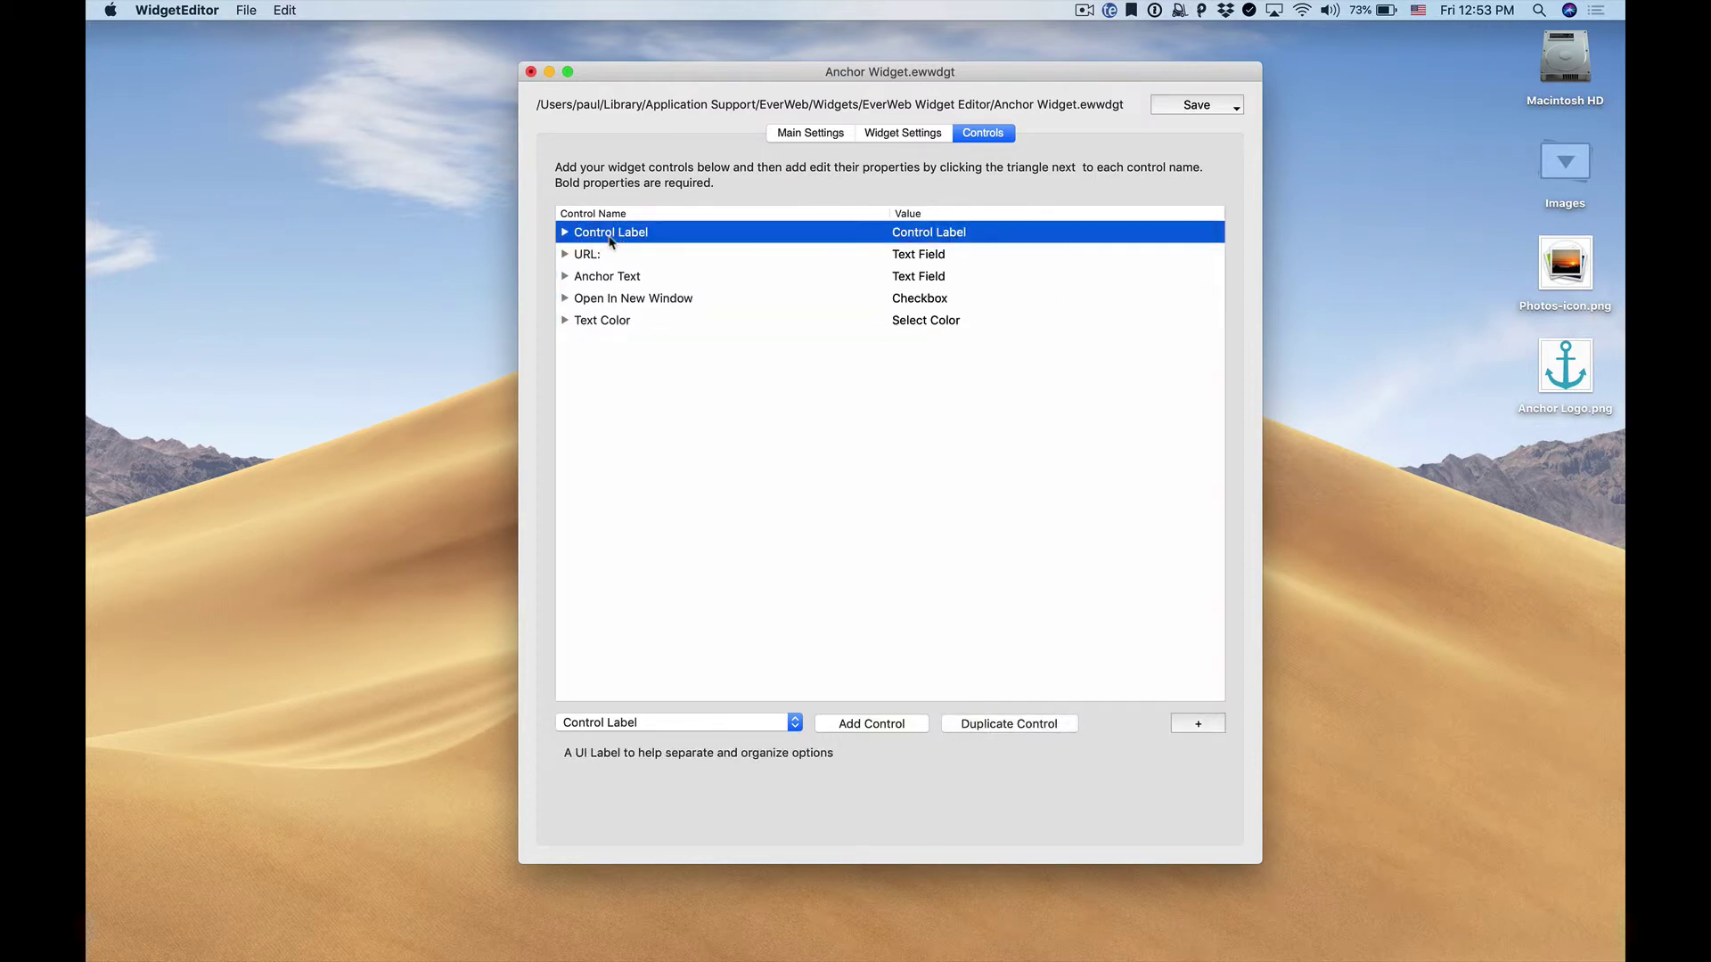
click(565, 233)
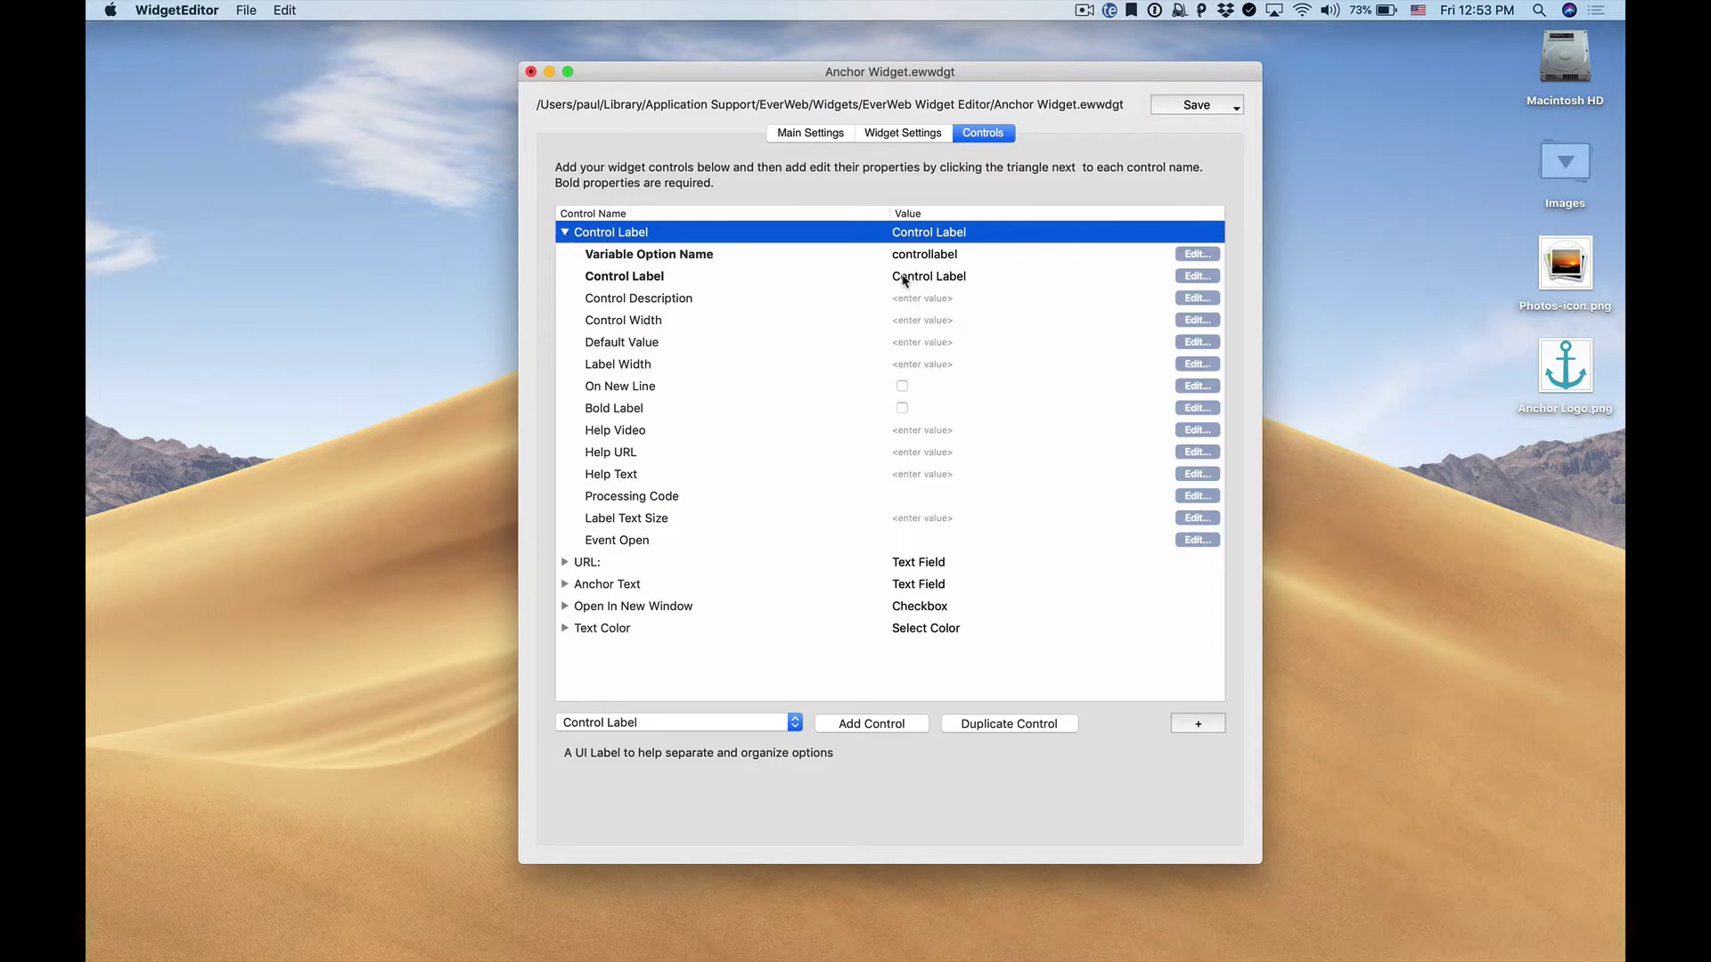
click(907, 342)
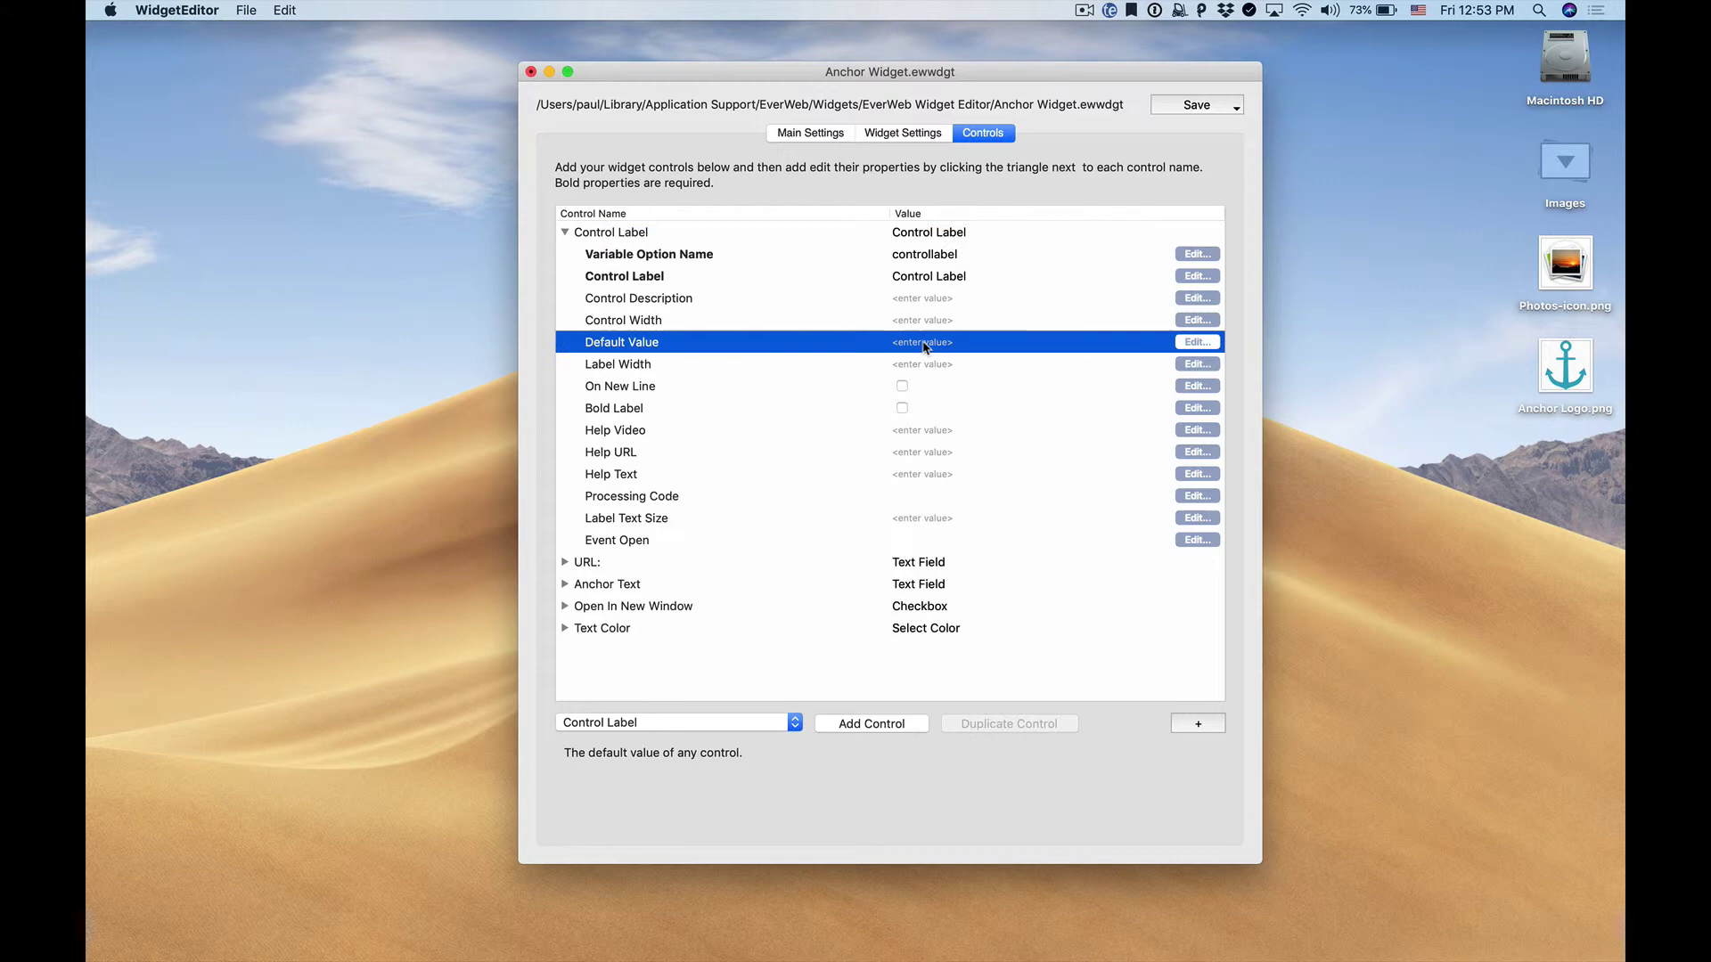
click(907, 343)
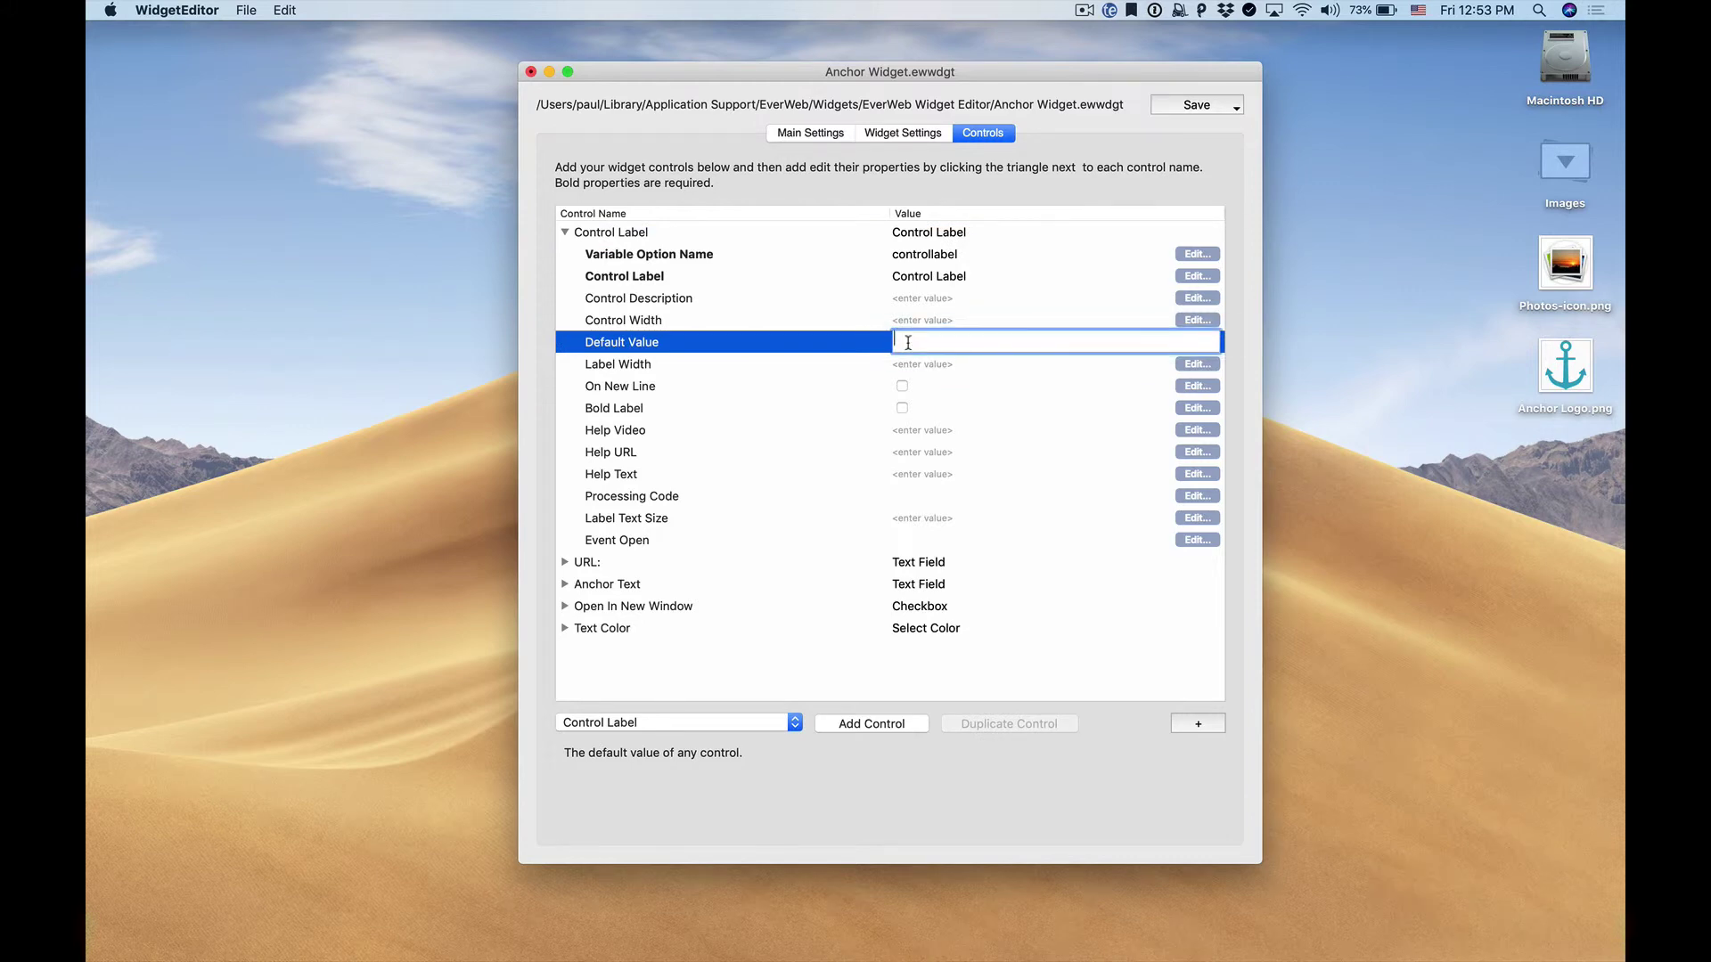
text(Anchor Wigdet)
click(783, 362)
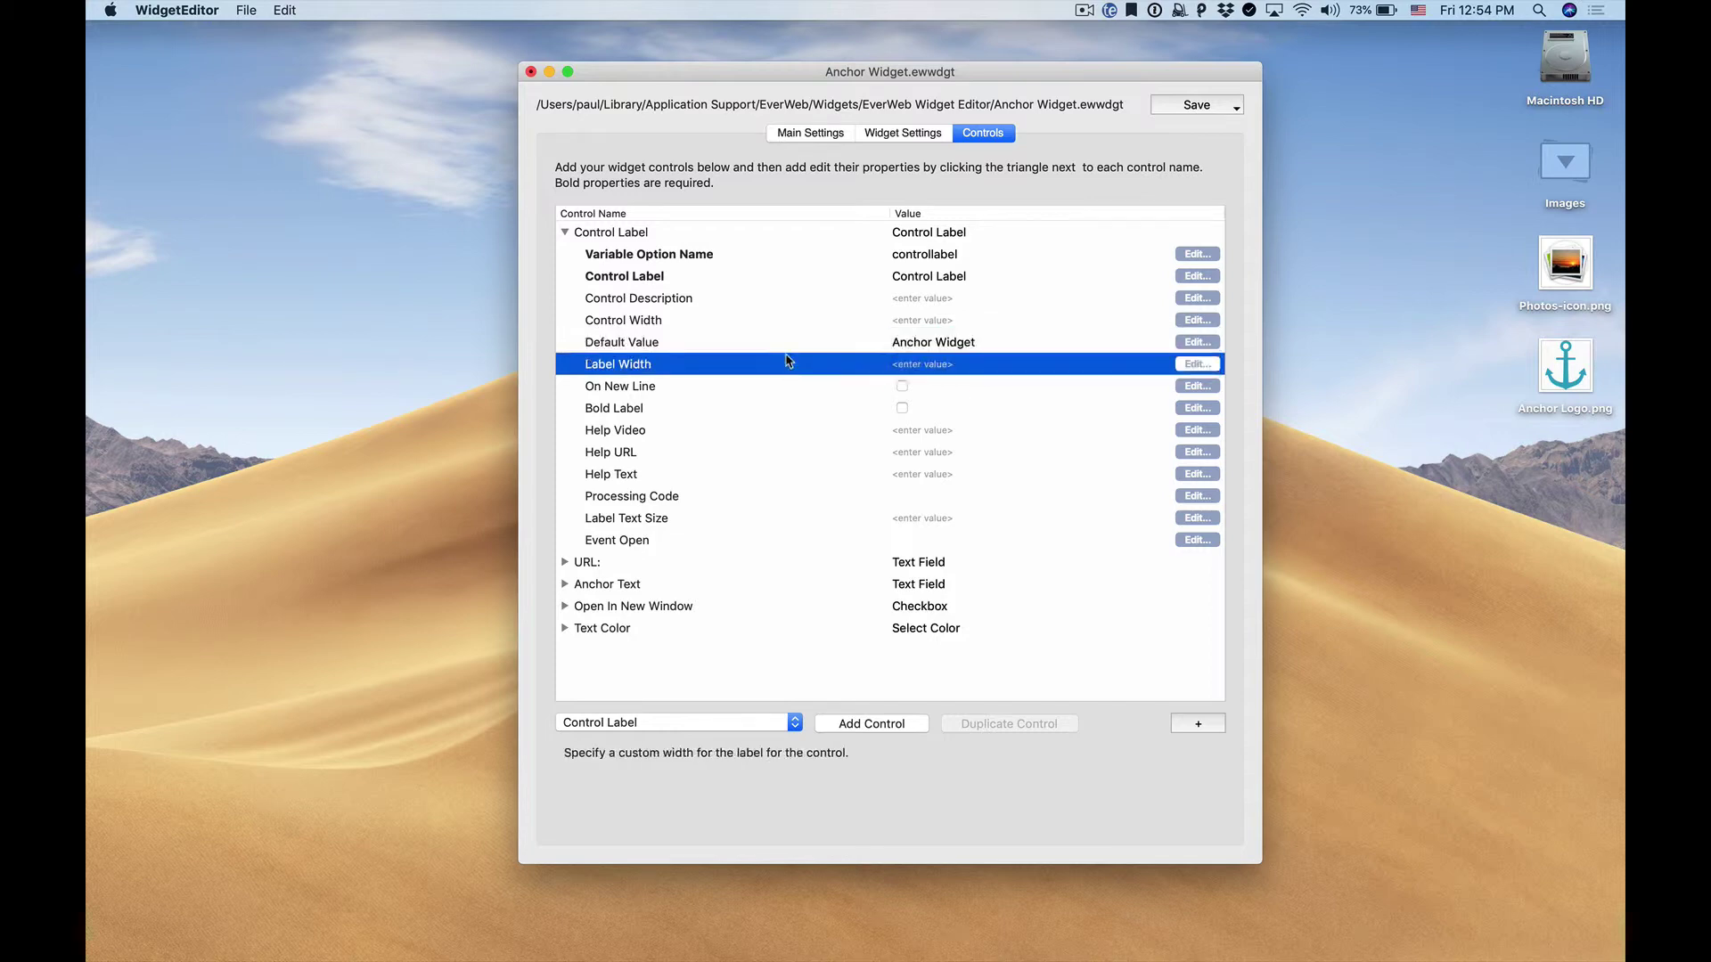
click(922, 322)
click(921, 322)
text(2)
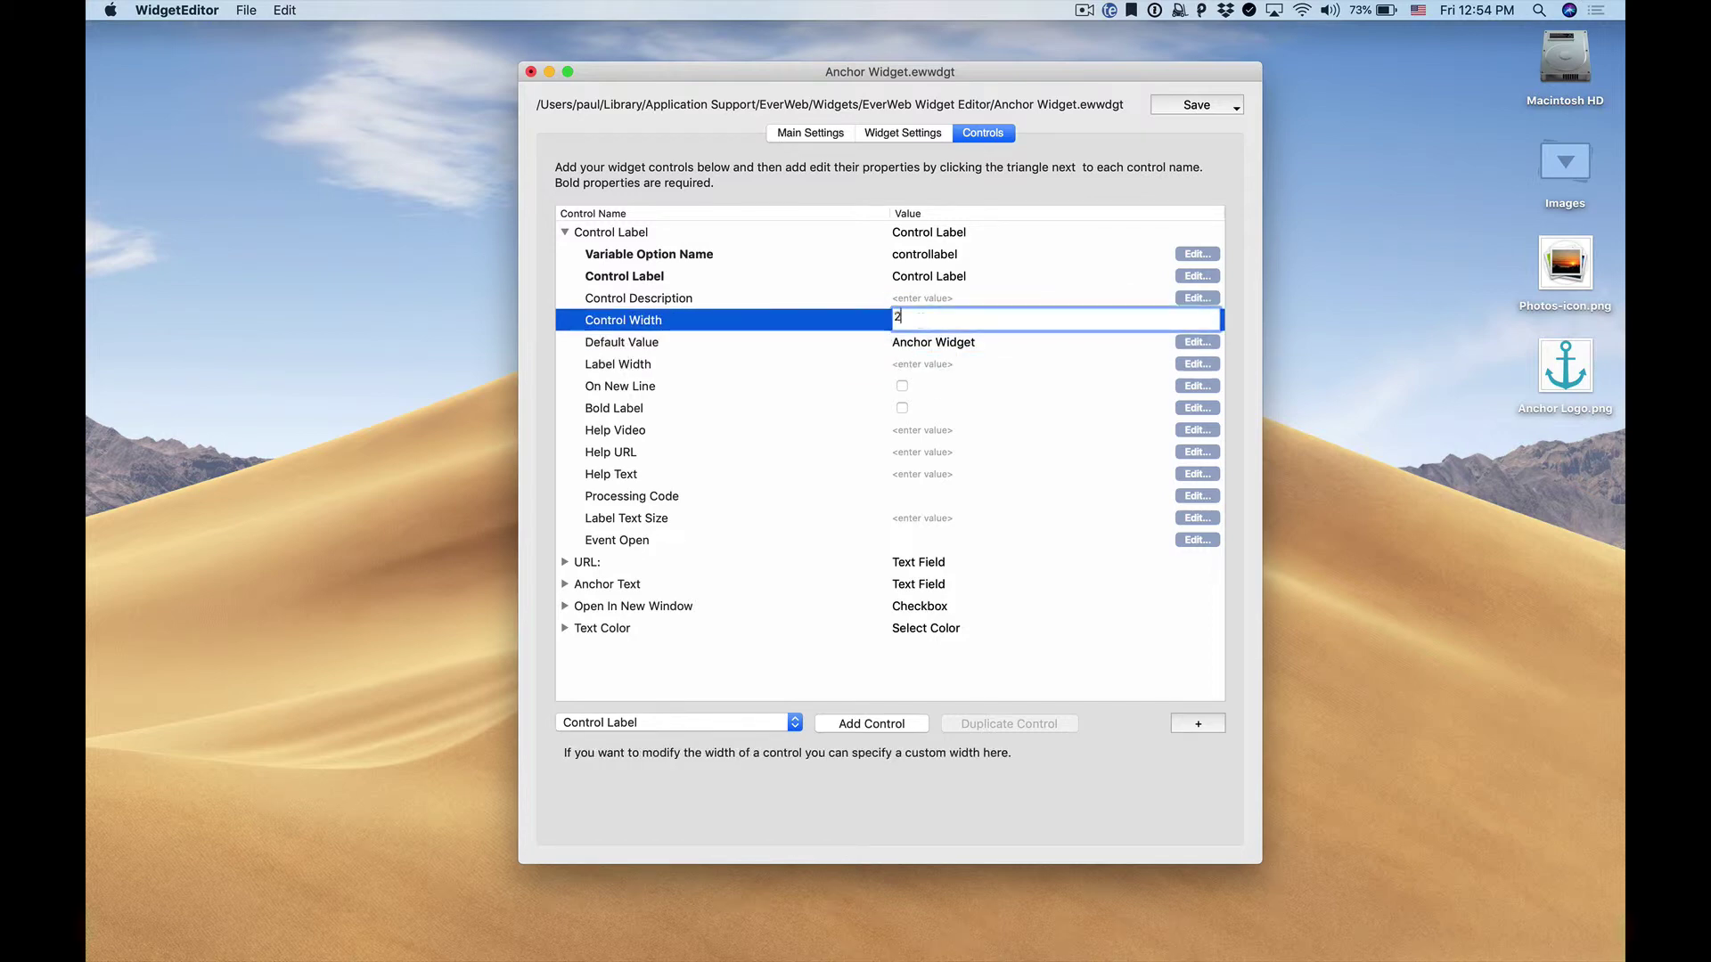
text(55)
click(928, 305)
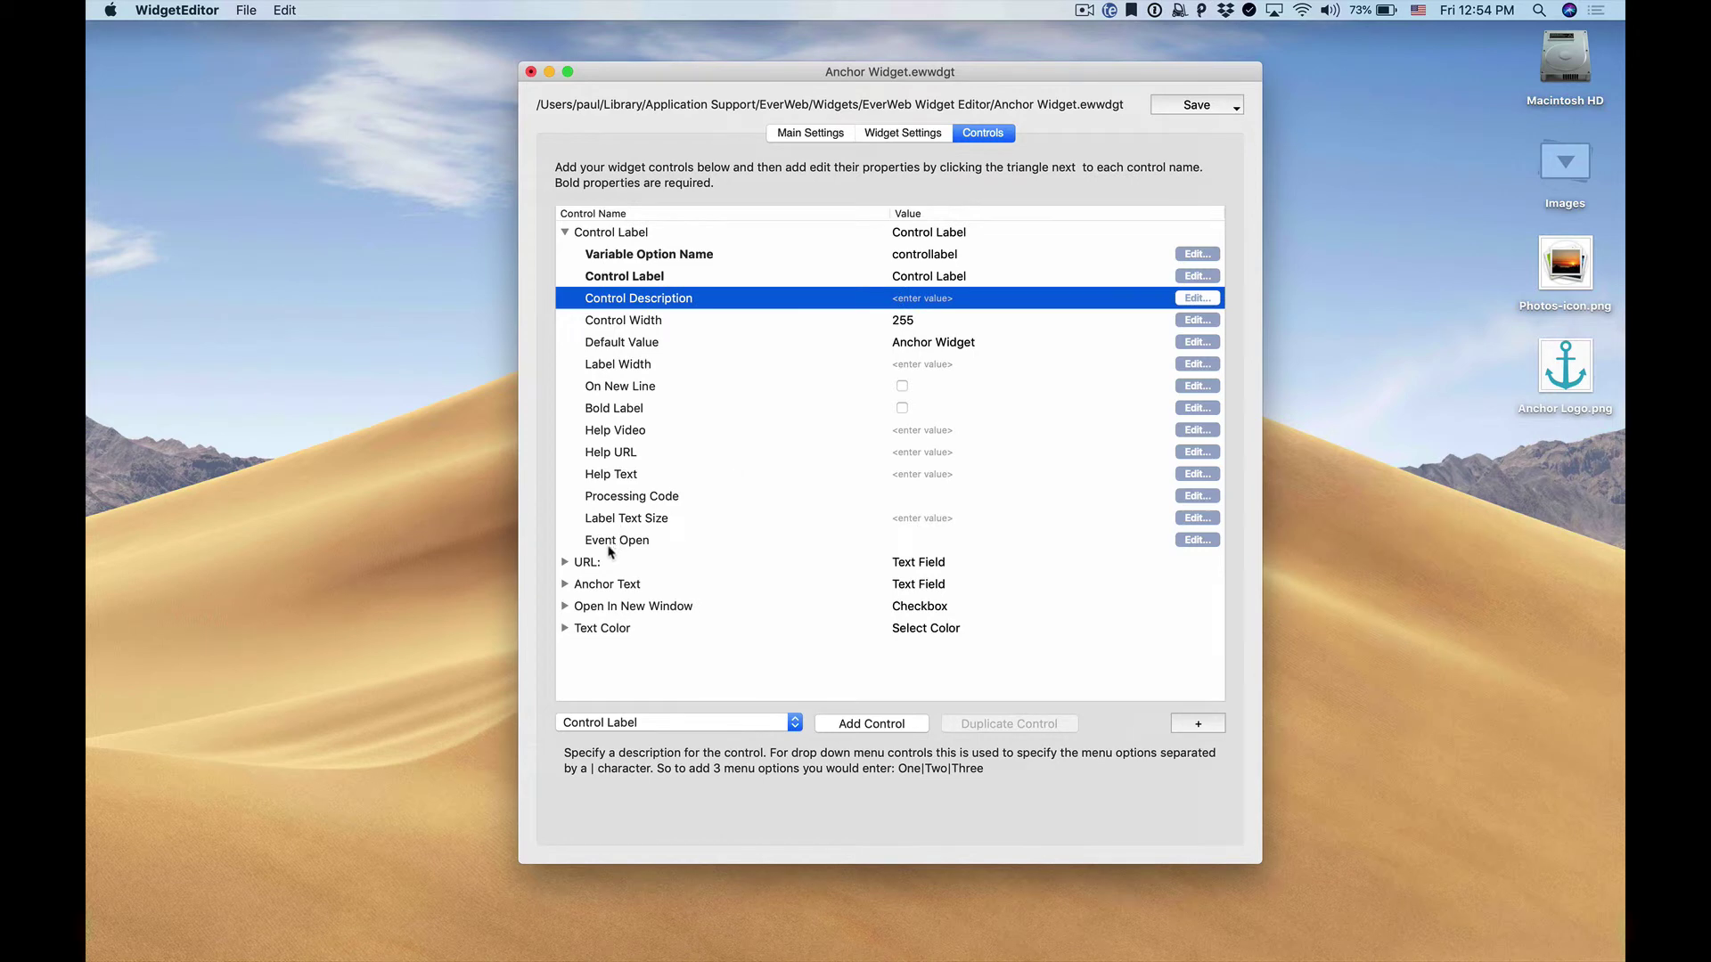
- Make the Control Label bold and save the widget
click(628, 411)
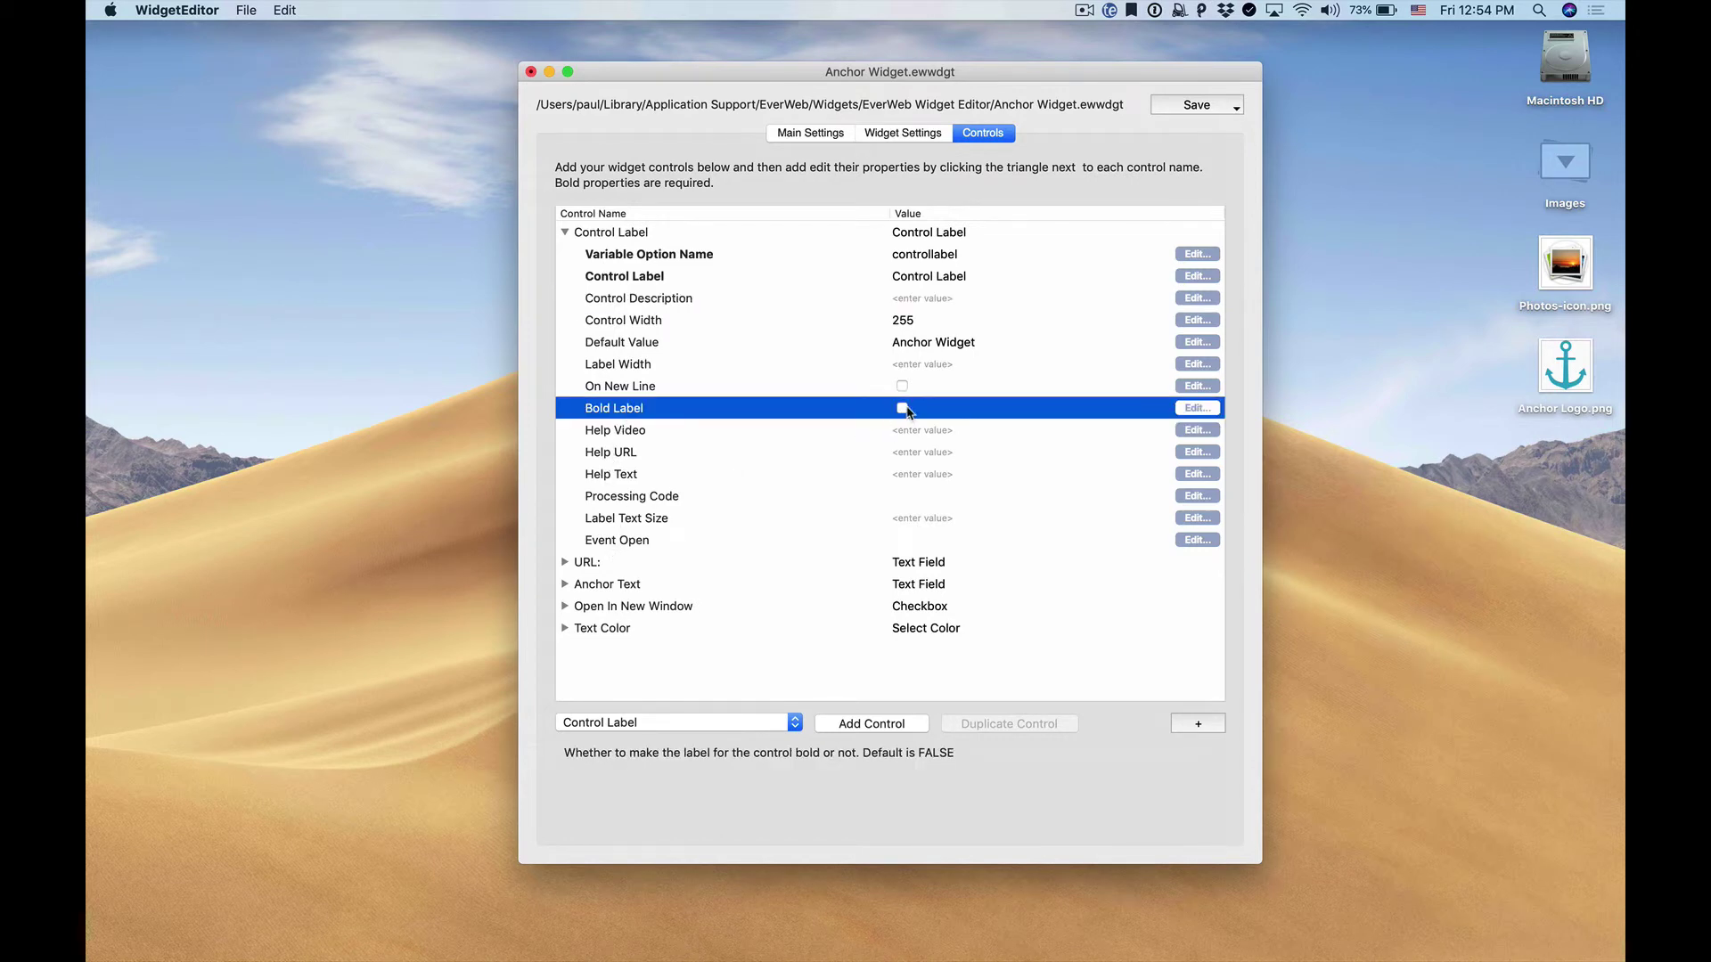
click(903, 408)
click(1197, 106)
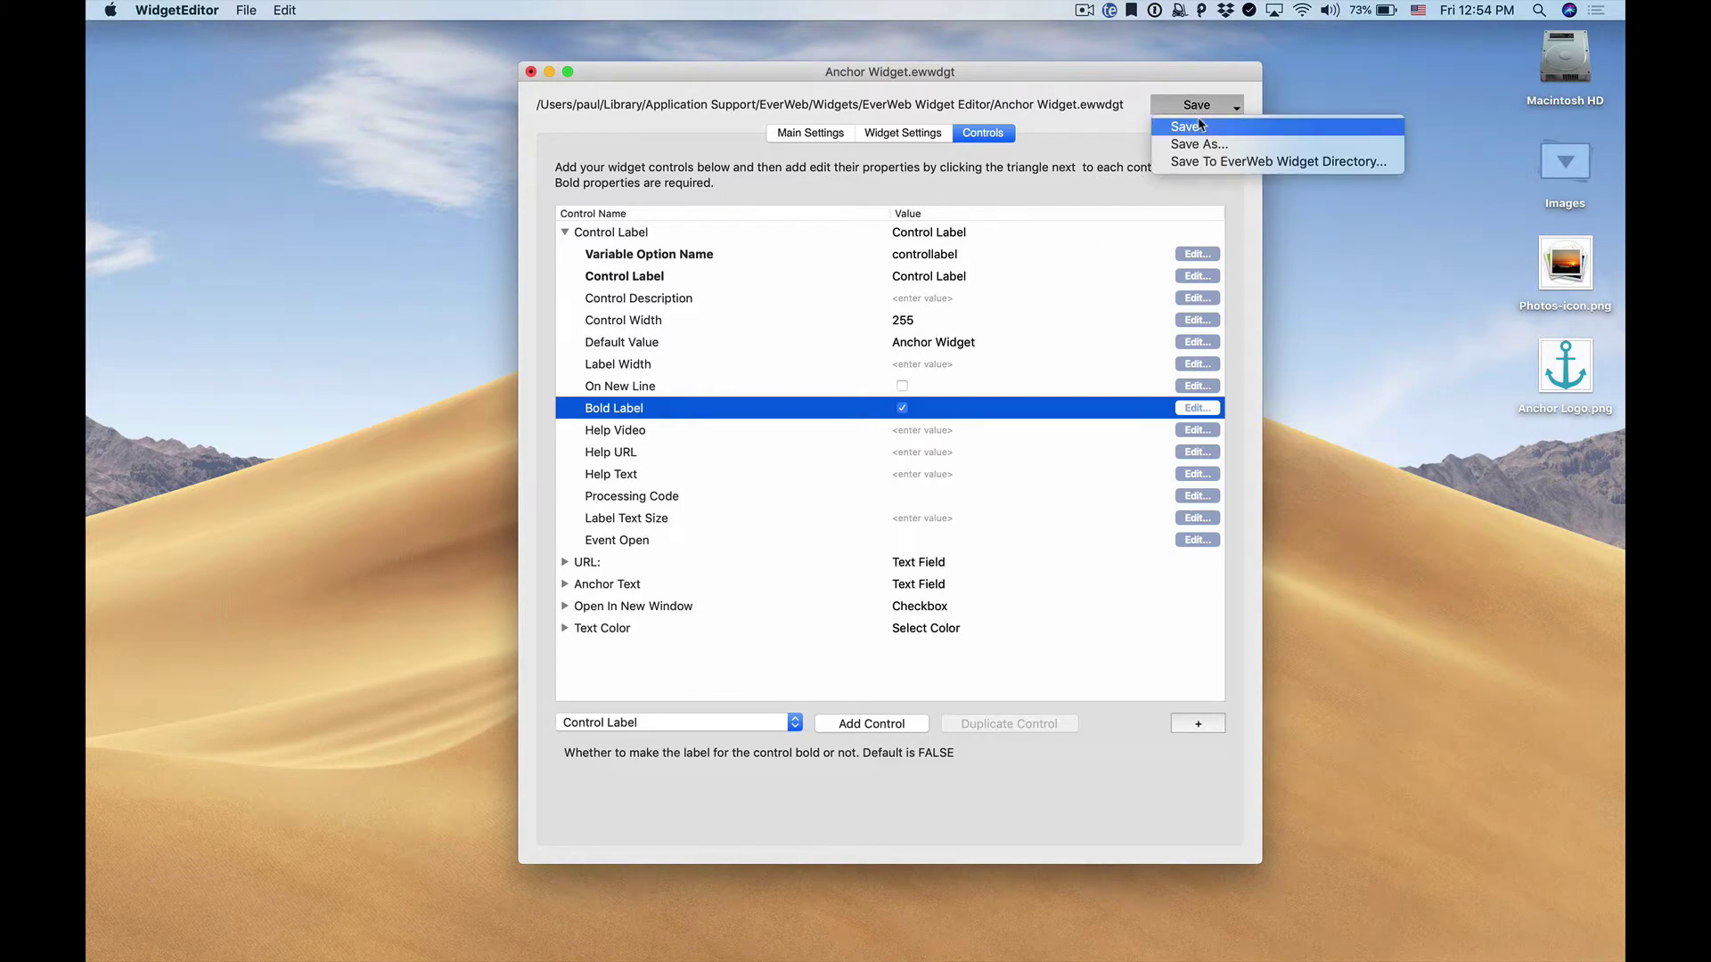
click(1200, 126)
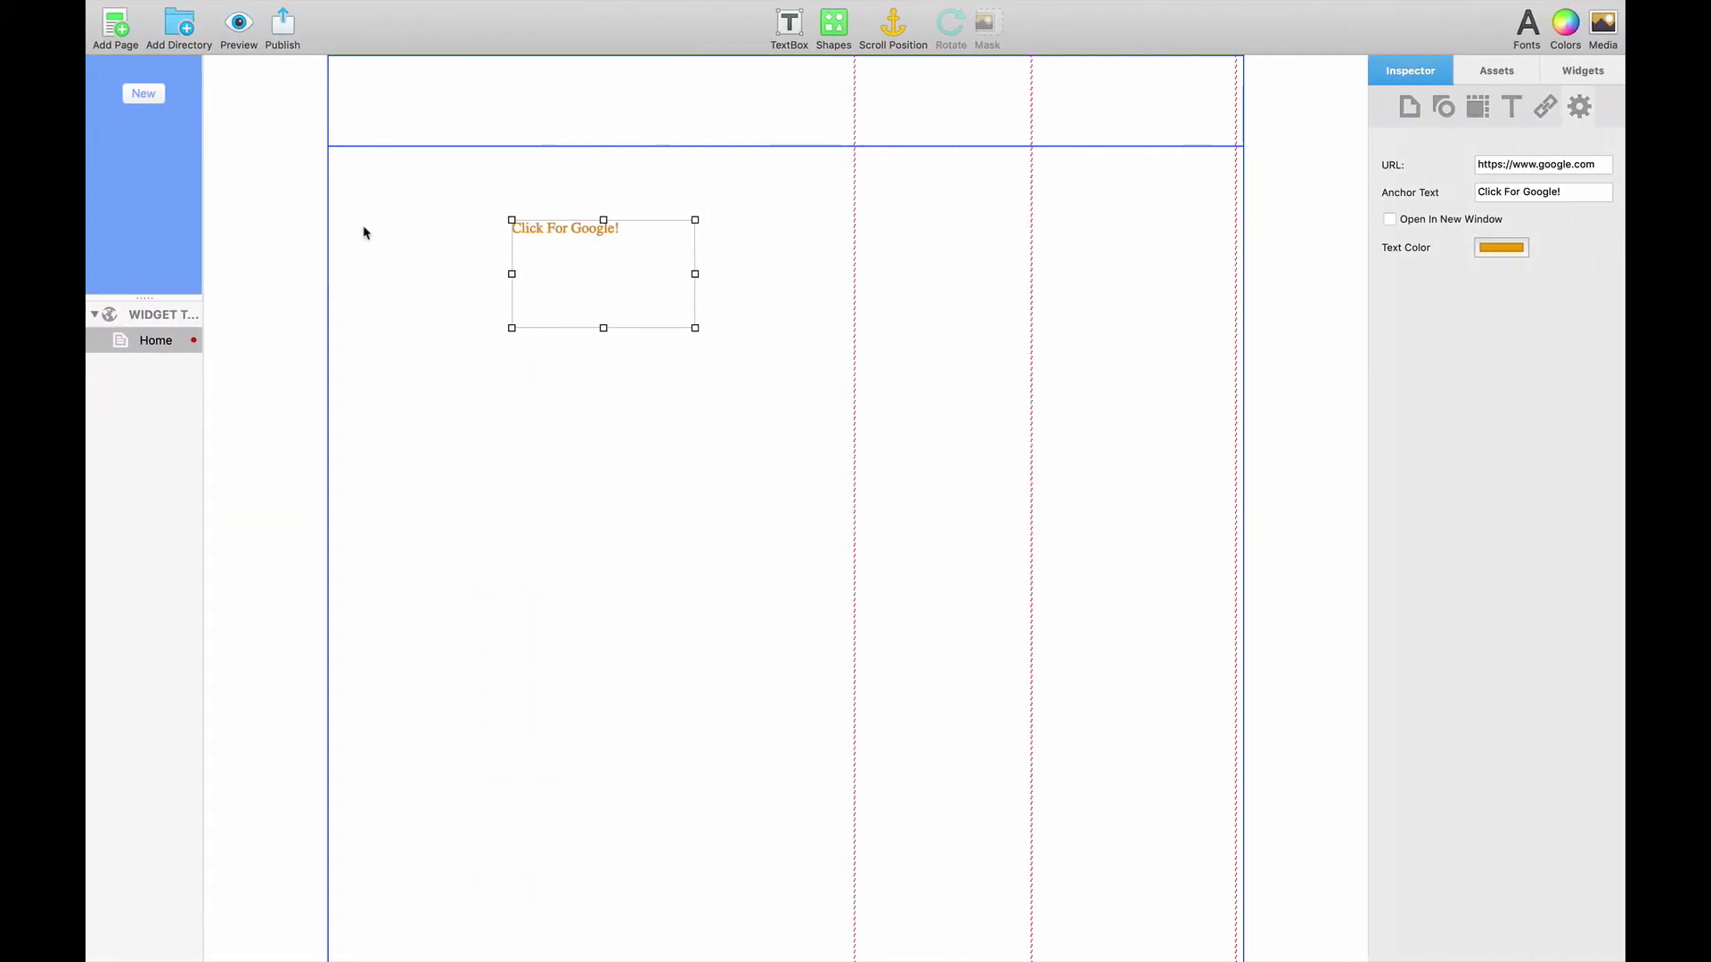
- Select the anchor widget on the Home page to see its new Anchor Widget title
click(154, 316)
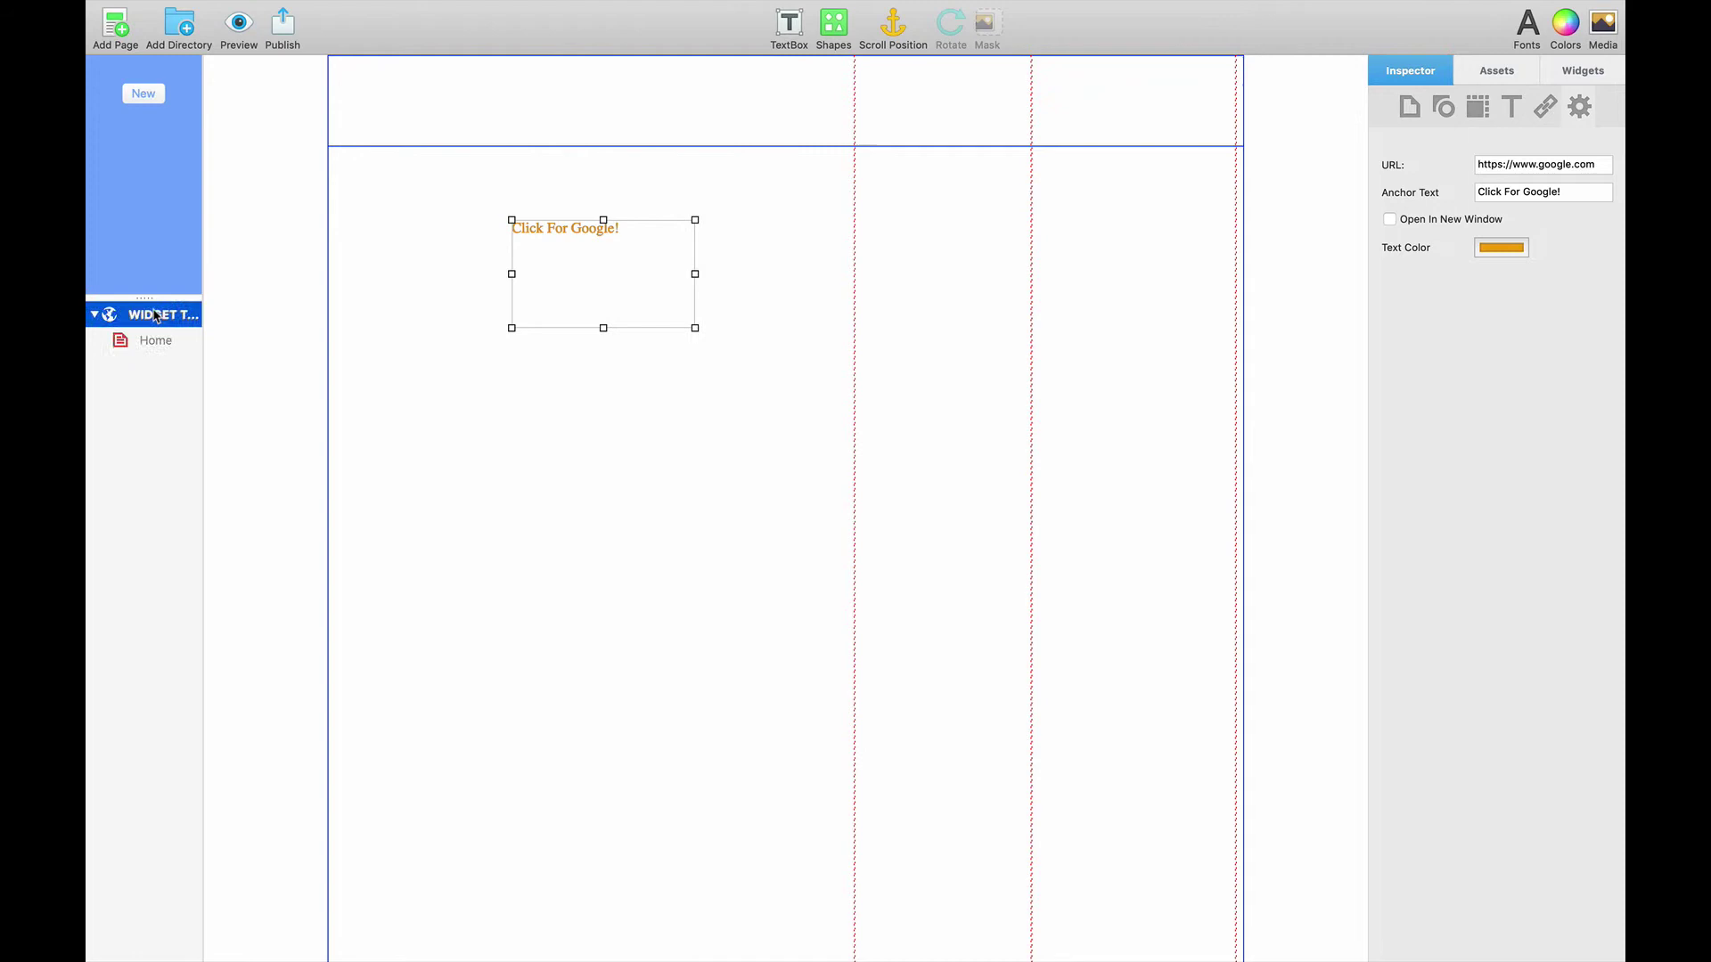
click(155, 340)
click(637, 298)
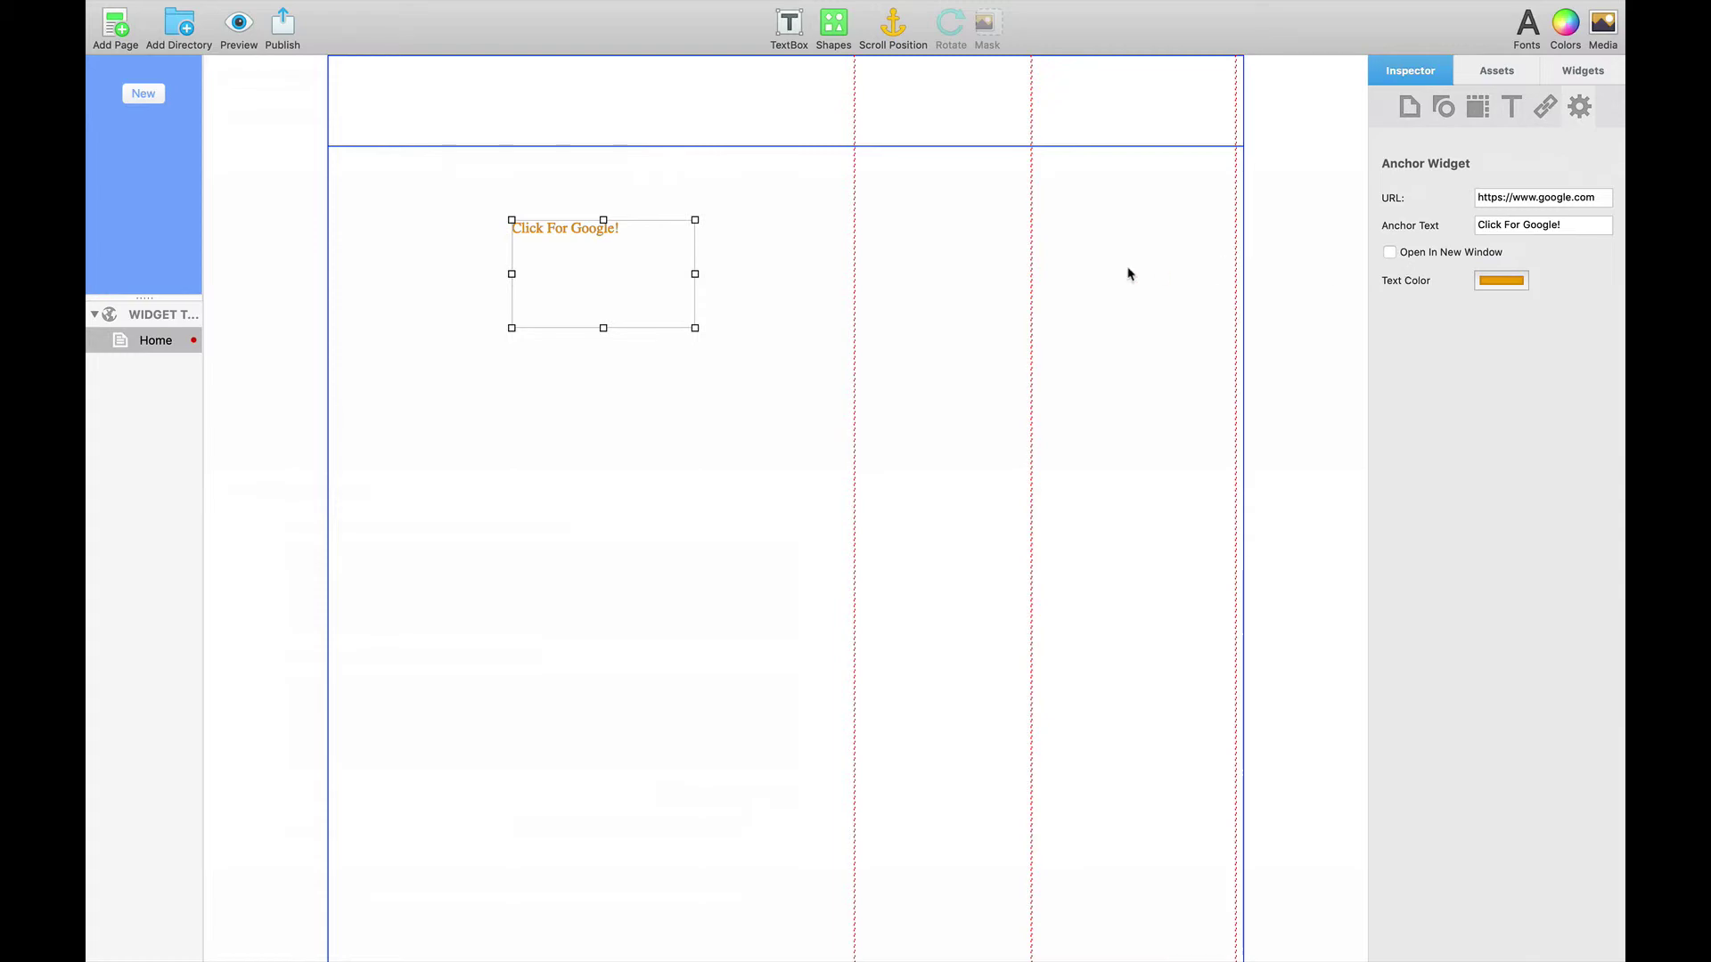
- Add a Separator control and place it right after Anchor Text
key(ctrl+Left)
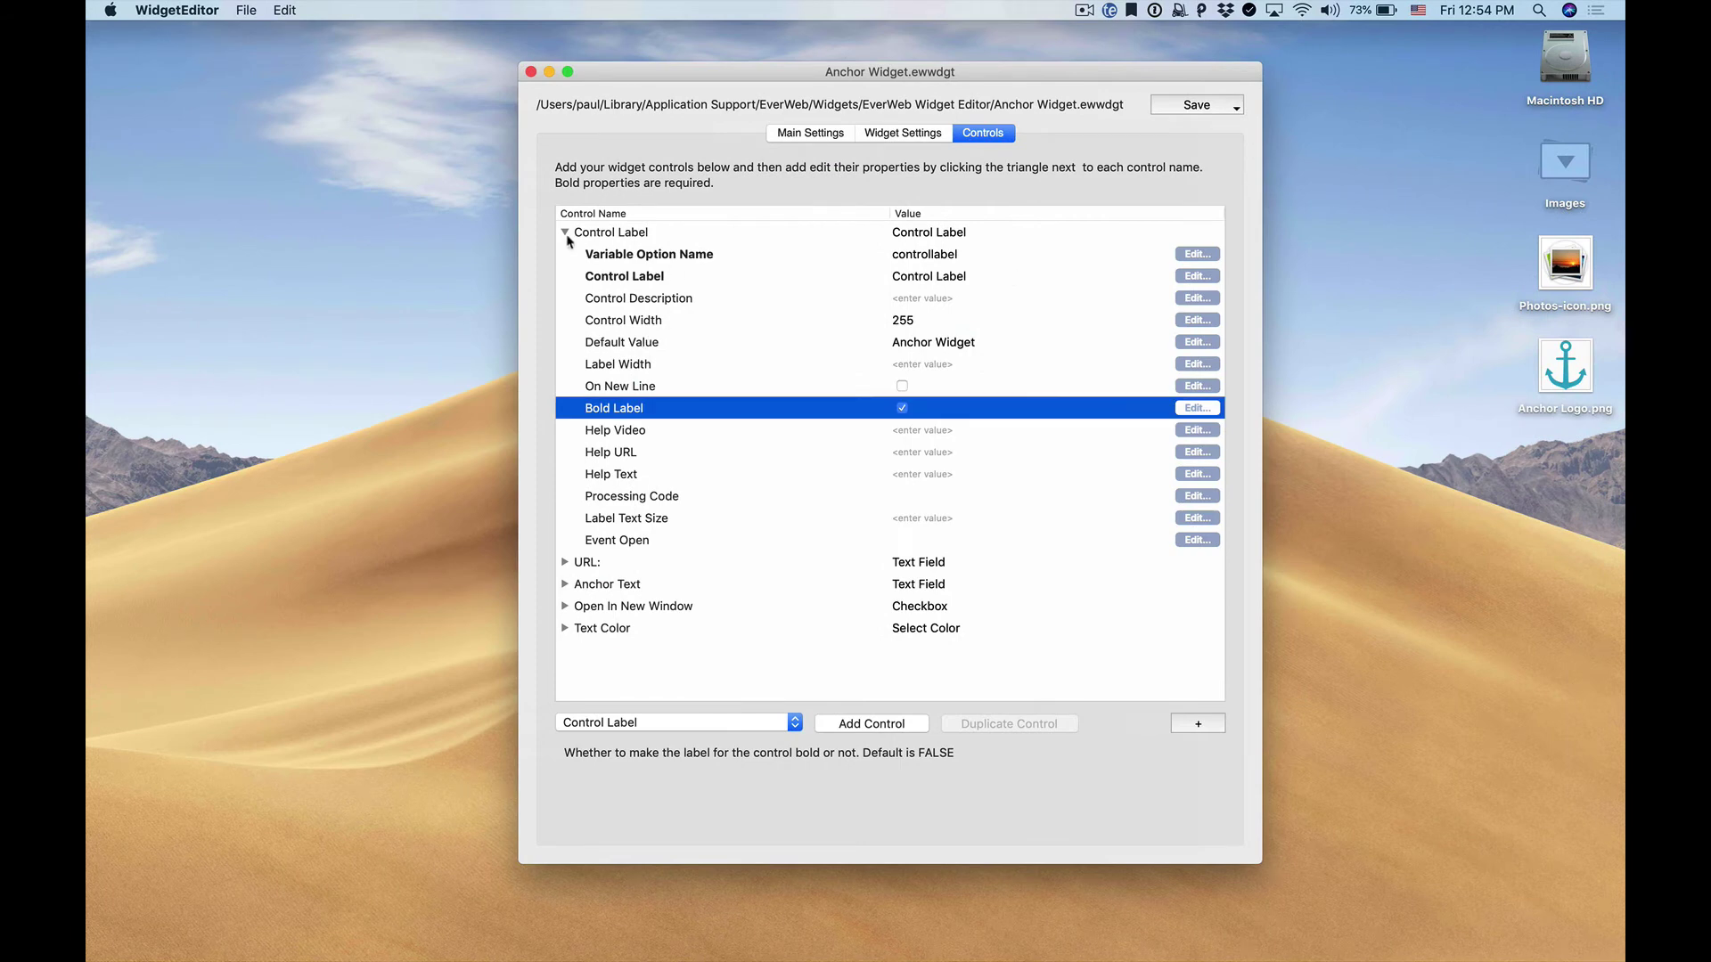
click(565, 233)
click(688, 721)
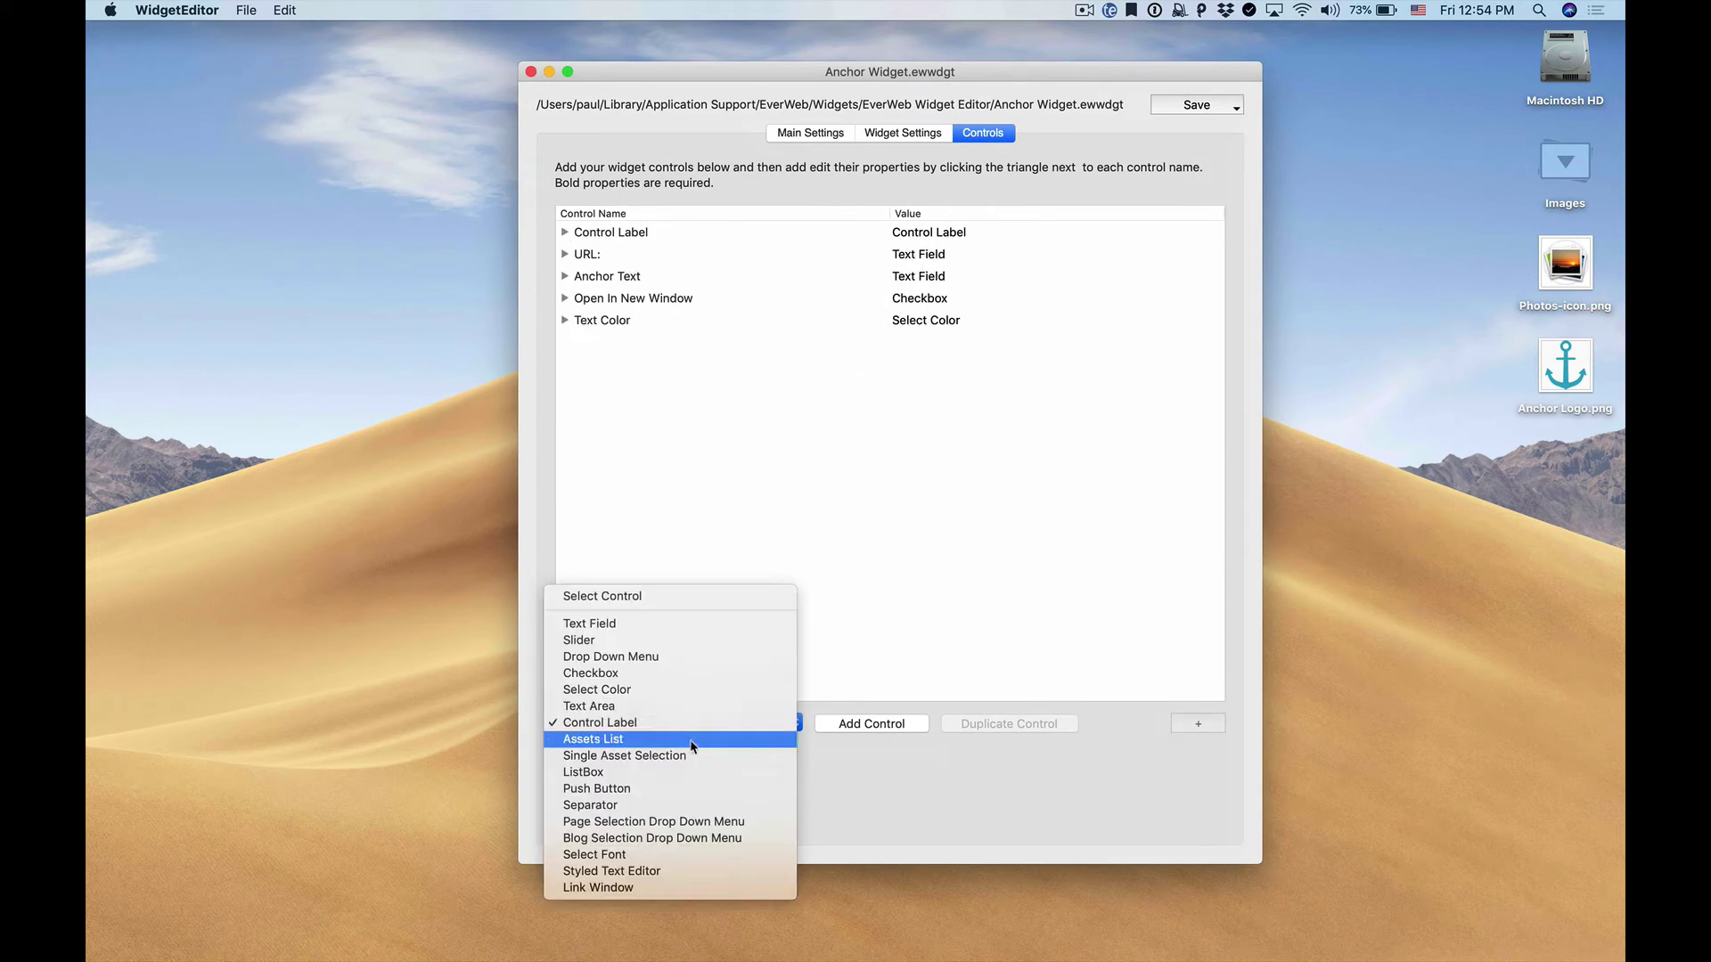
click(748, 805)
click(851, 724)
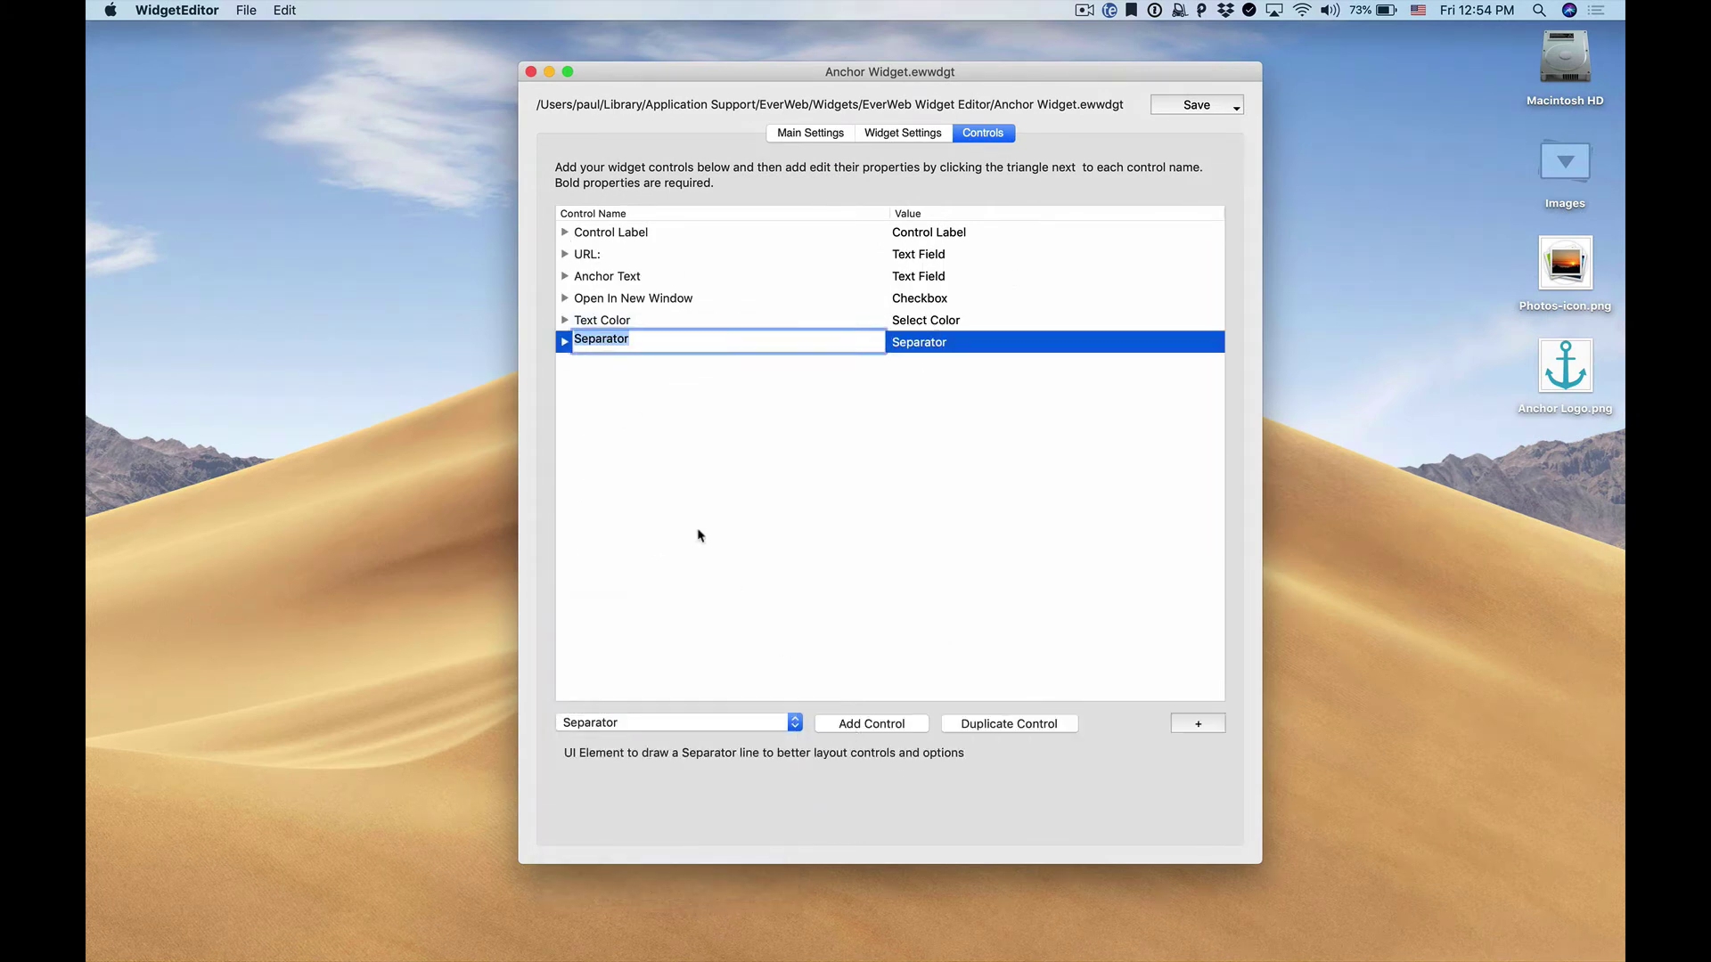
click(699, 535)
click(622, 345)
drag(621, 344, 621, 300)
click(646, 305)
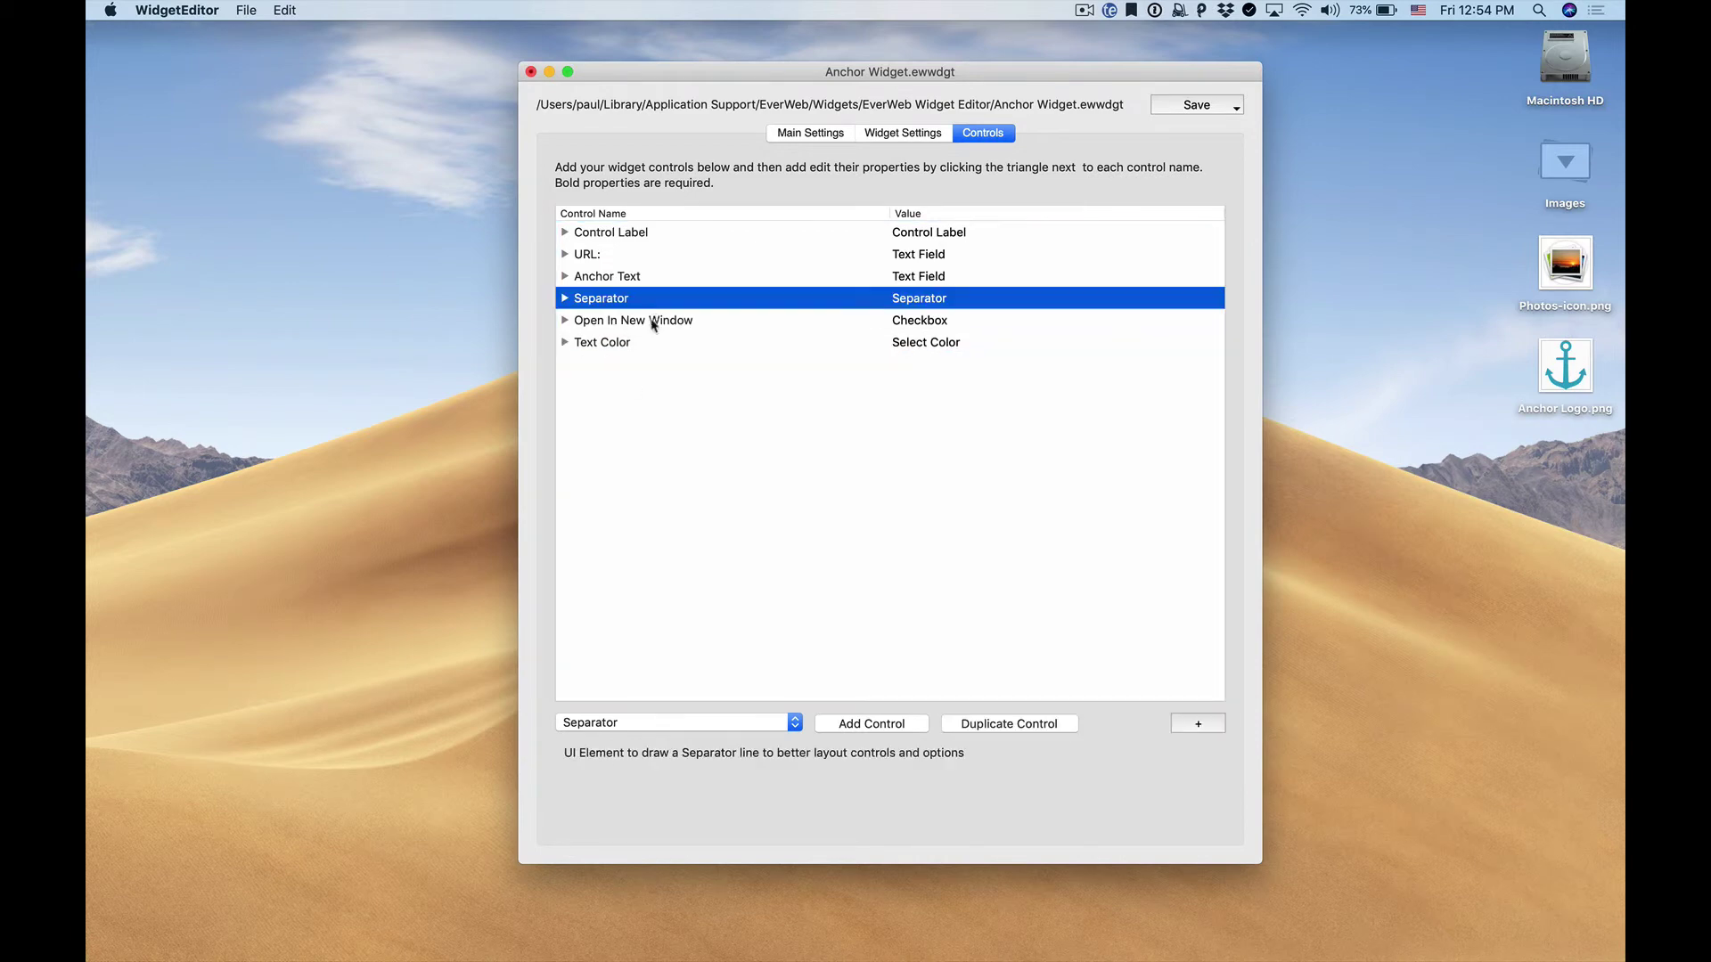
- Add a second Control Label and move it just below the Separator
click(676, 732)
click(680, 638)
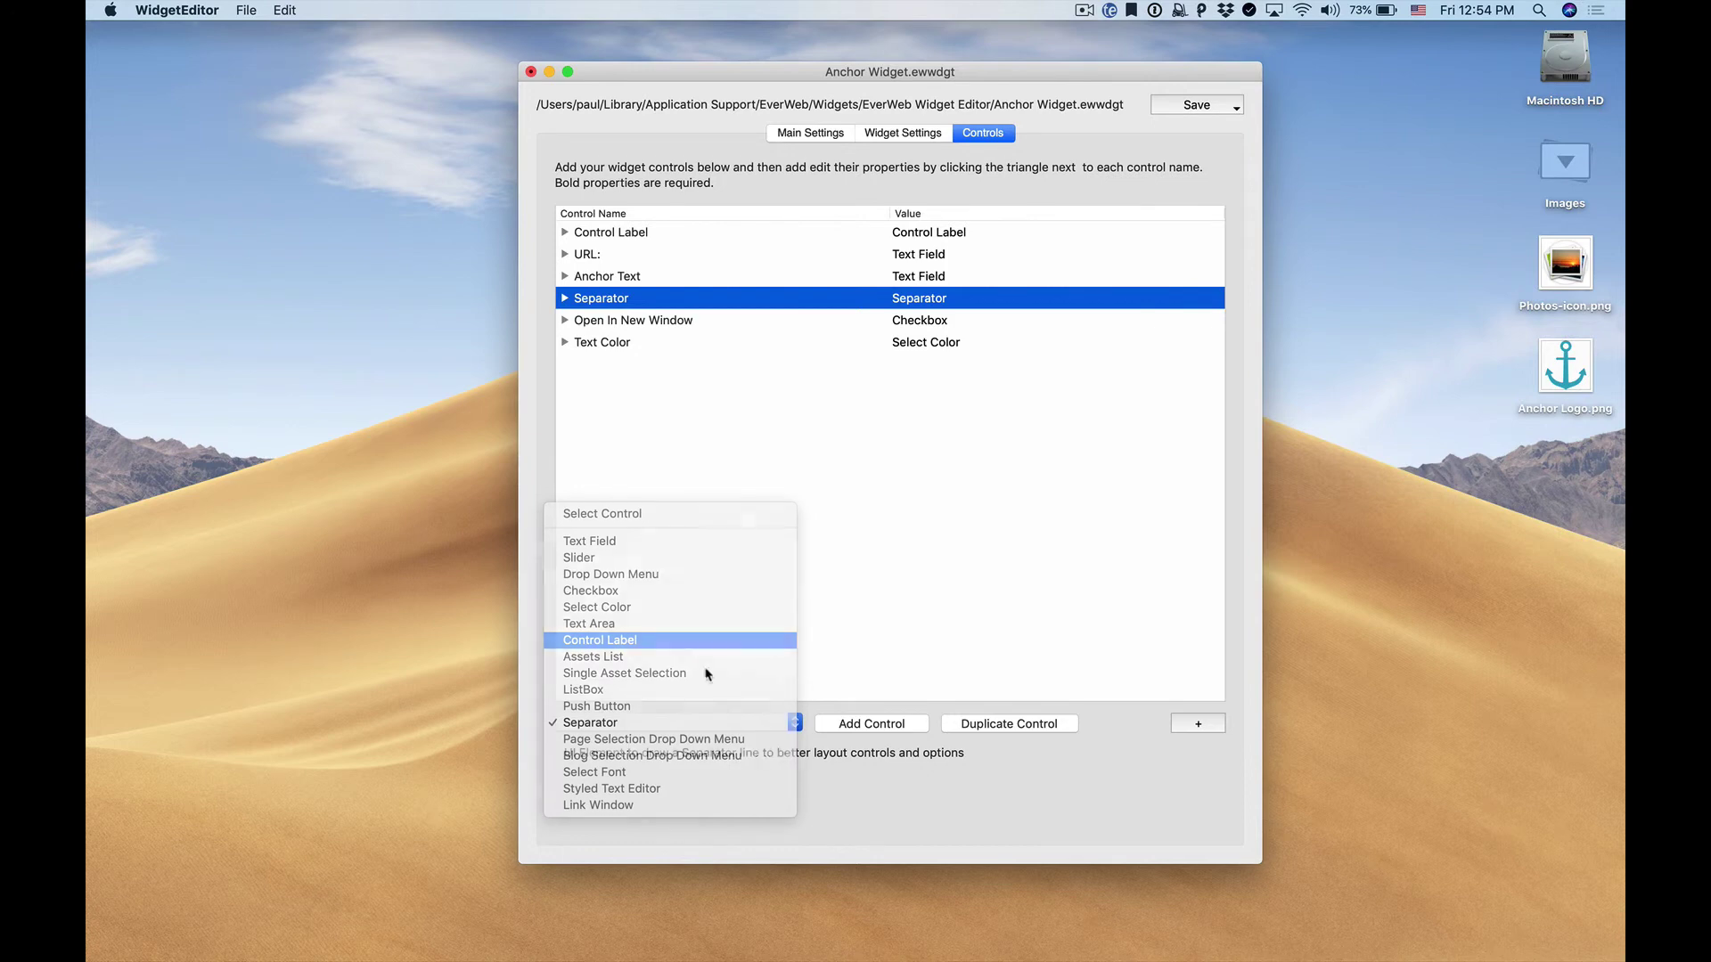
click(845, 727)
drag(672, 371, 662, 315)
click(565, 320)
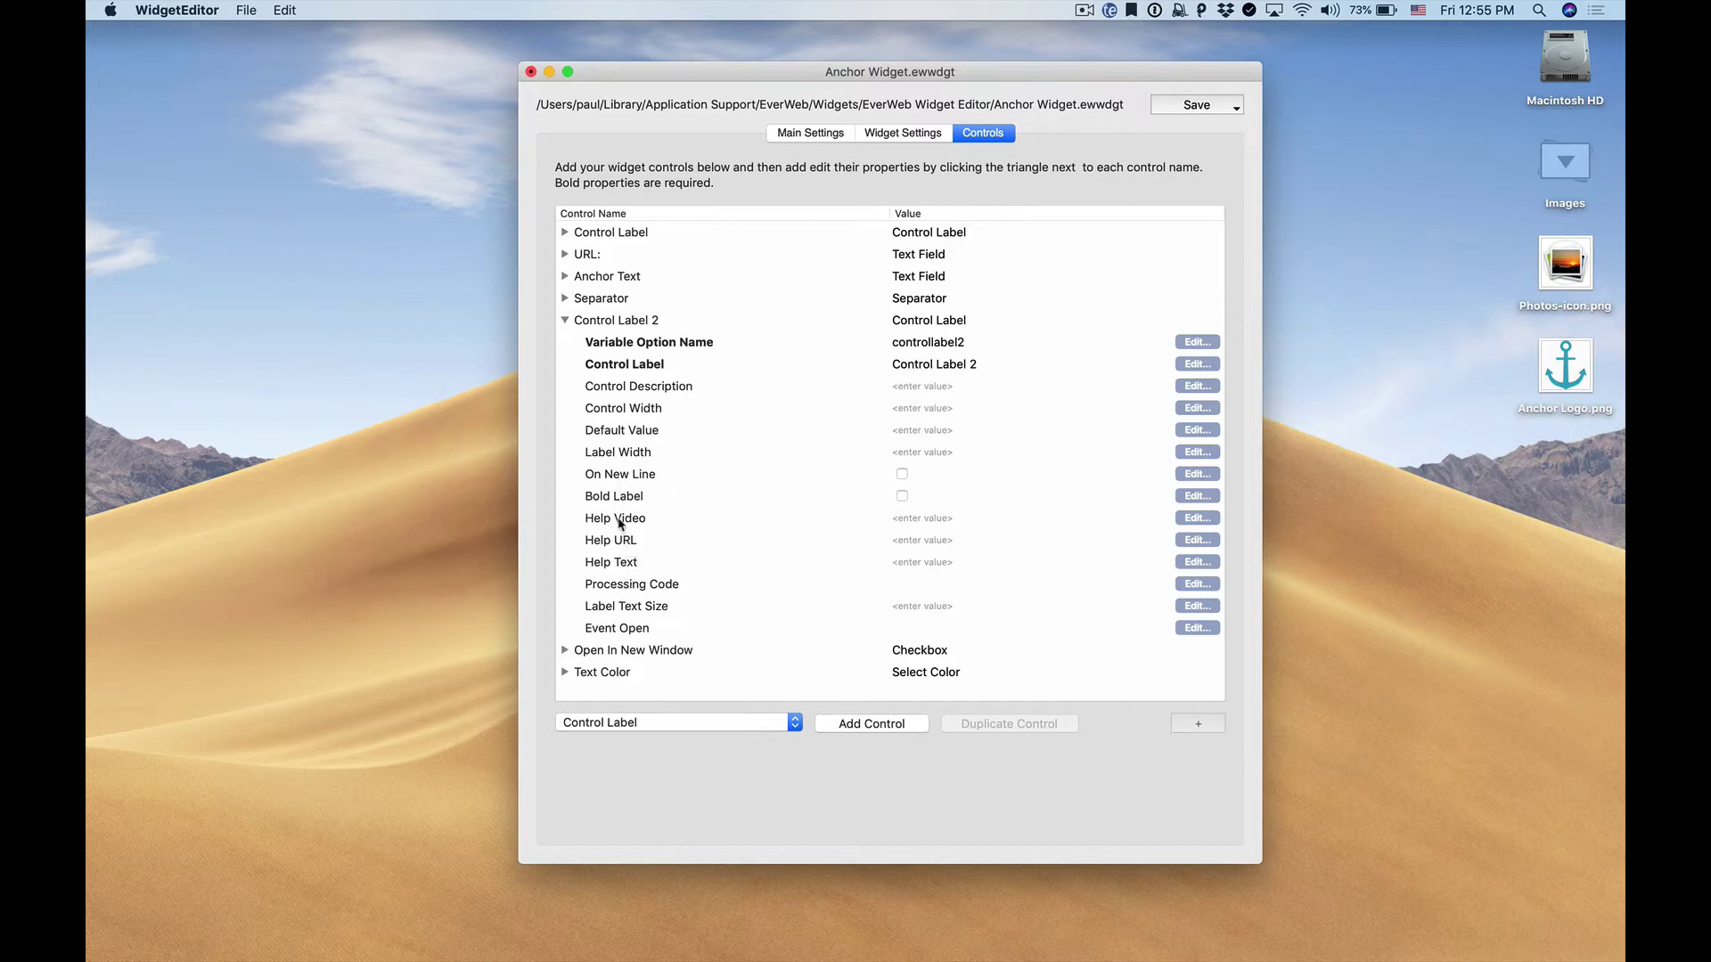
- Make Control Label 2 bold, width 255, with default value 'Link Behavior'
click(621, 497)
click(901, 497)
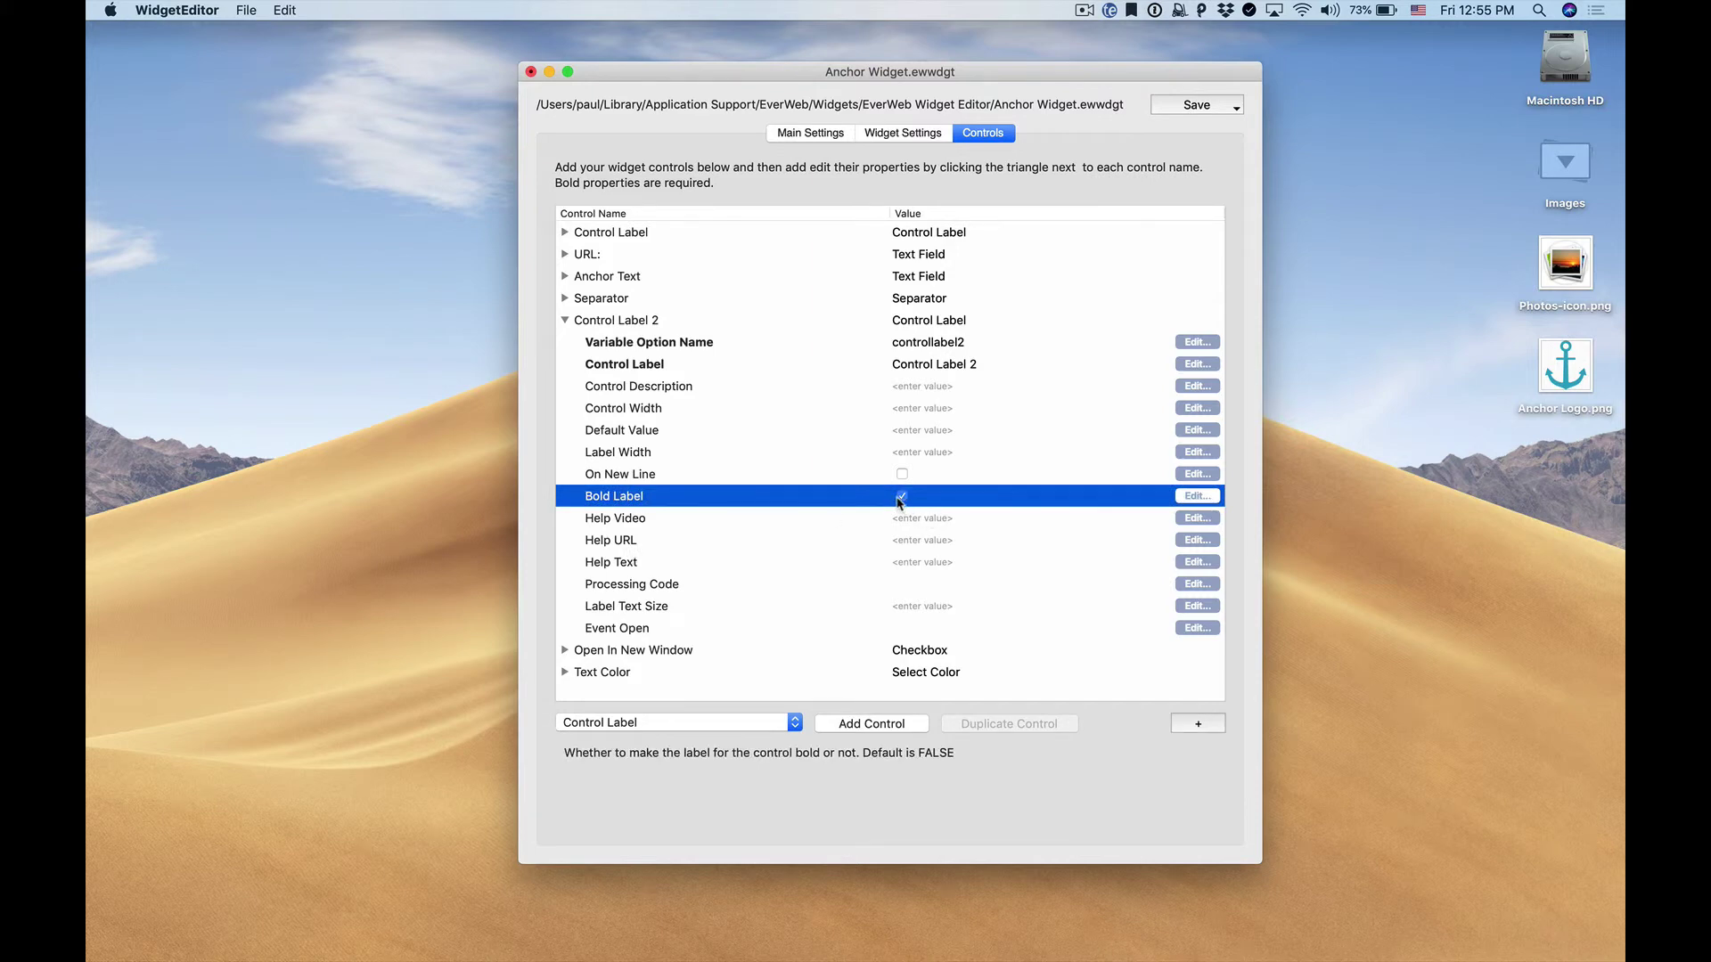
click(920, 408)
click(920, 408)
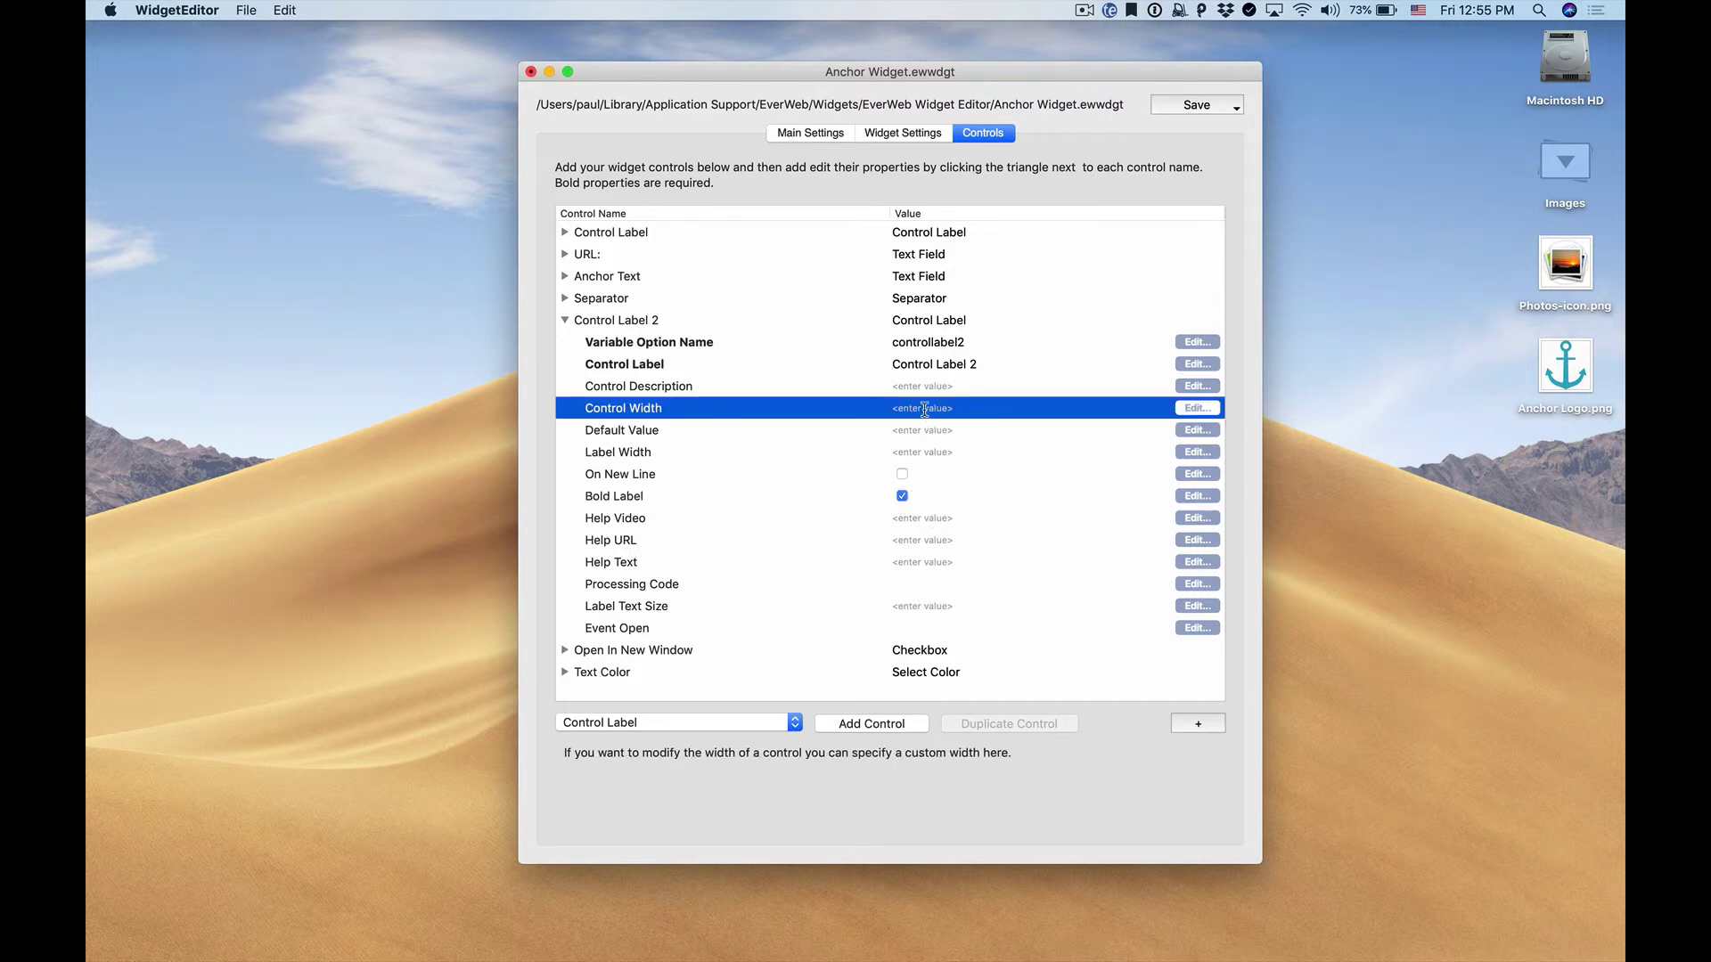
text(255)
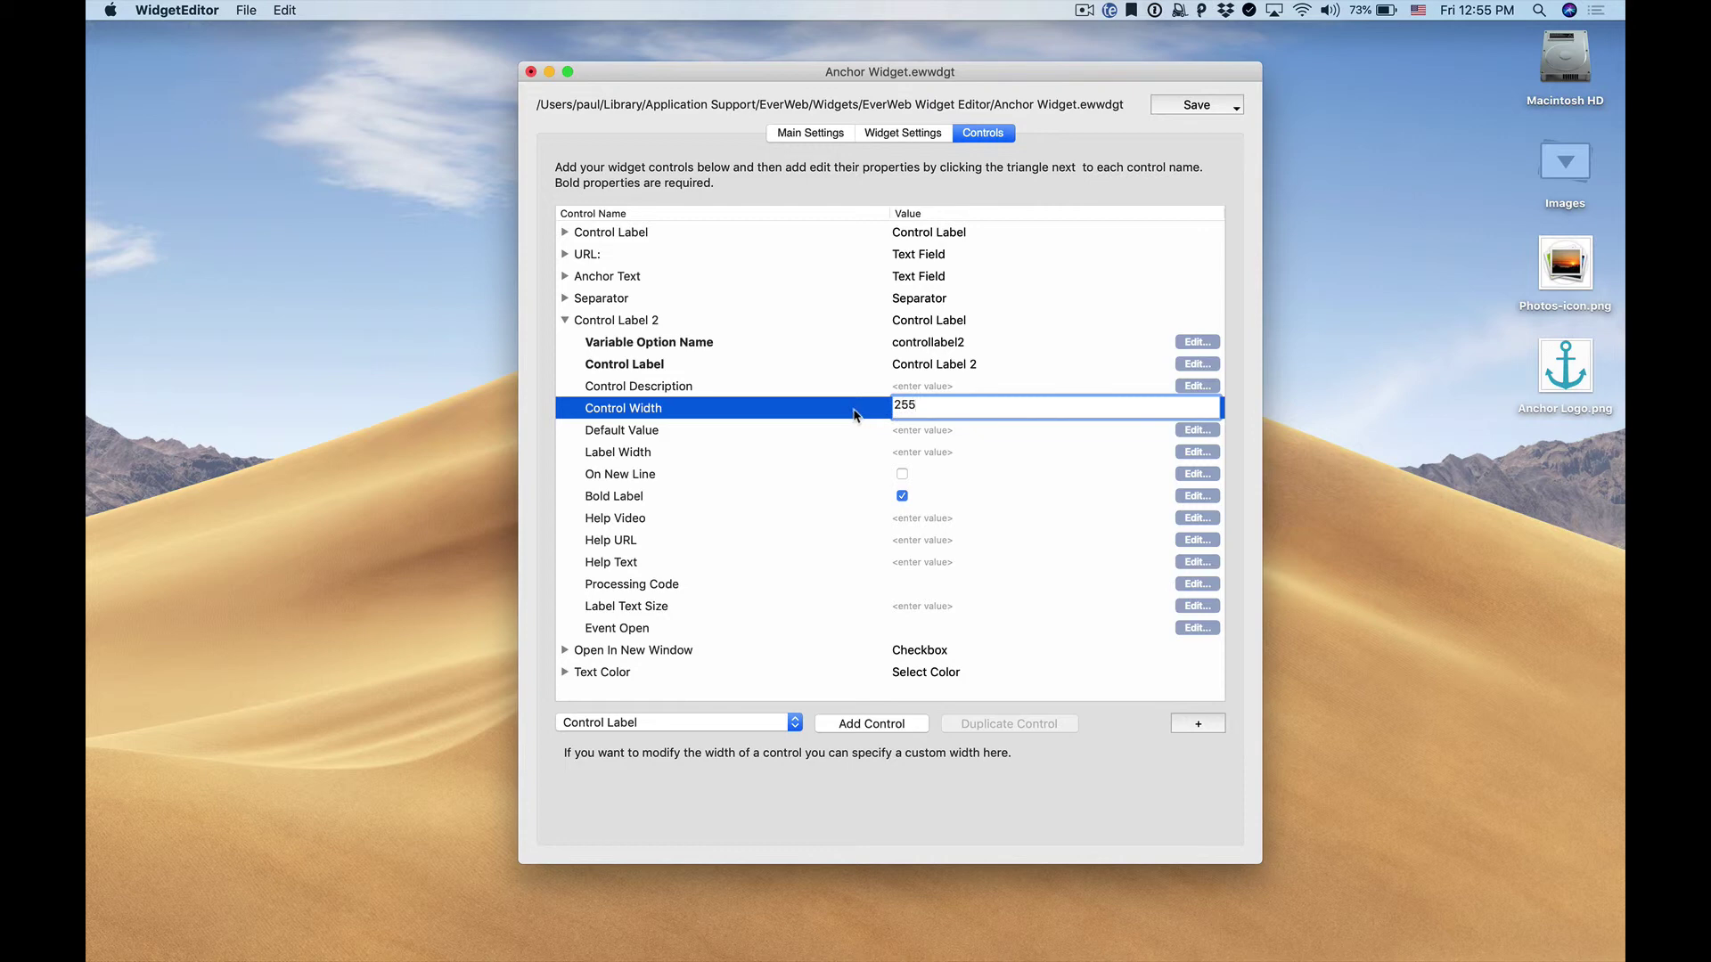
click(913, 436)
click(918, 435)
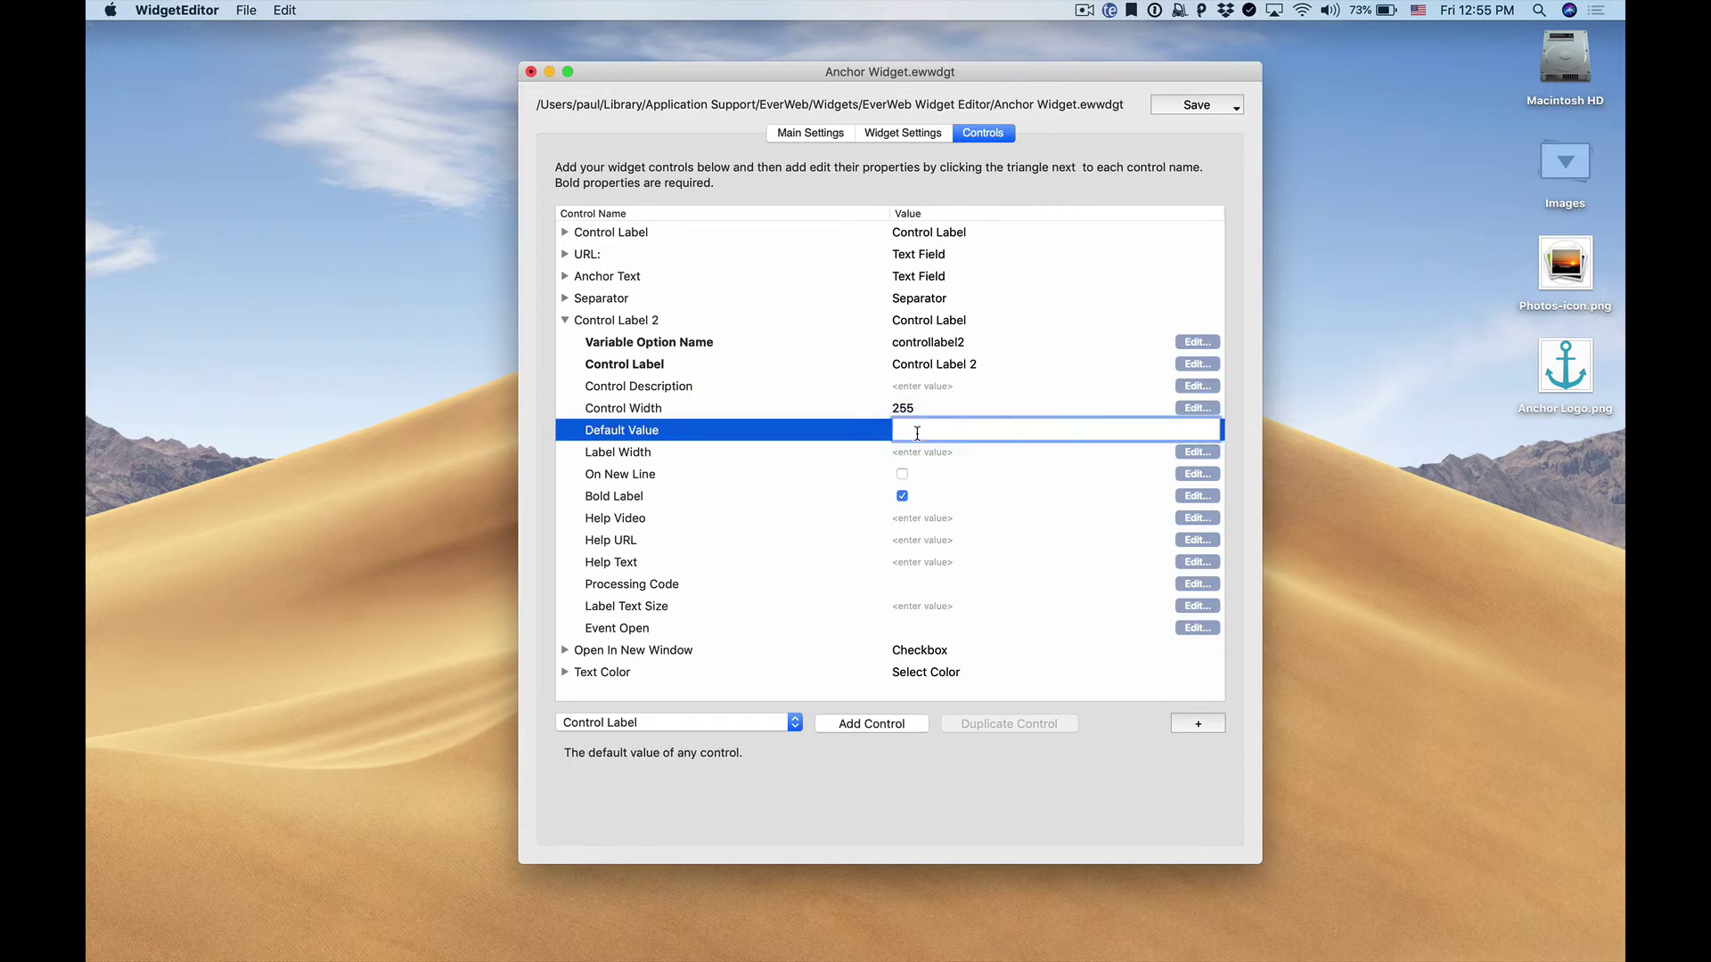
text(Link Behavior)
key(Return)
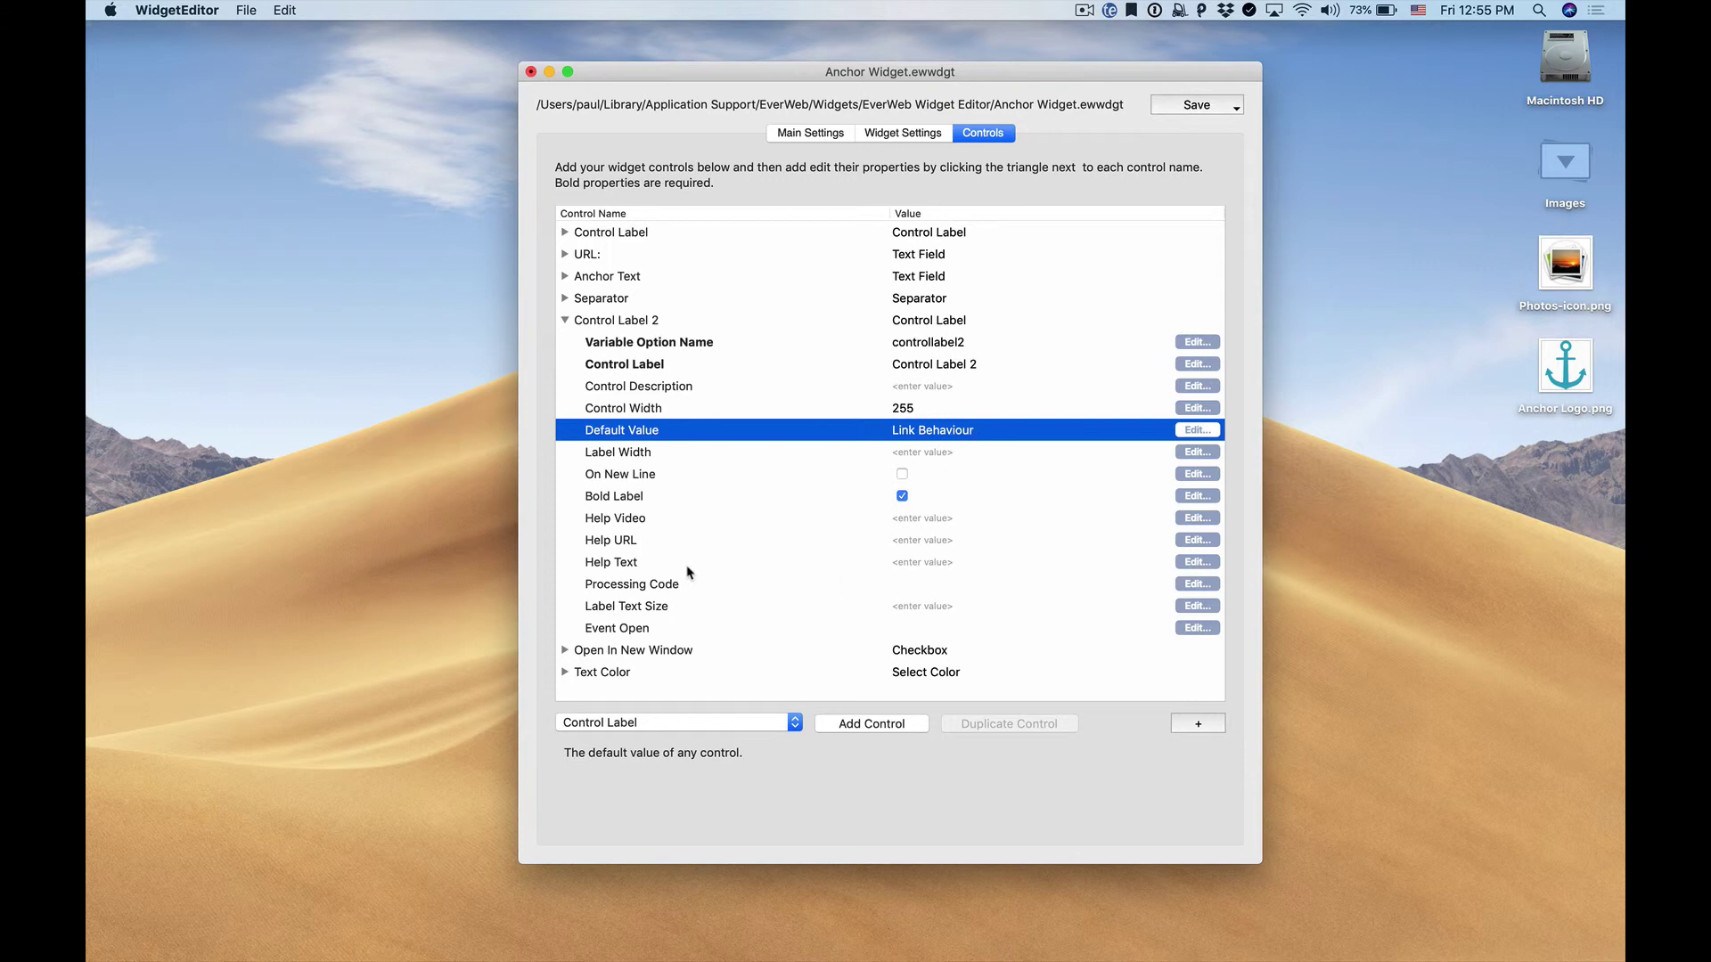
click(565, 320)
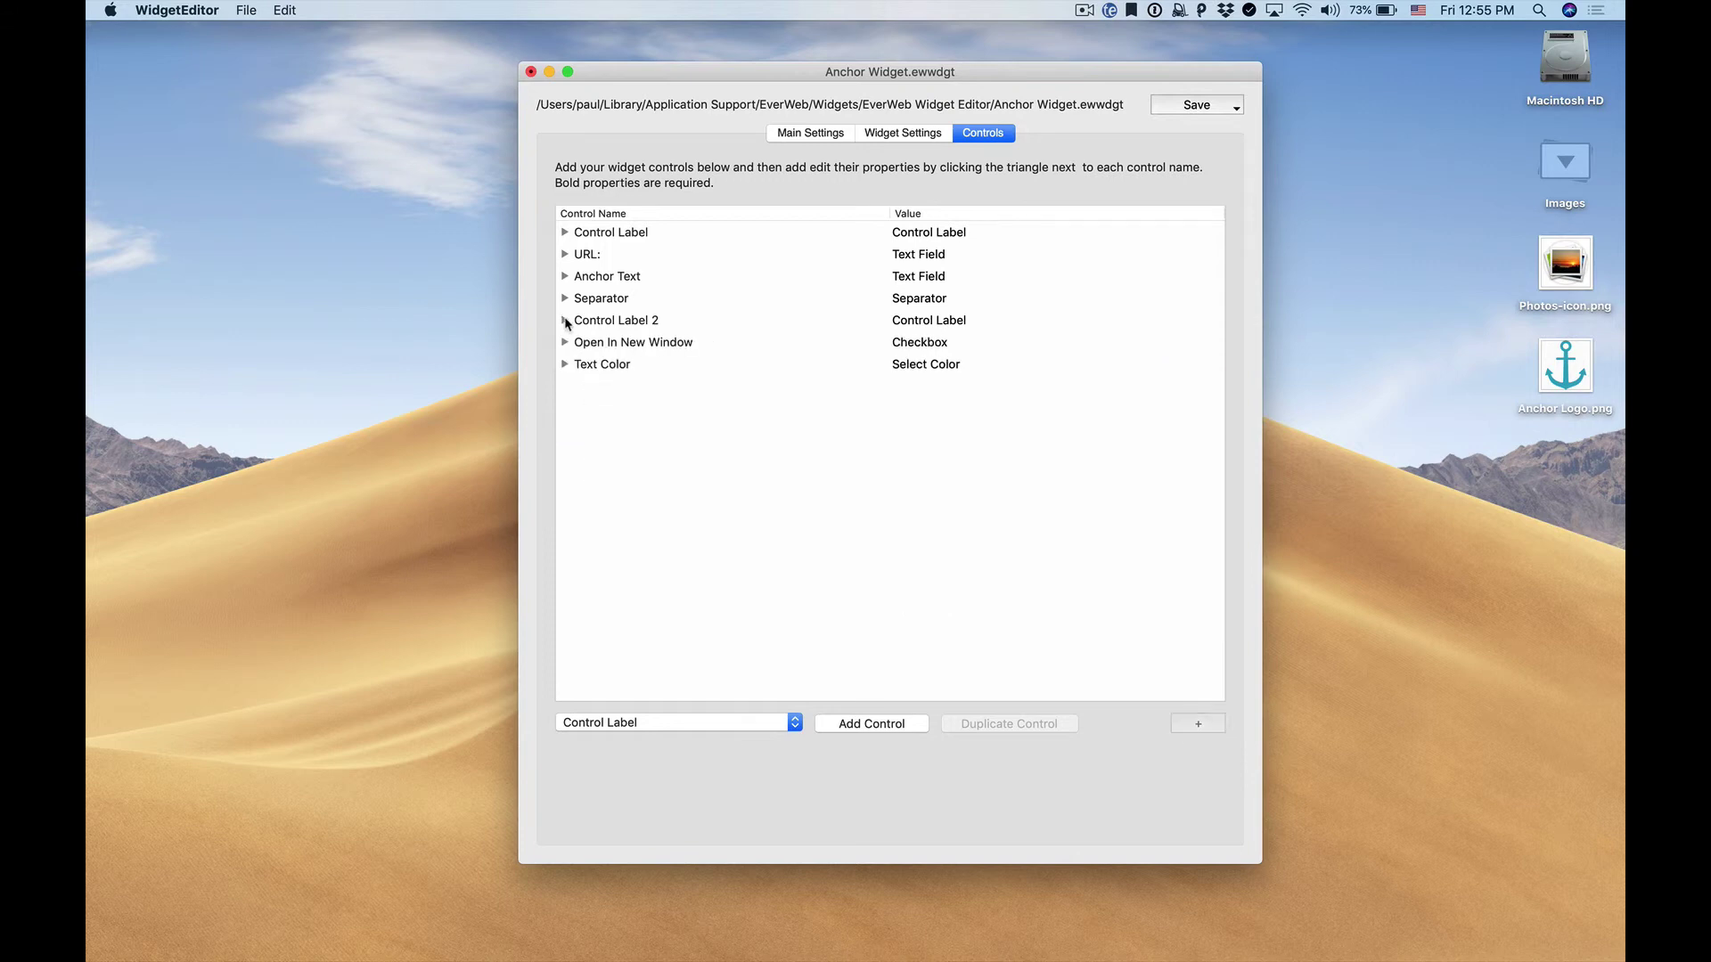
- Add a Separator 2 control and move it above Text Color
click(603, 366)
click(656, 724)
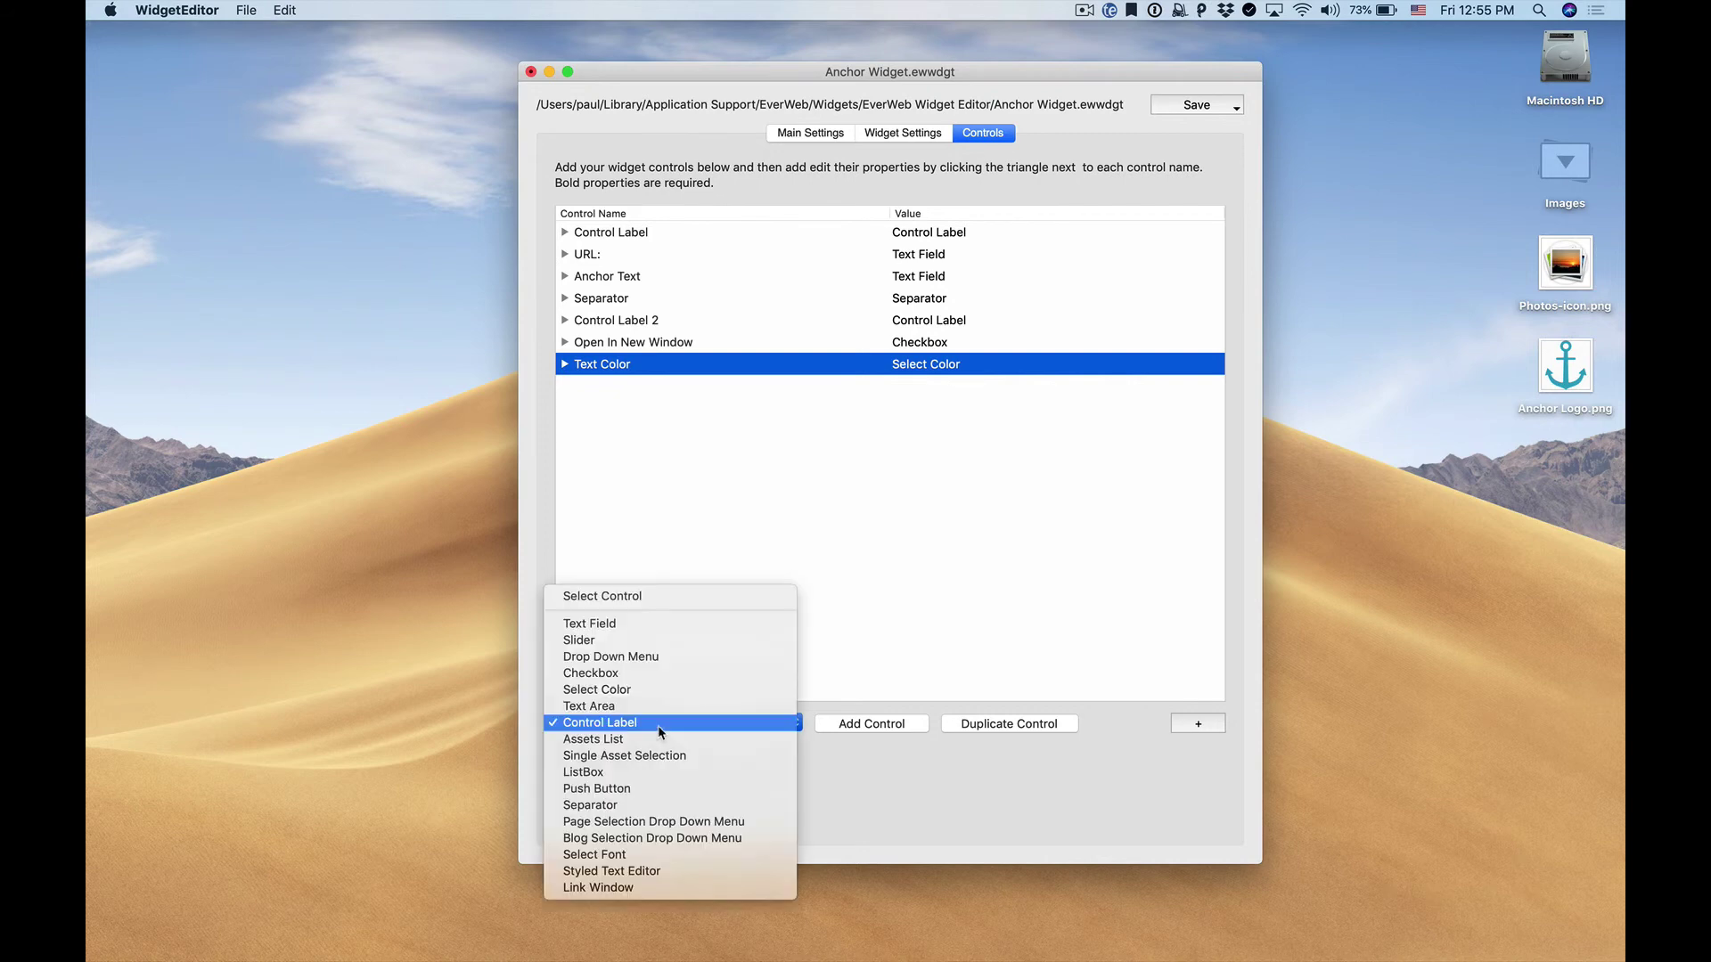
click(678, 805)
click(851, 727)
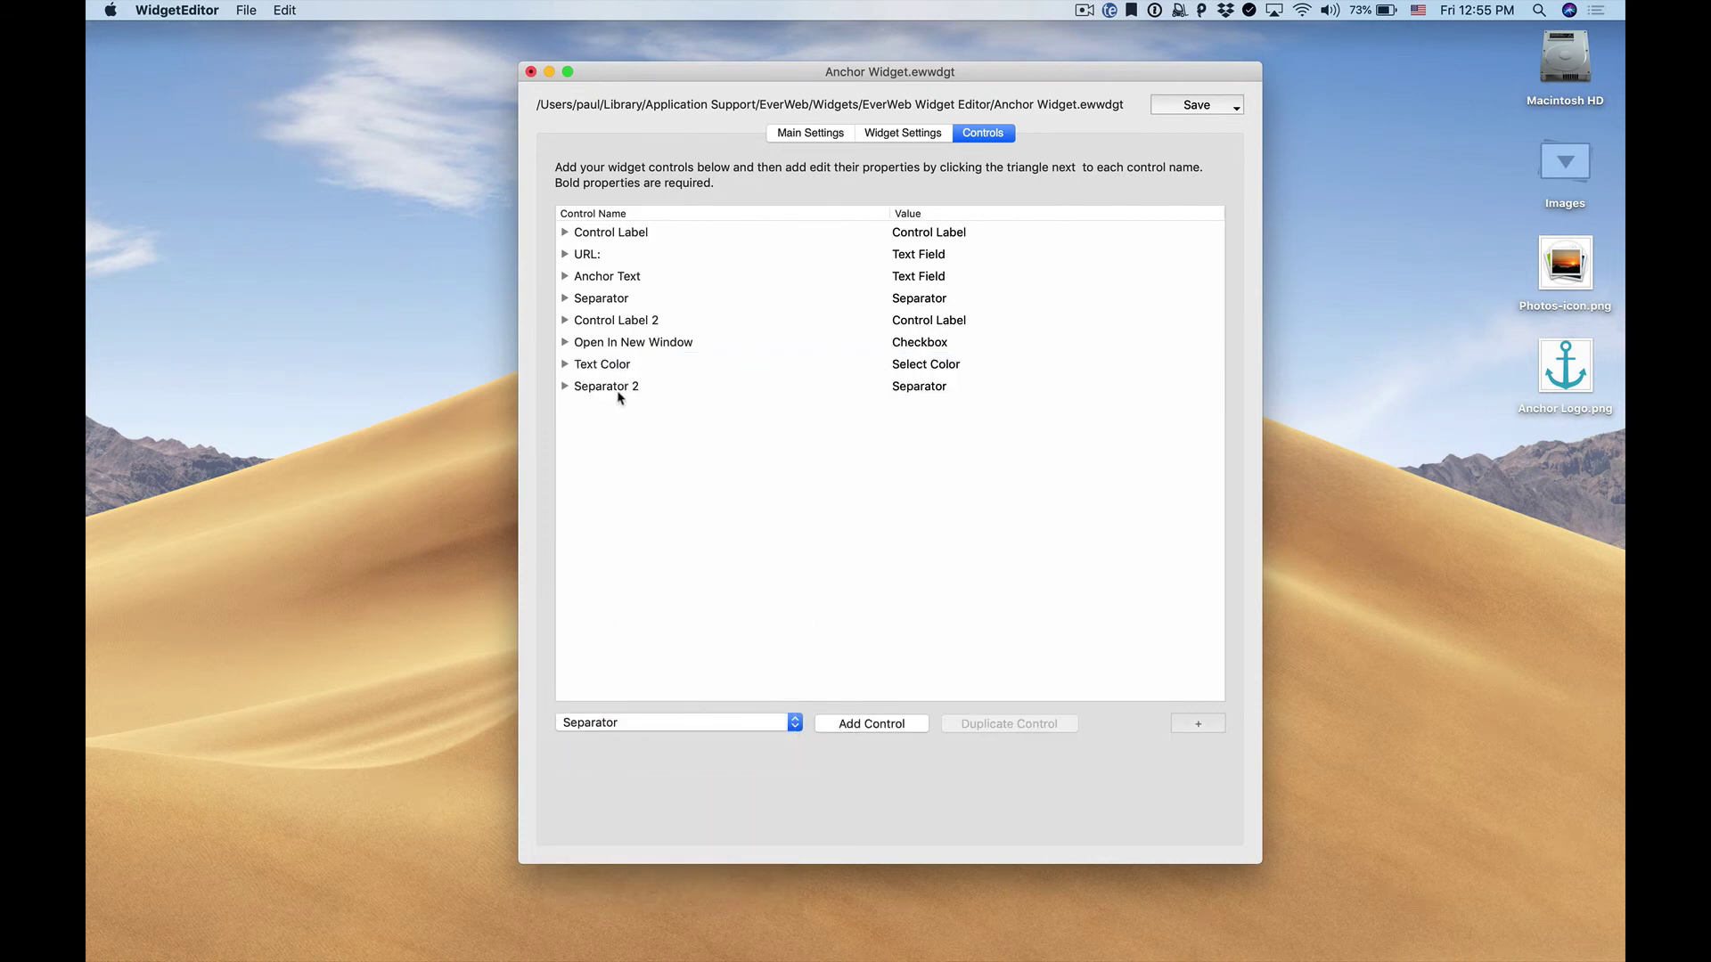
drag(698, 386, 698, 364)
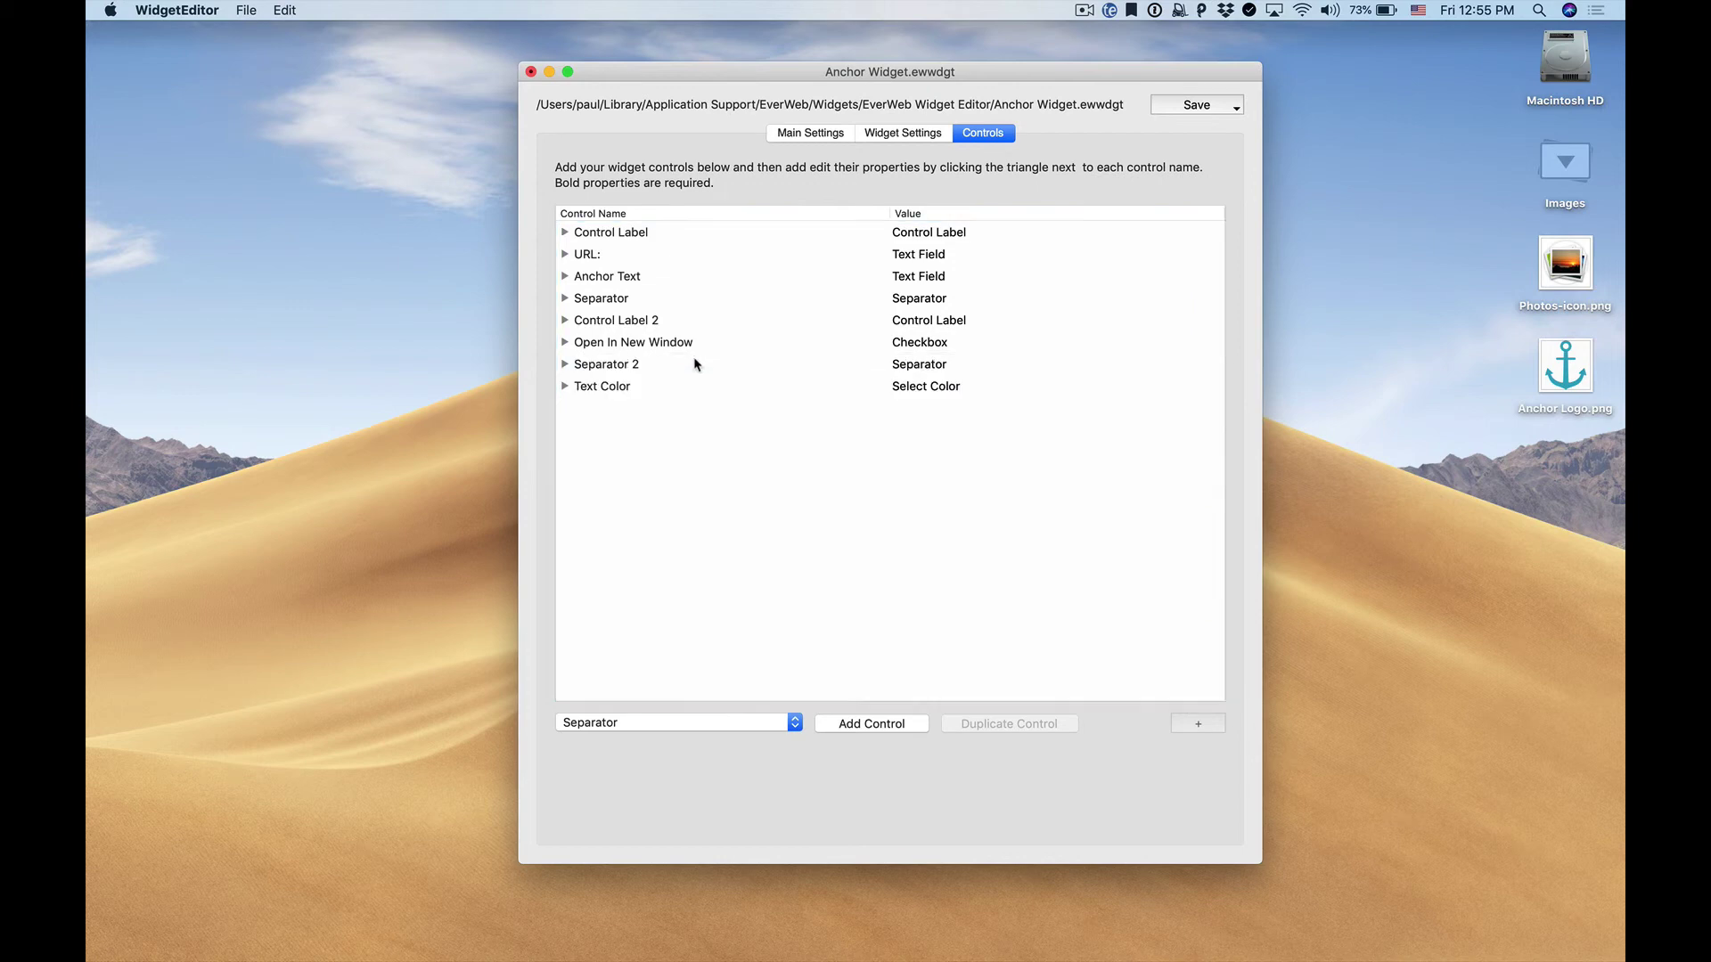
- Add a new Control Label 3 and move it above Text Color
click(711, 723)
click(711, 640)
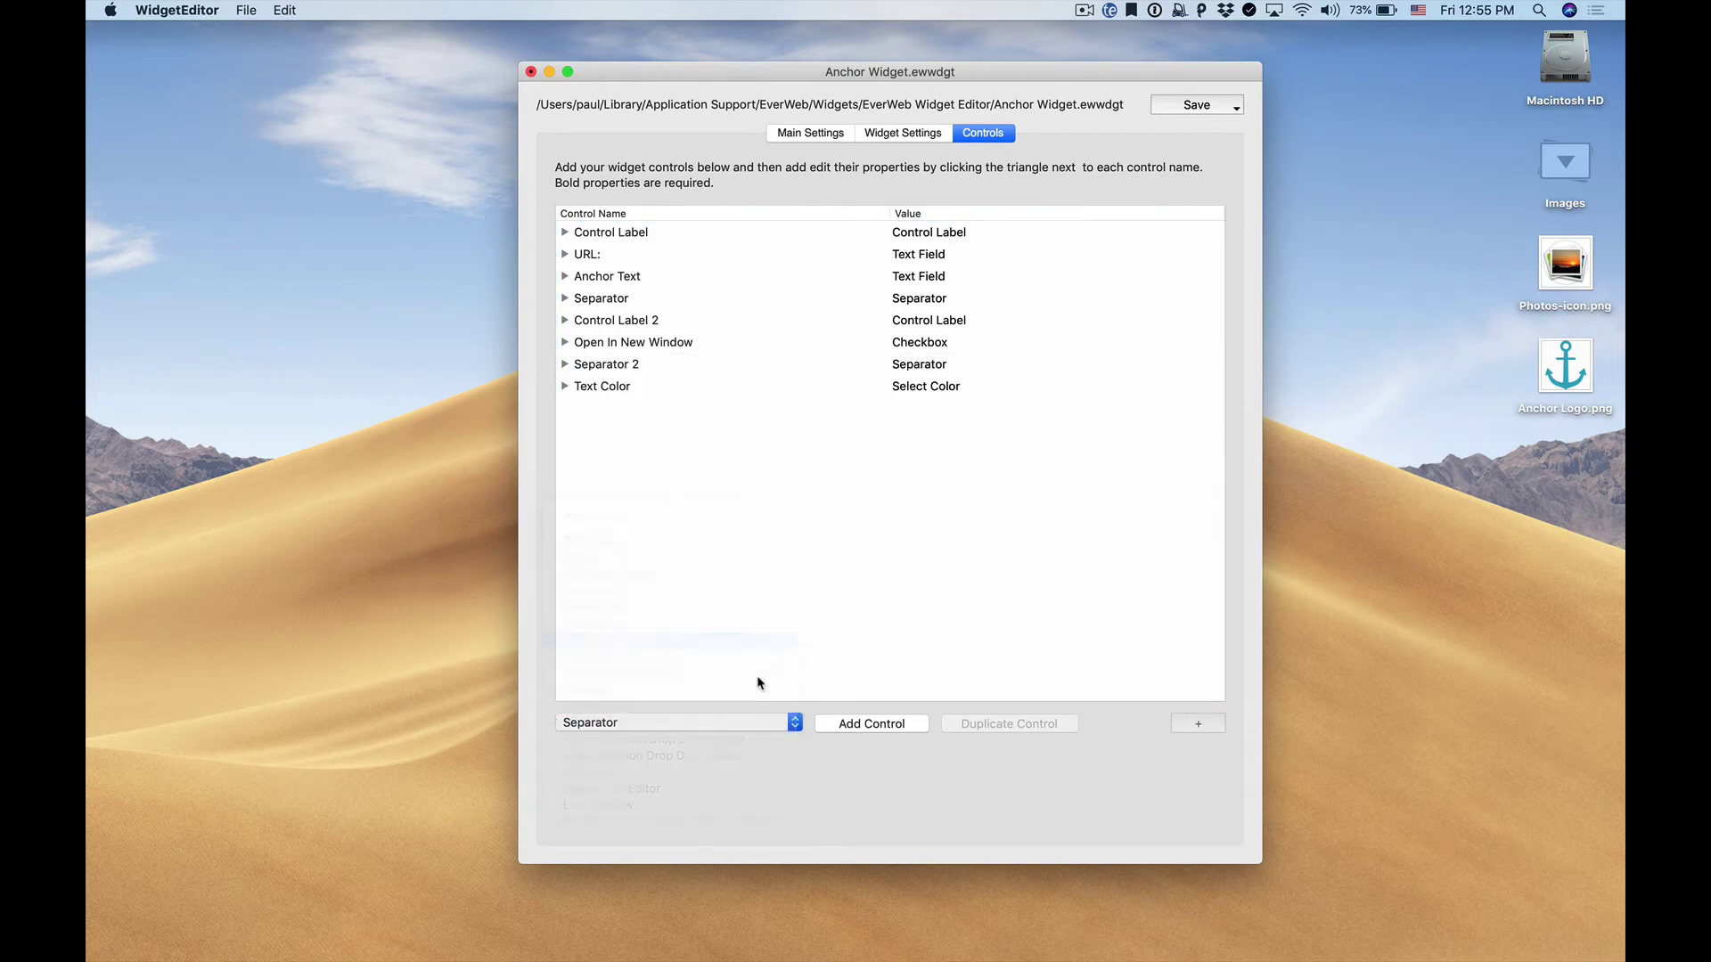
click(871, 724)
click(708, 524)
drag(695, 410, 703, 386)
- Inspect Control Label 3's properties, then delete Control Label 3
click(655, 386)
click(565, 386)
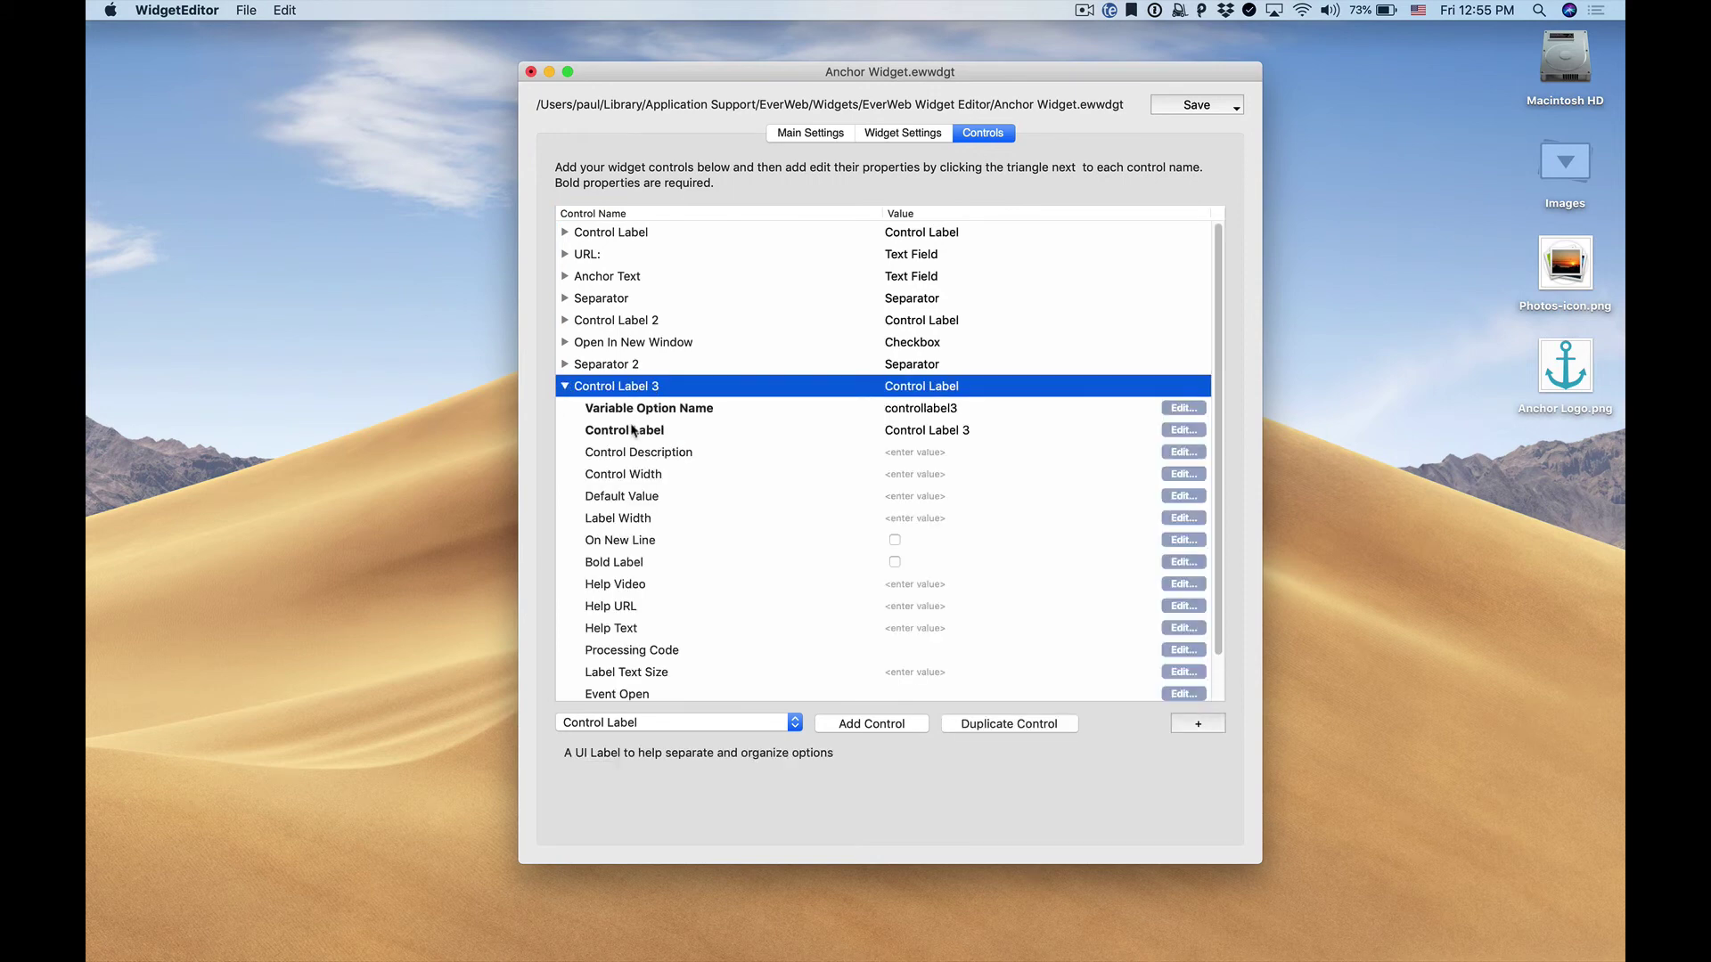
scroll(633, 433, down, 2)
click(909, 436)
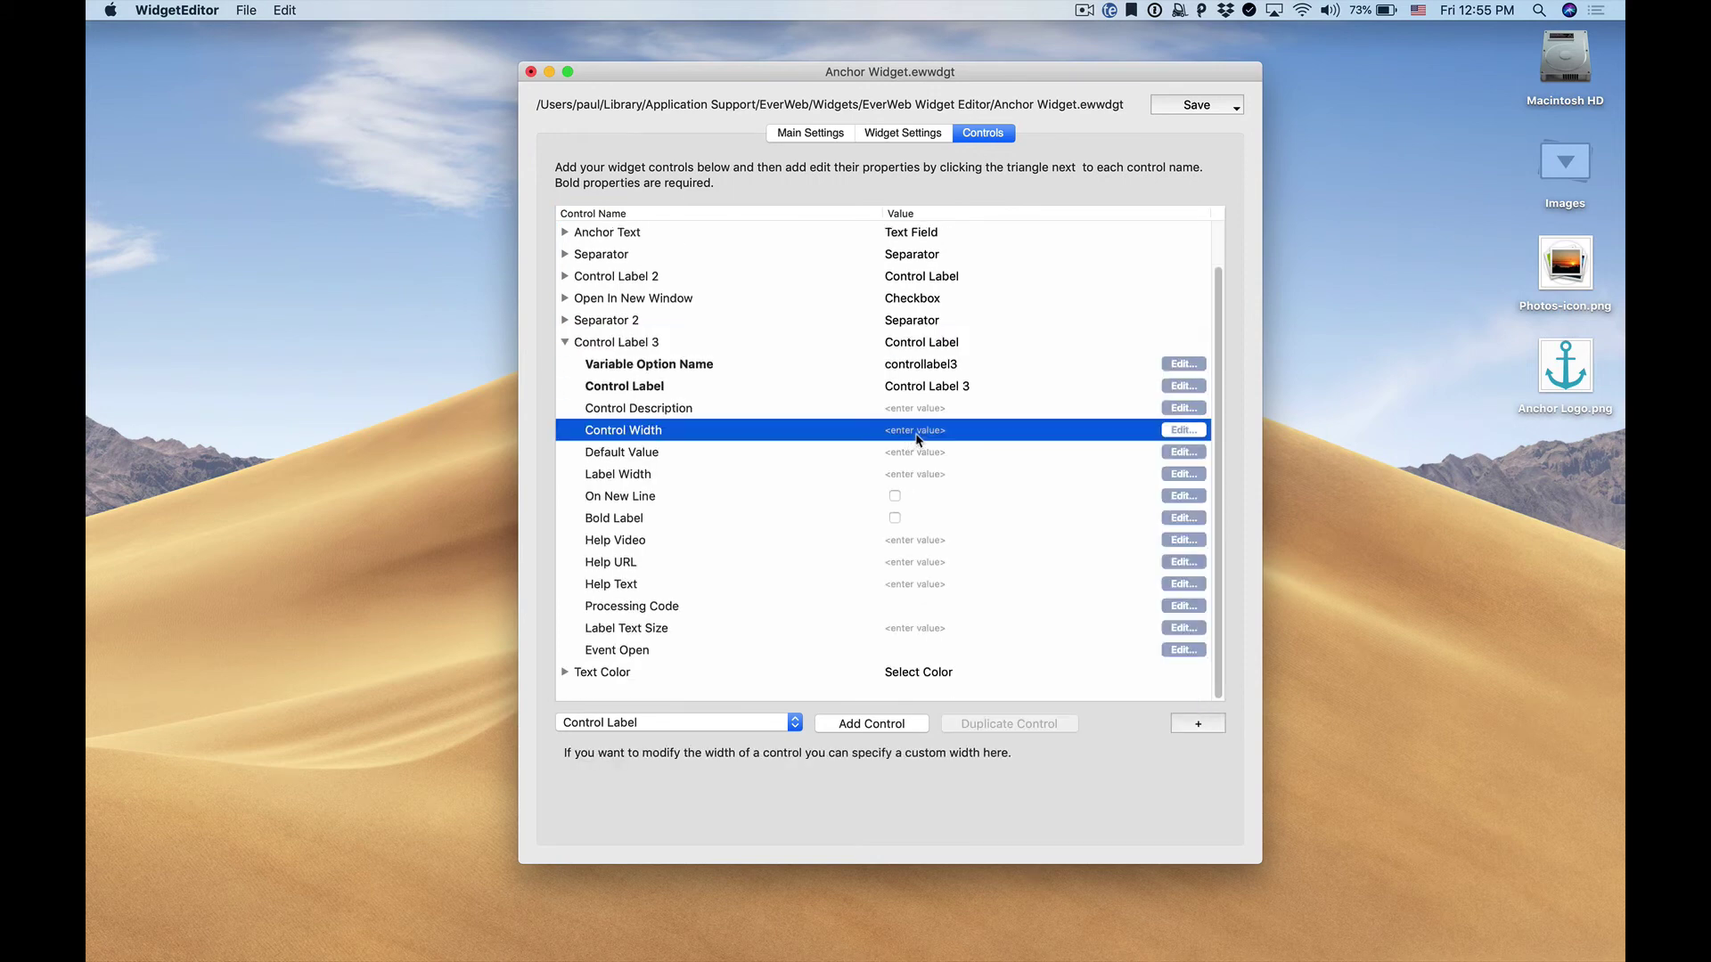
click(581, 346)
click(566, 343)
key(BackSpace)
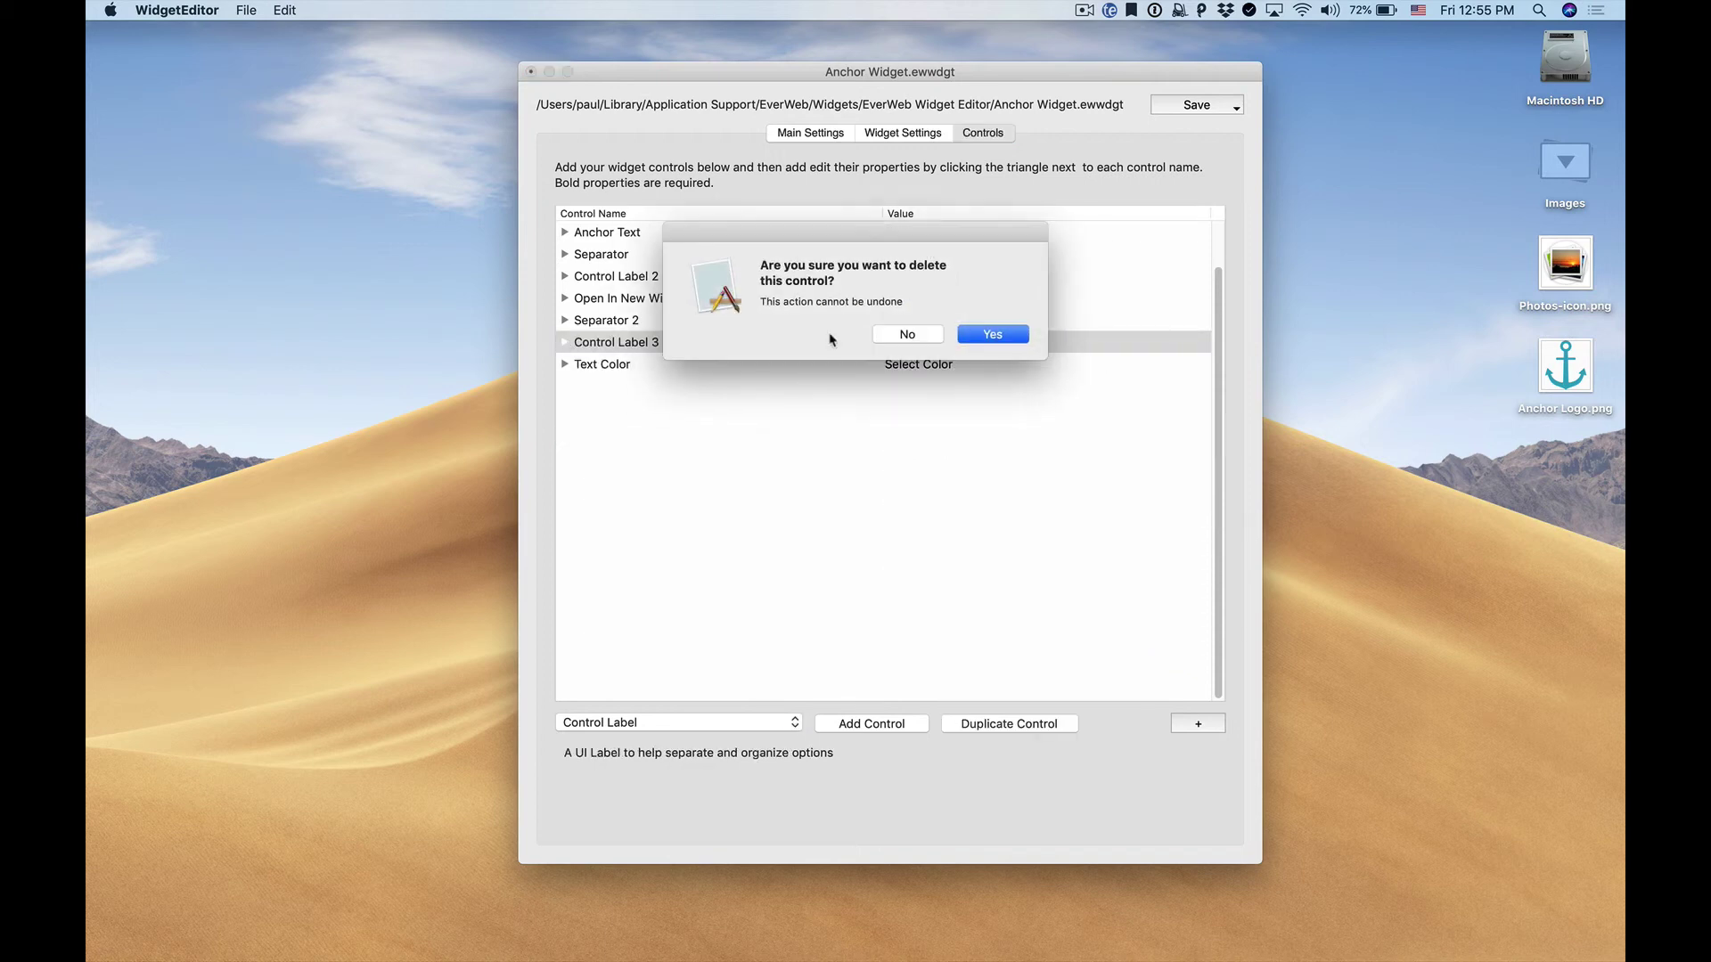
click(993, 334)
- Duplicate Control Label 2 and place the copy between Separator 2 and Text Color
click(639, 278)
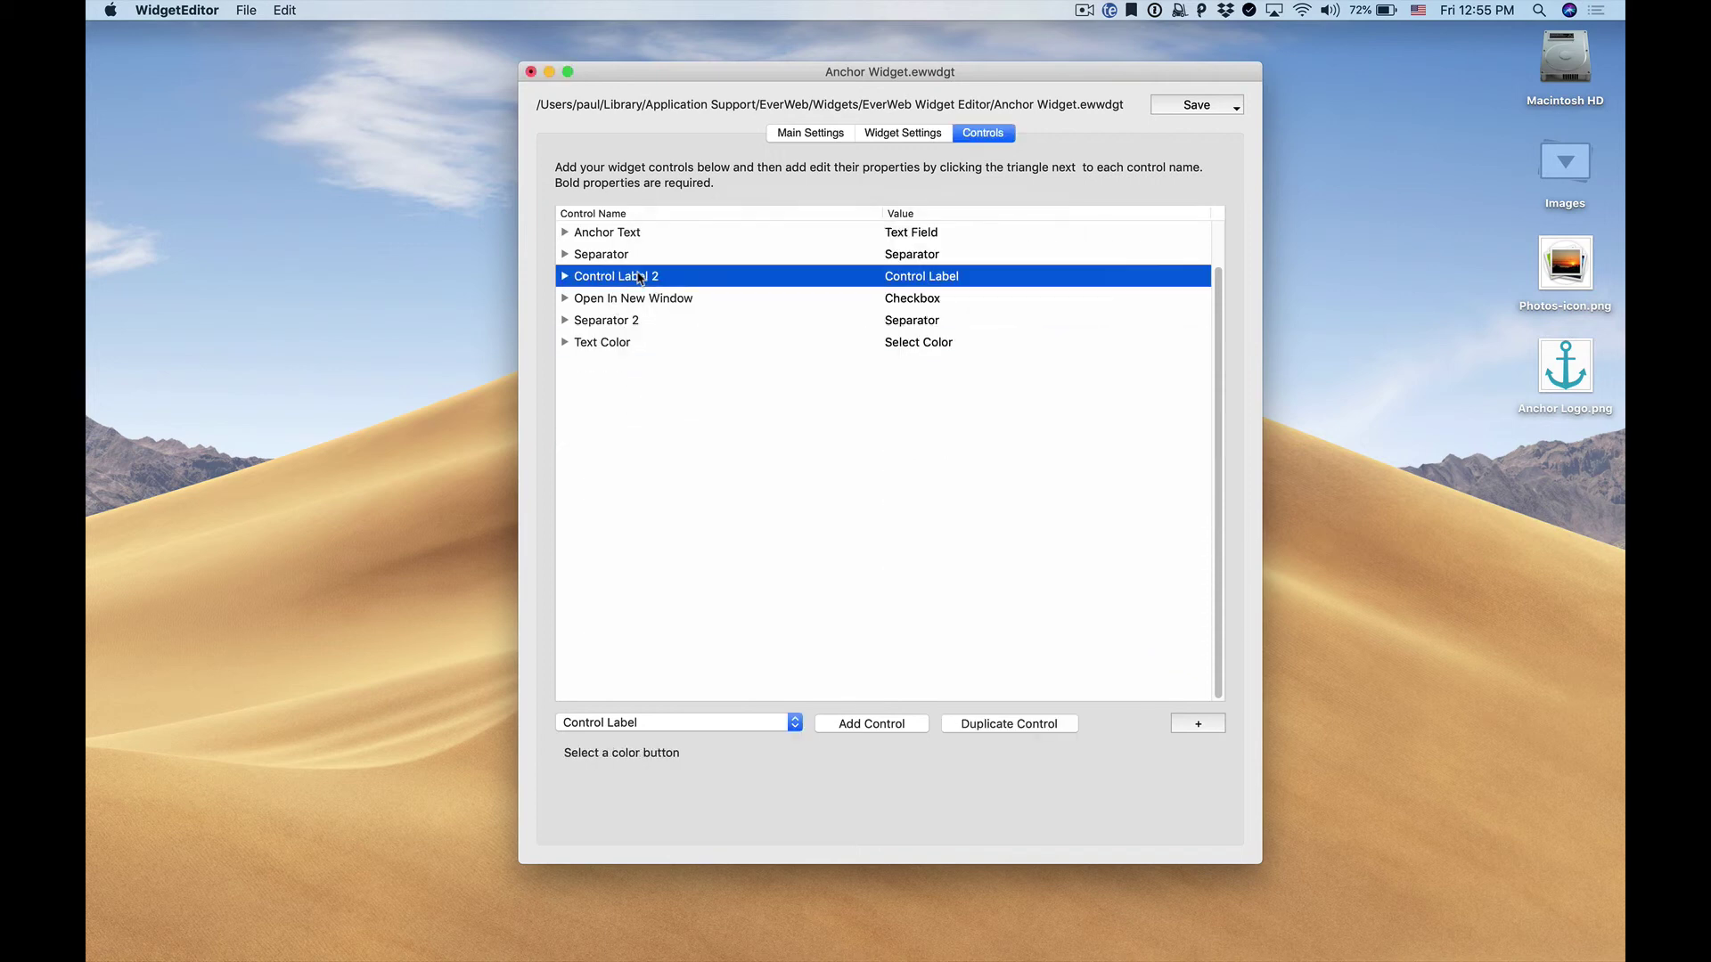
click(1026, 725)
click(755, 440)
click(729, 306)
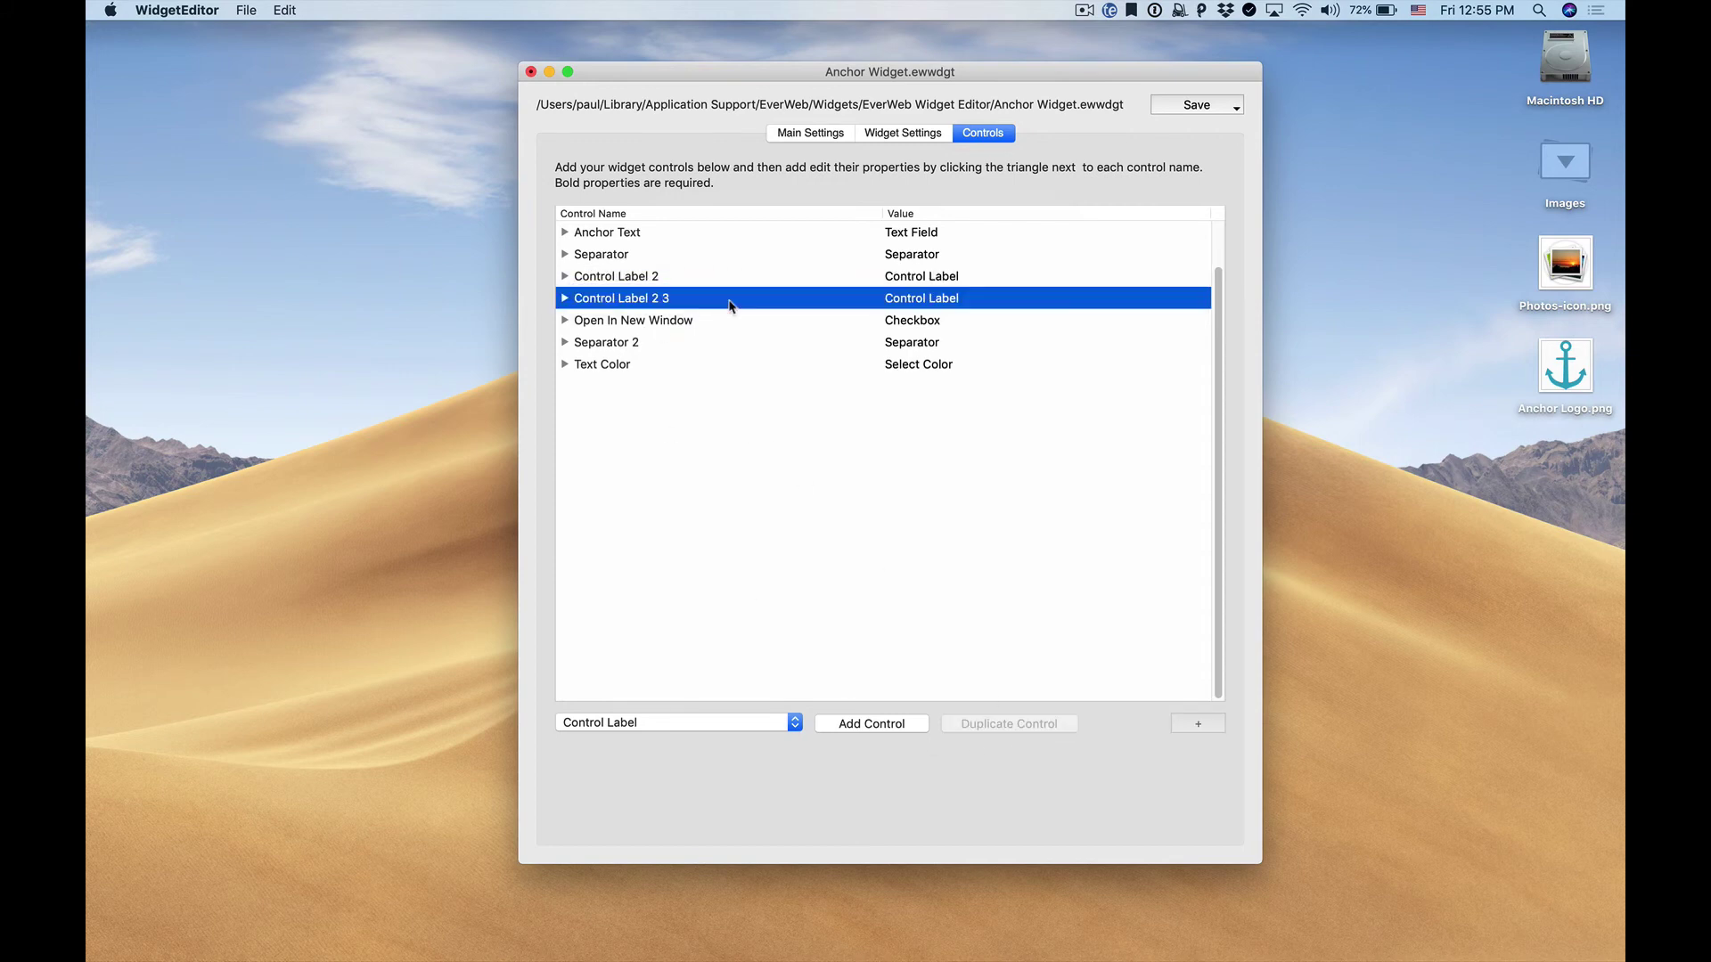
drag(729, 305, 729, 353)
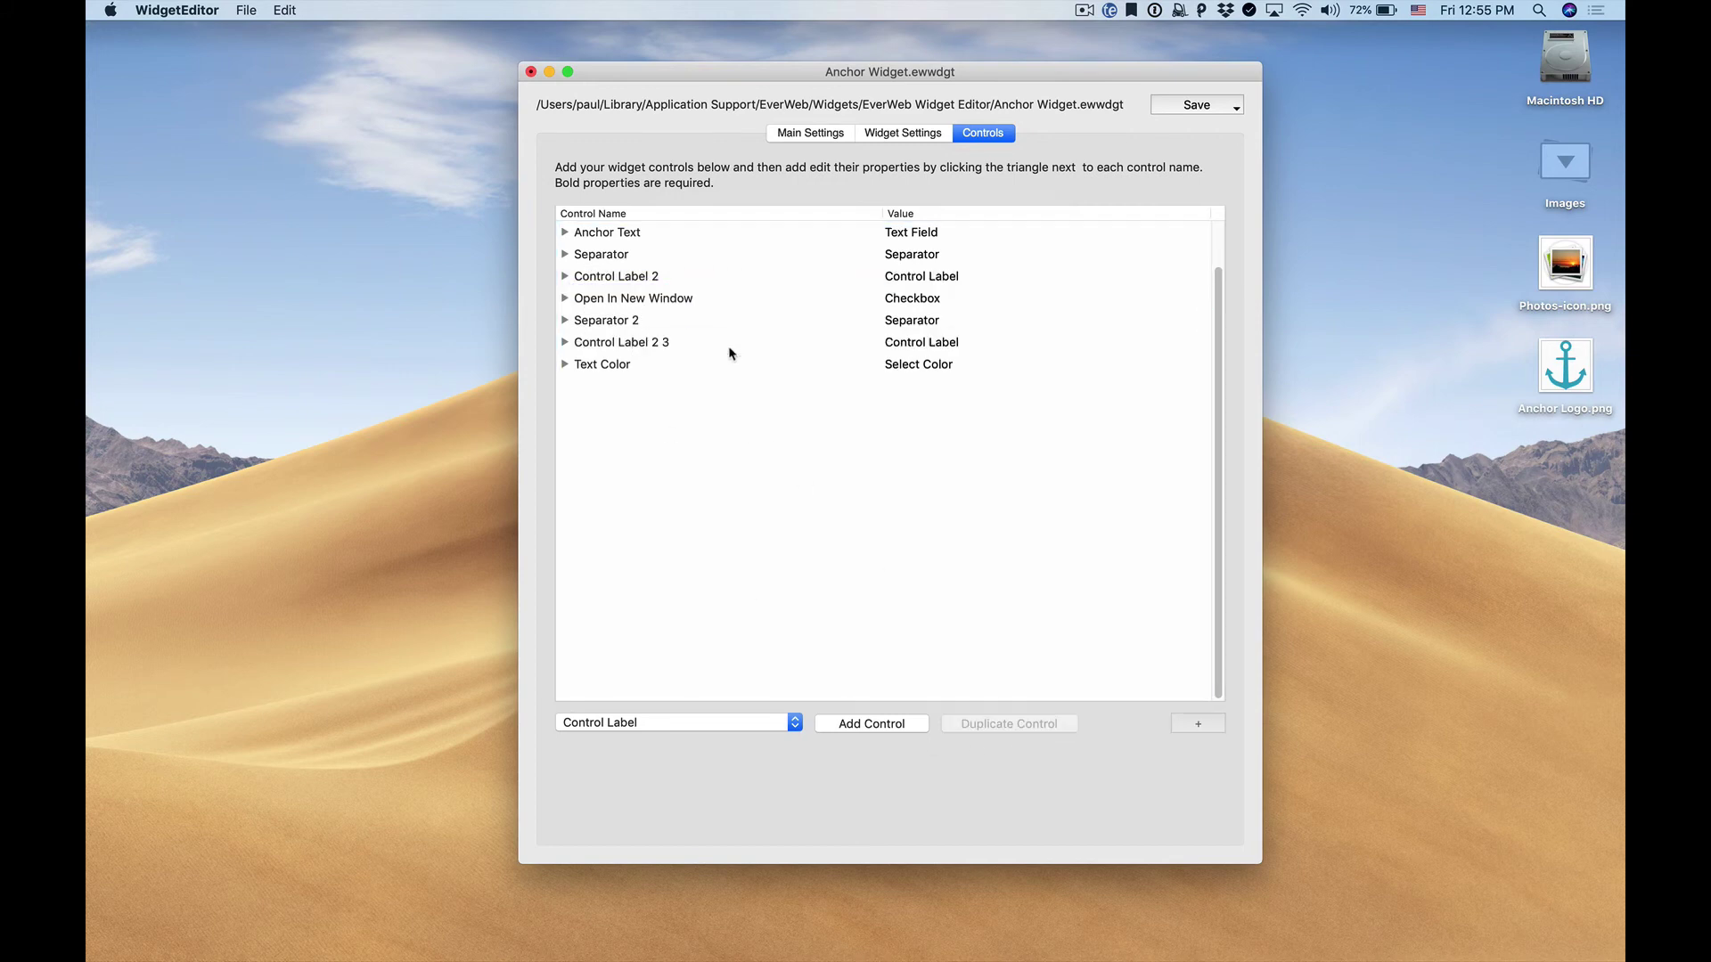
- Change the duplicate's Control Label text to 'Styling Label'
click(562, 346)
click(564, 343)
click(950, 392)
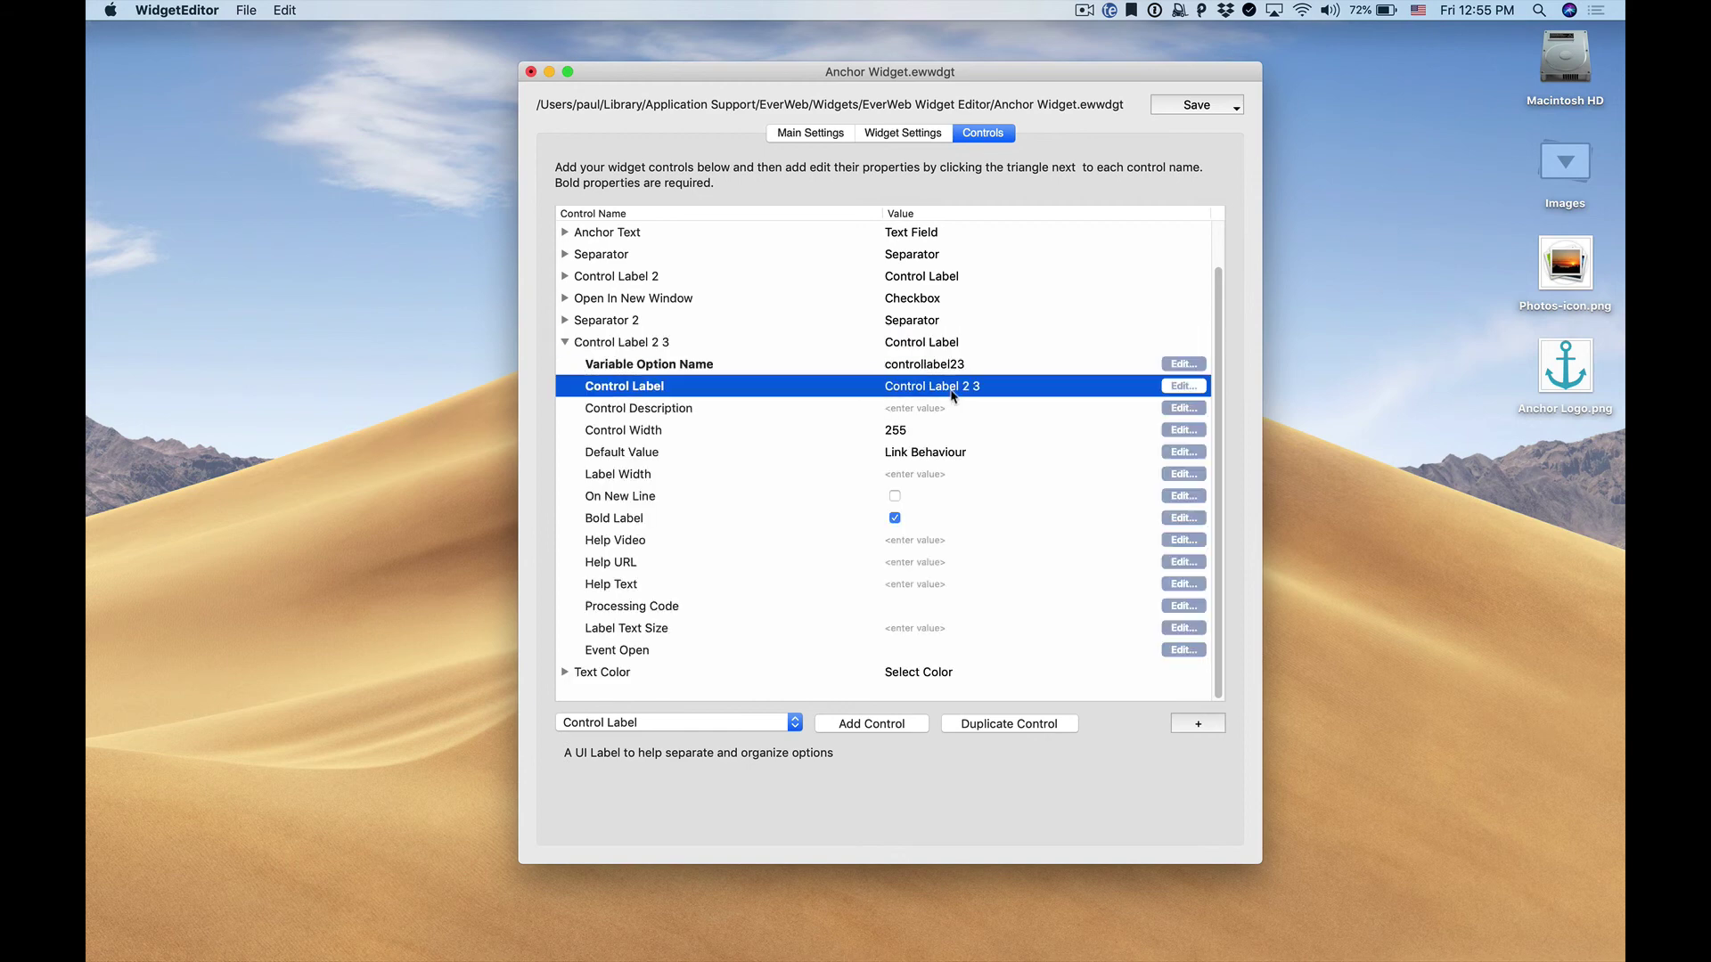
click(948, 389)
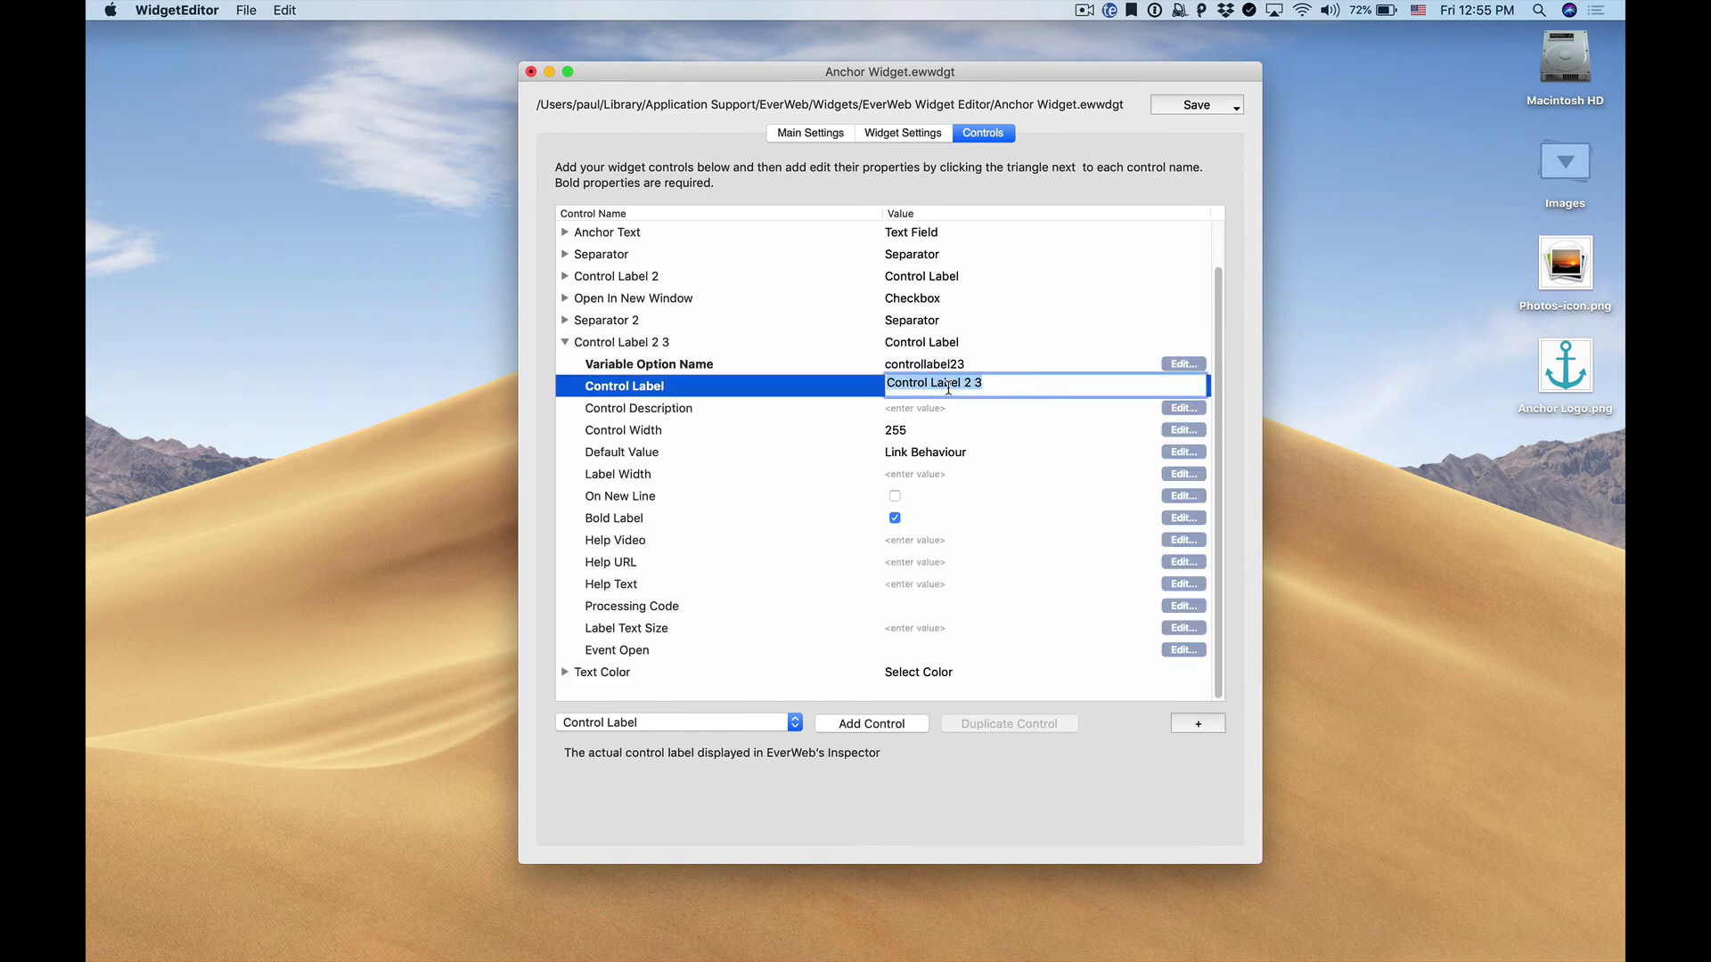
text(Styling Label)
key(Return)
- Set the Styling Label's default value to 'Styling Options' with a bold label, and save the widget
click(942, 412)
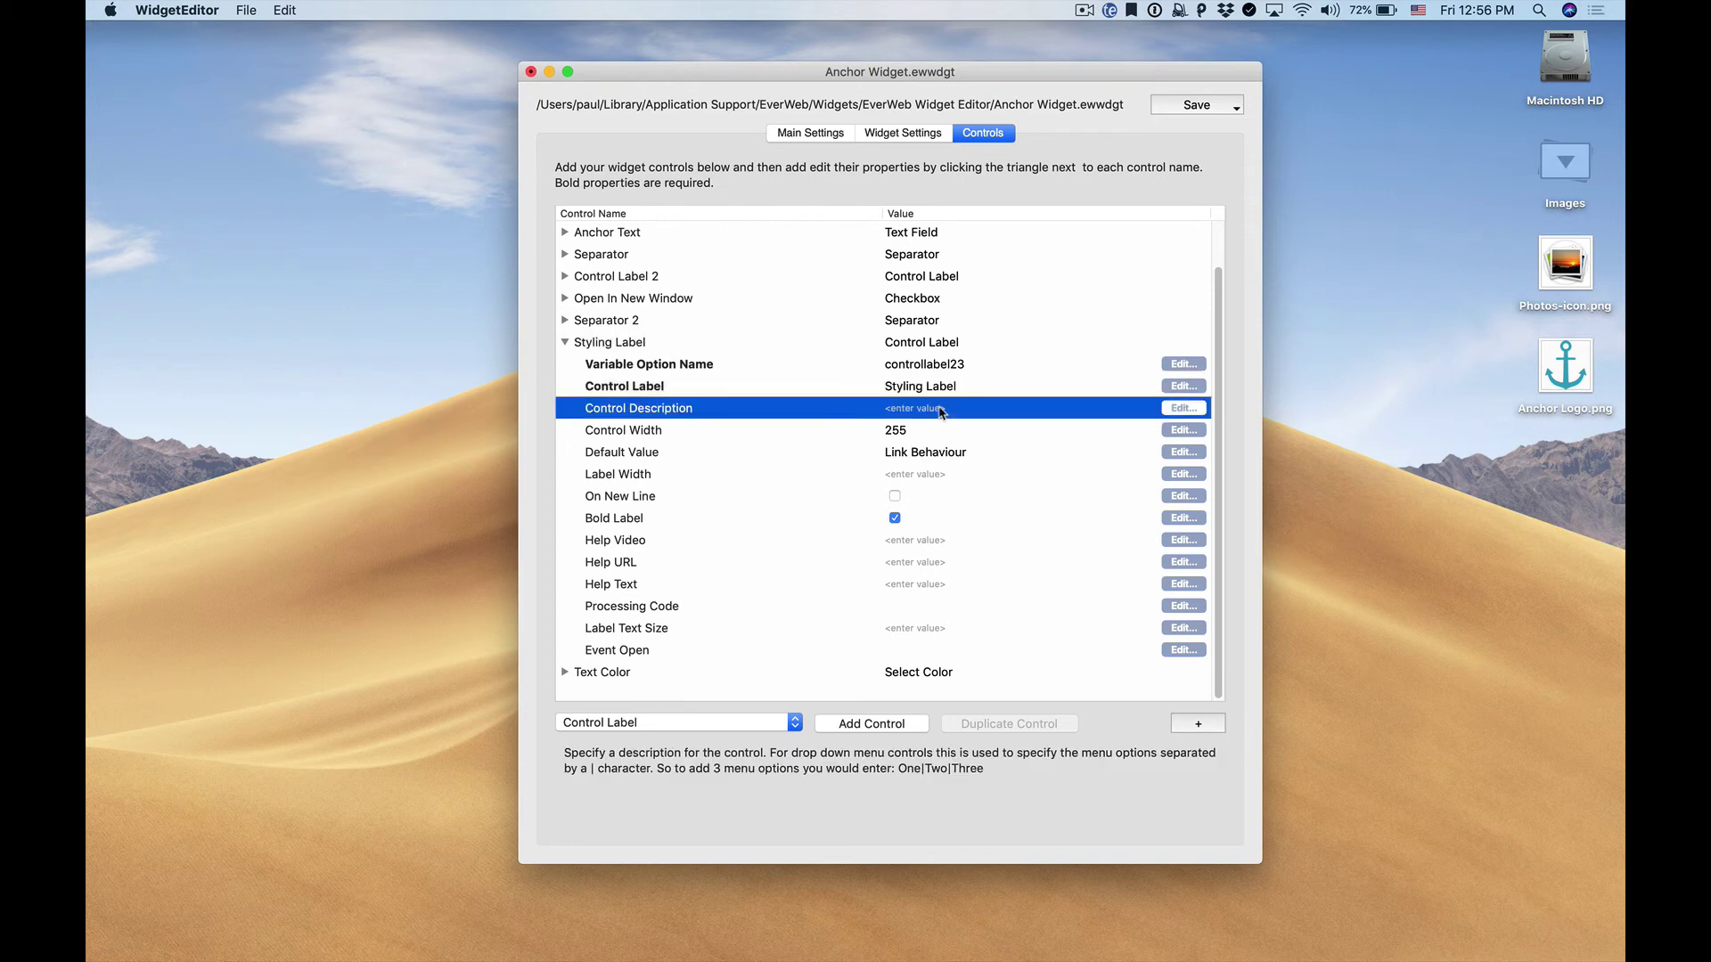
click(853, 439)
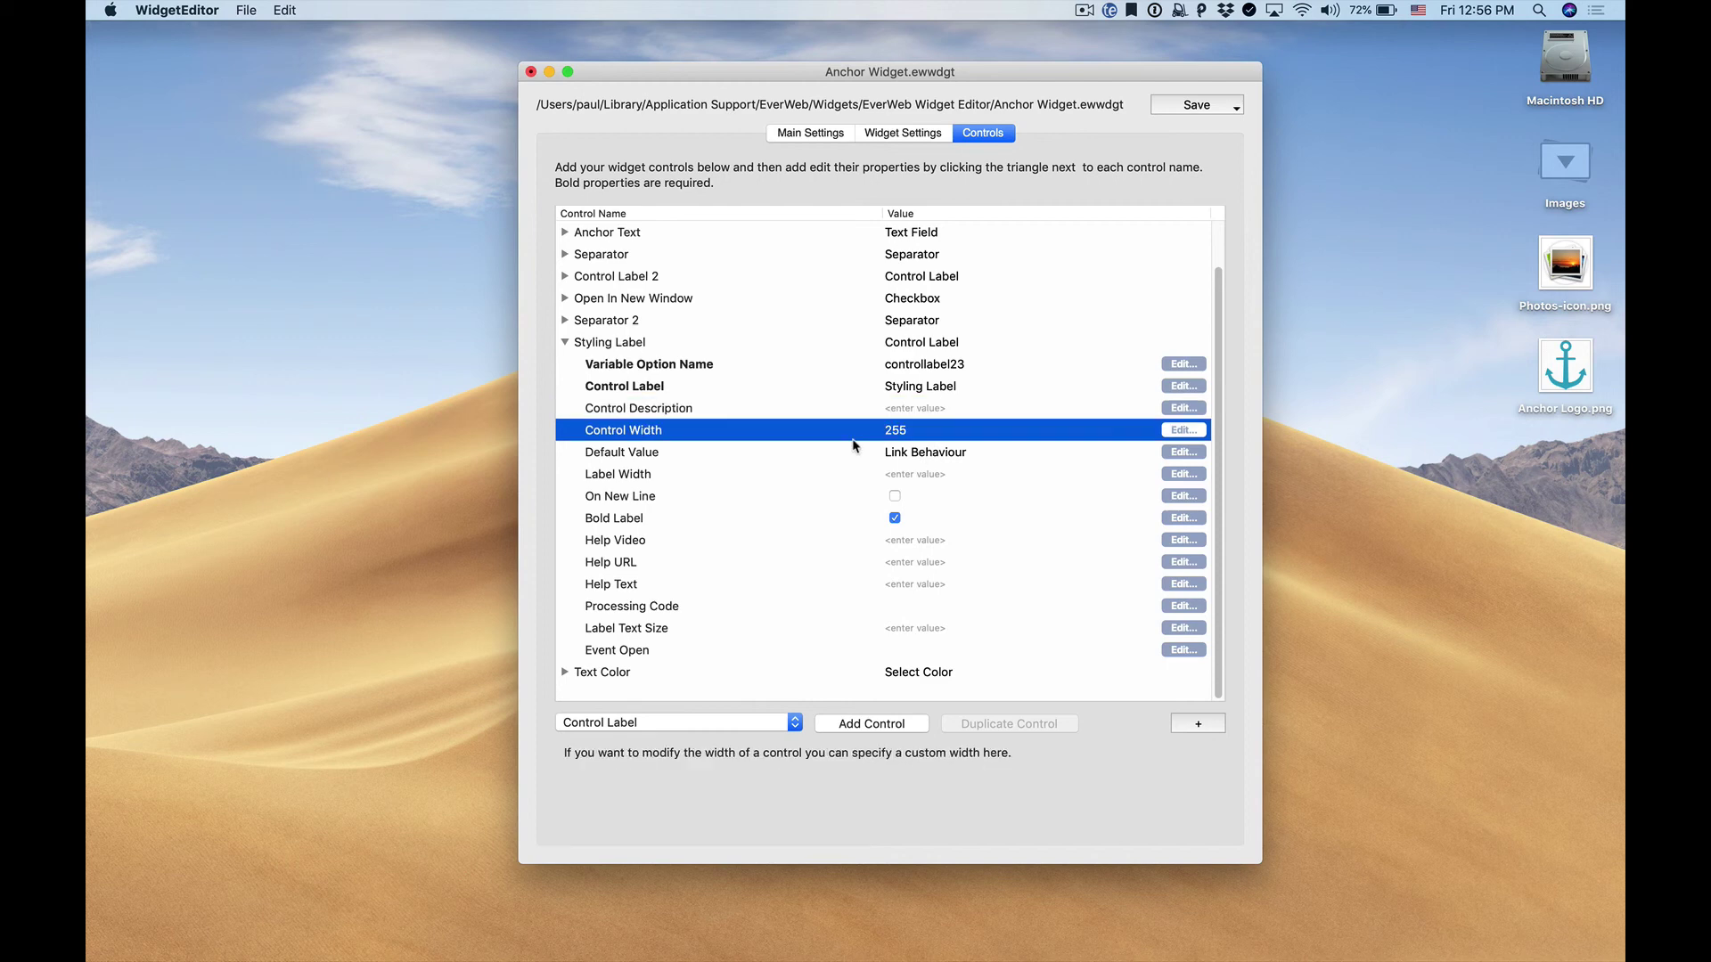
click(811, 520)
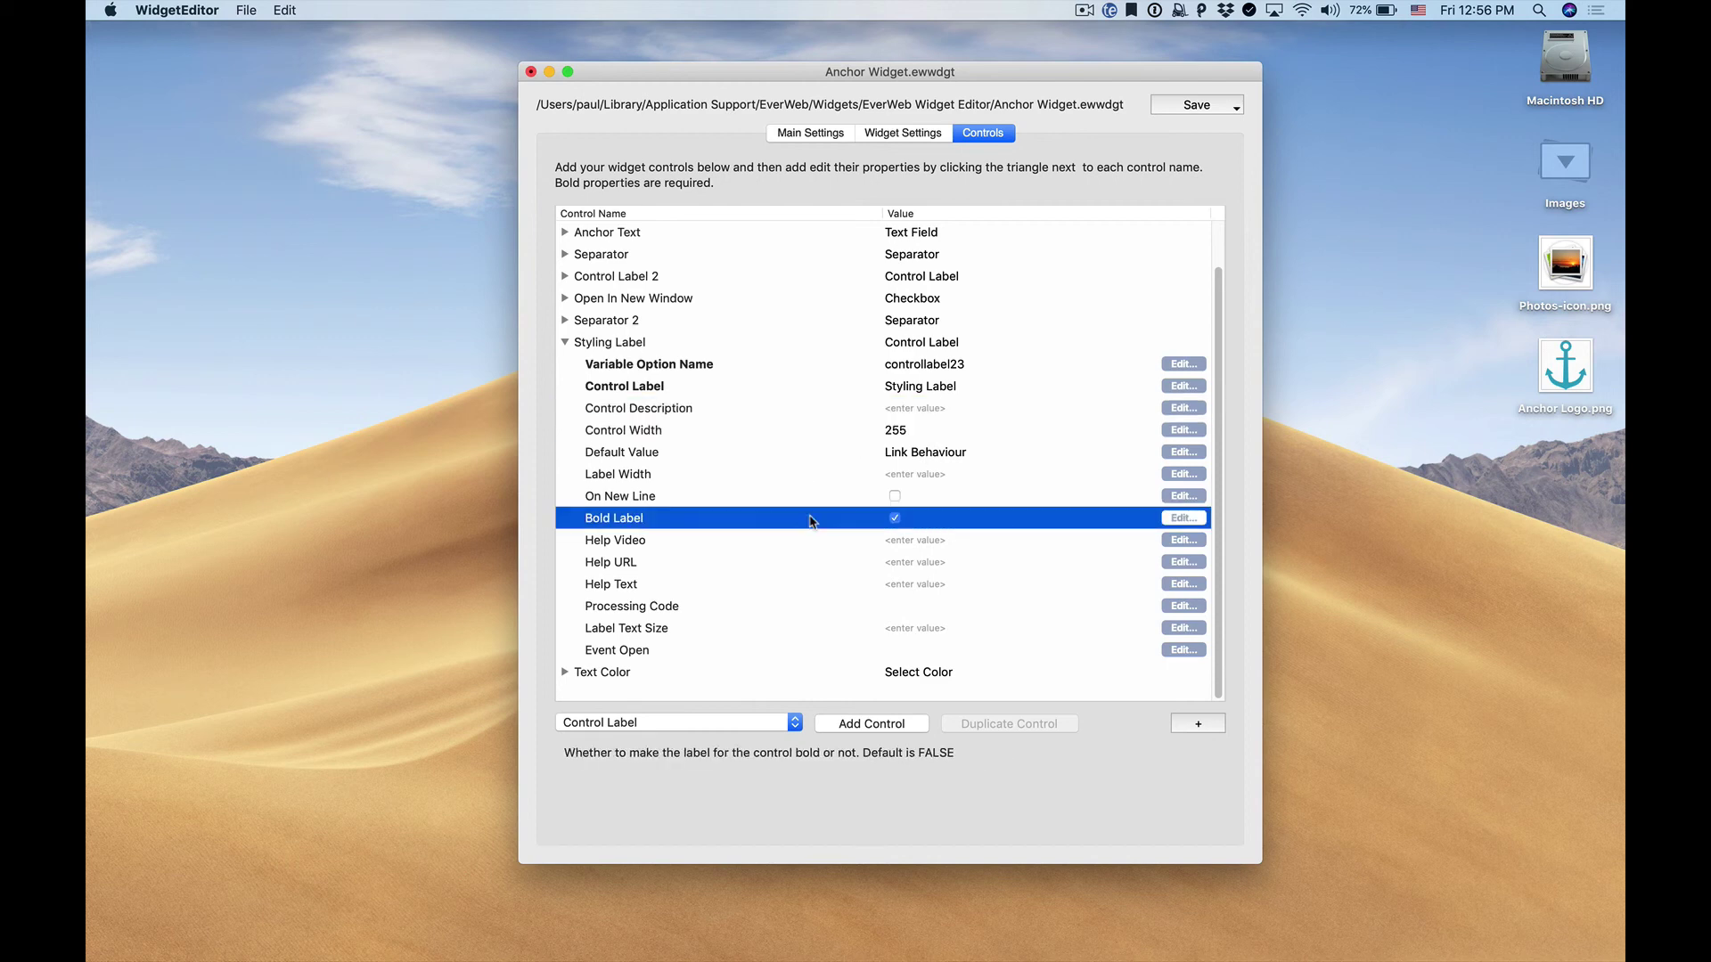
click(934, 466)
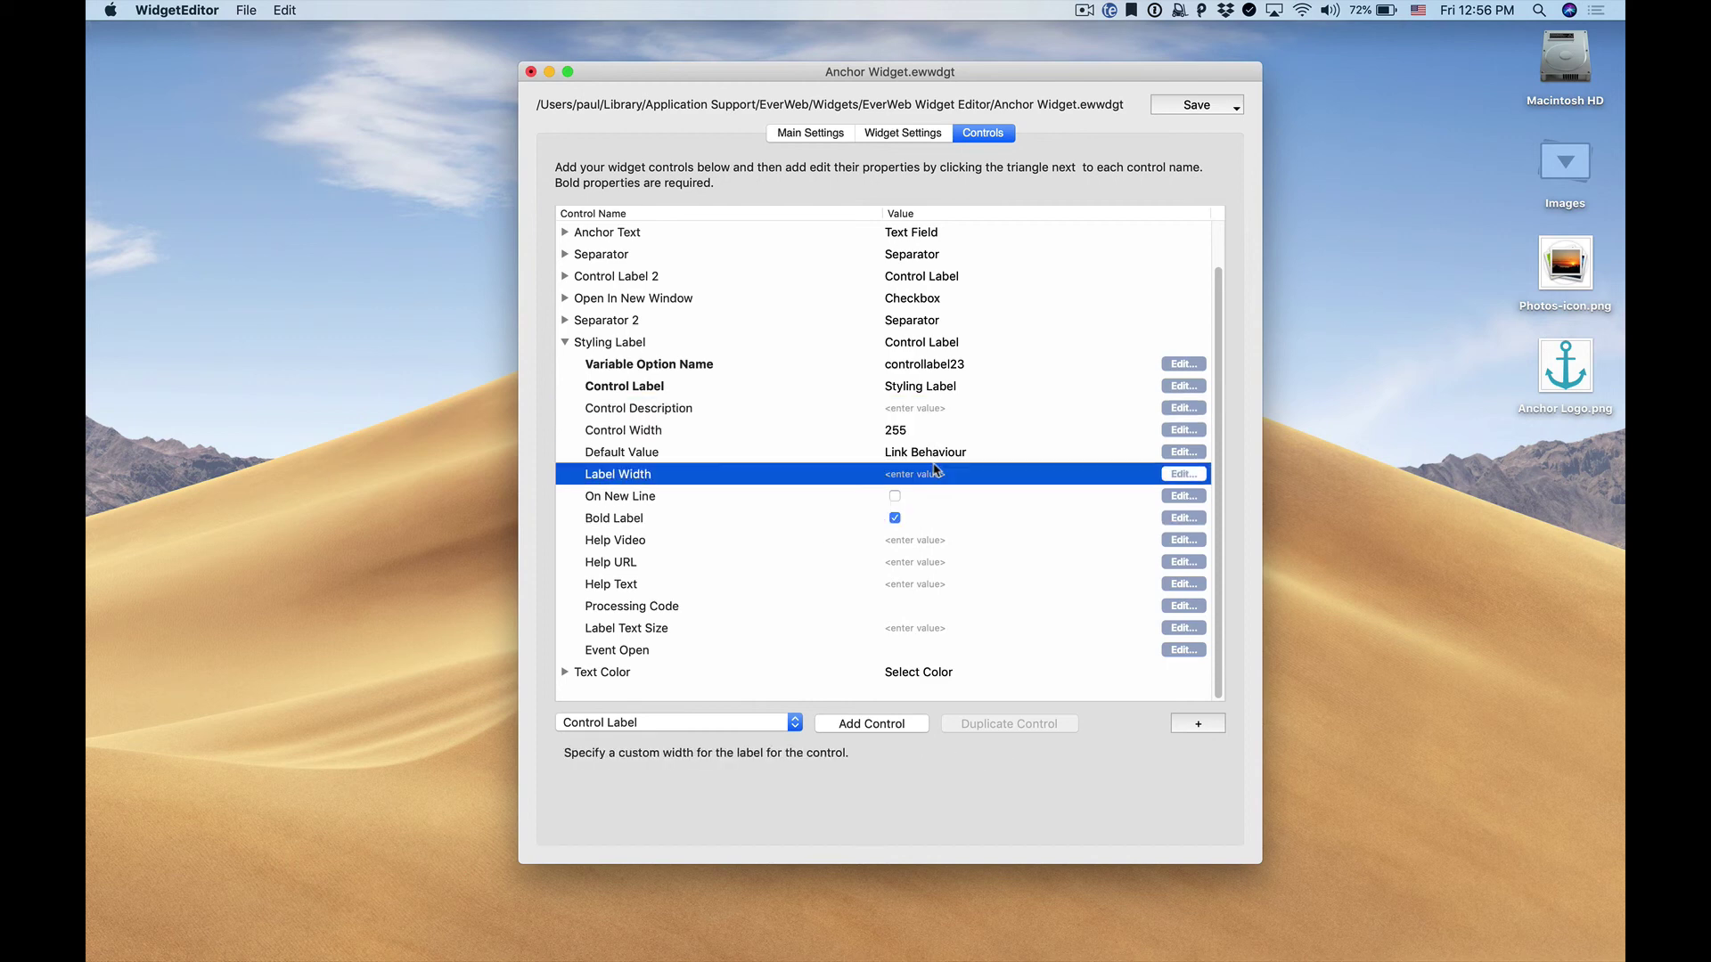
click(936, 453)
click(934, 453)
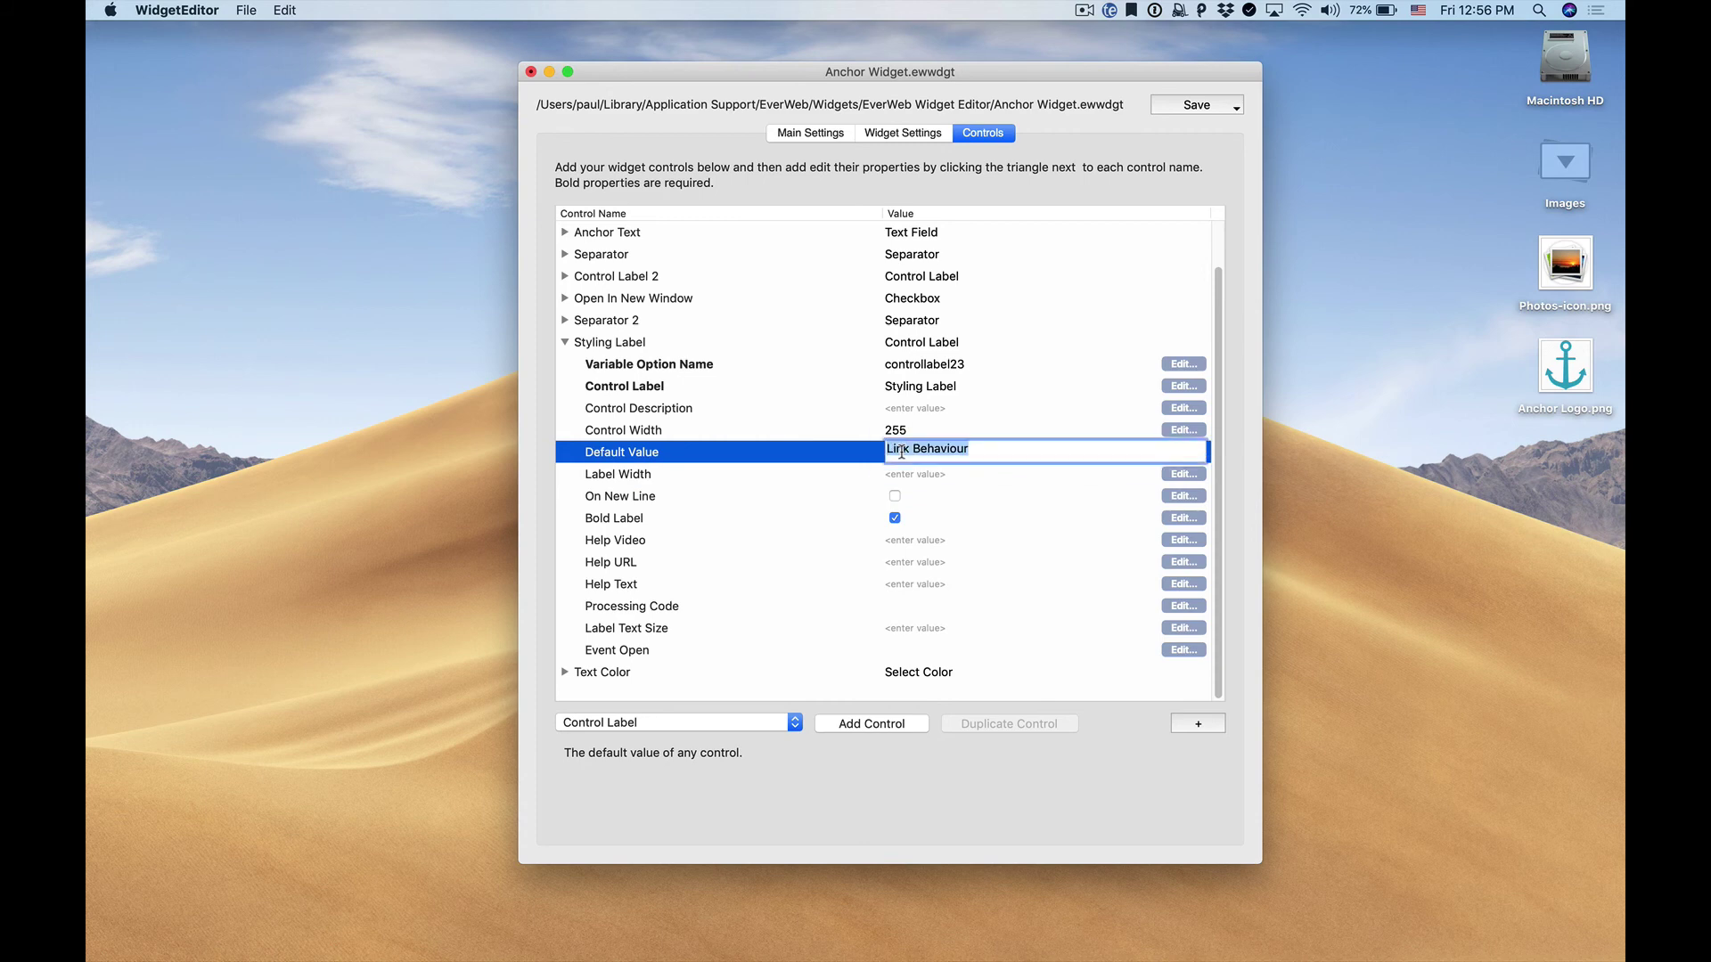
text(Styling Options)
key(Return)
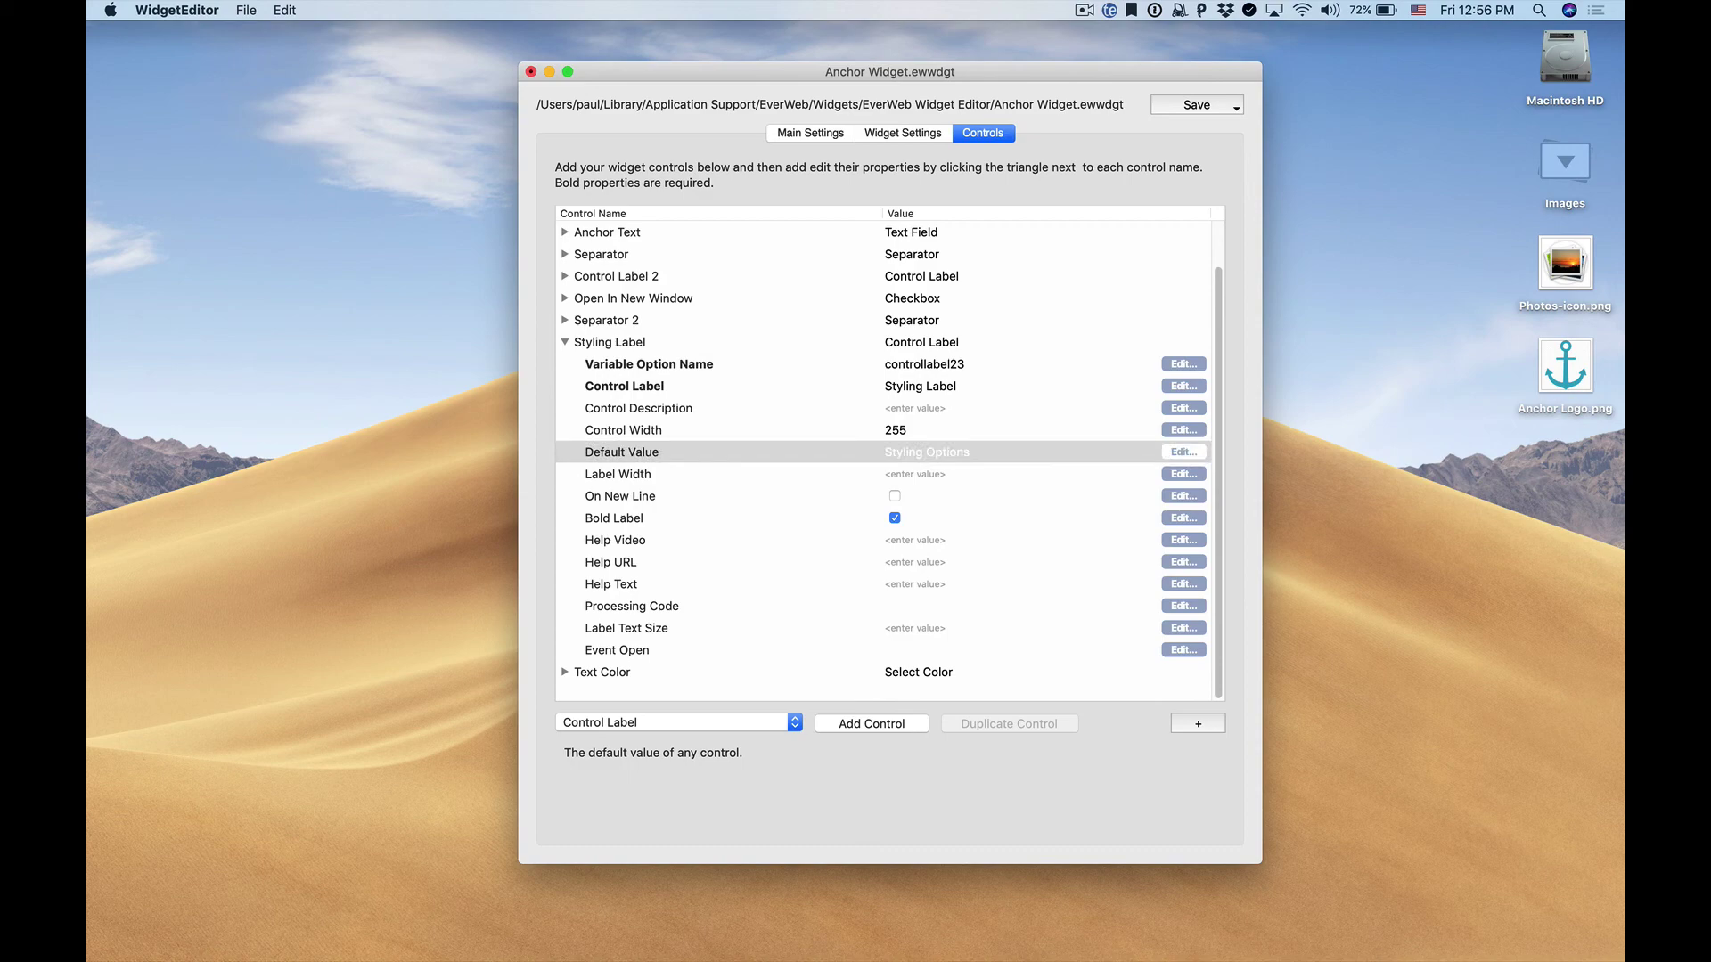
click(1210, 109)
click(1207, 123)
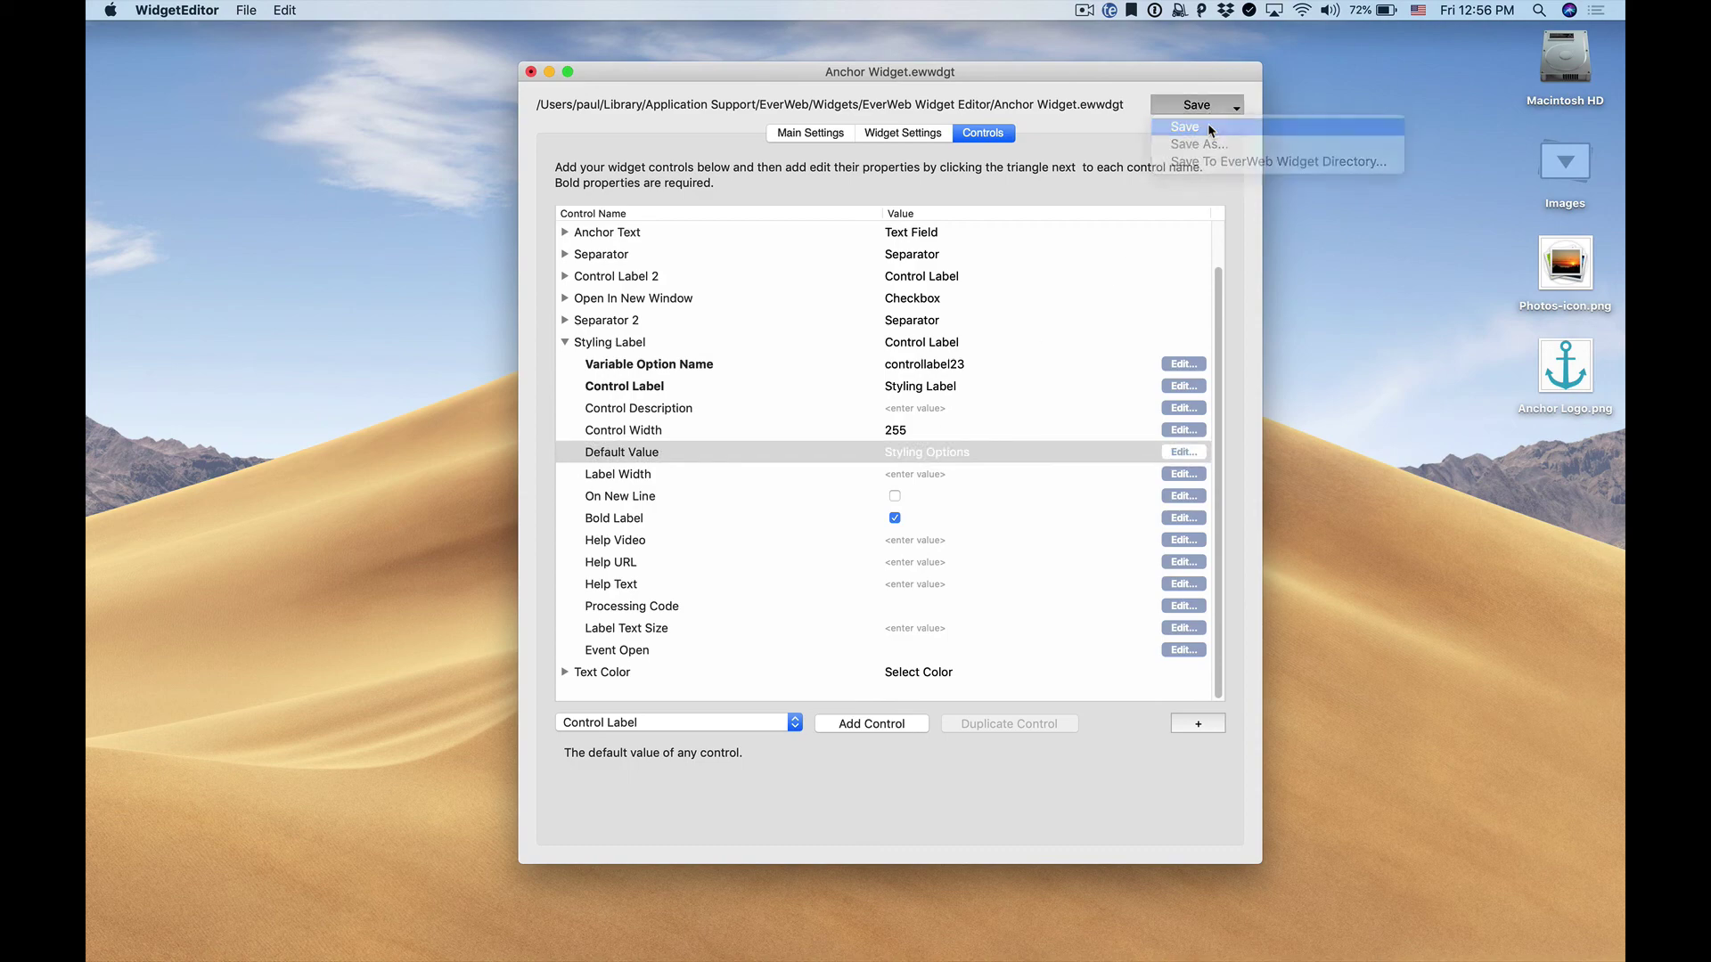
- In EverWeb, reload the Home page and select the Anchor Widget to view its grouped settings
key(ctrl+Right)
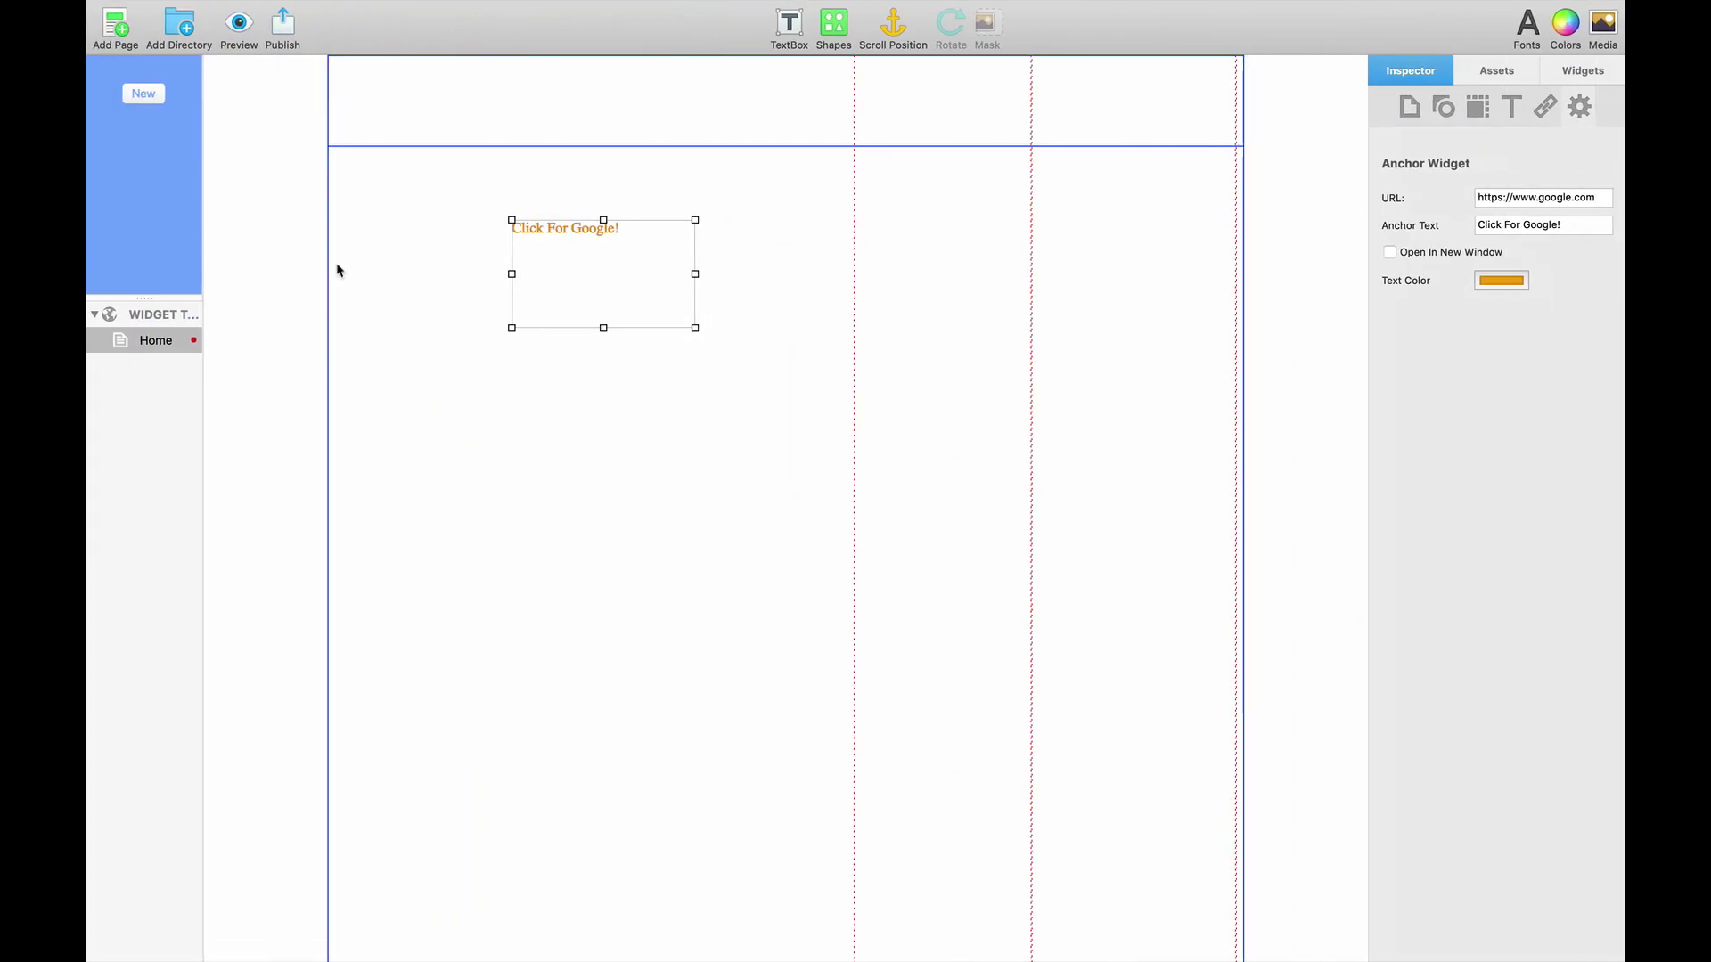
click(166, 315)
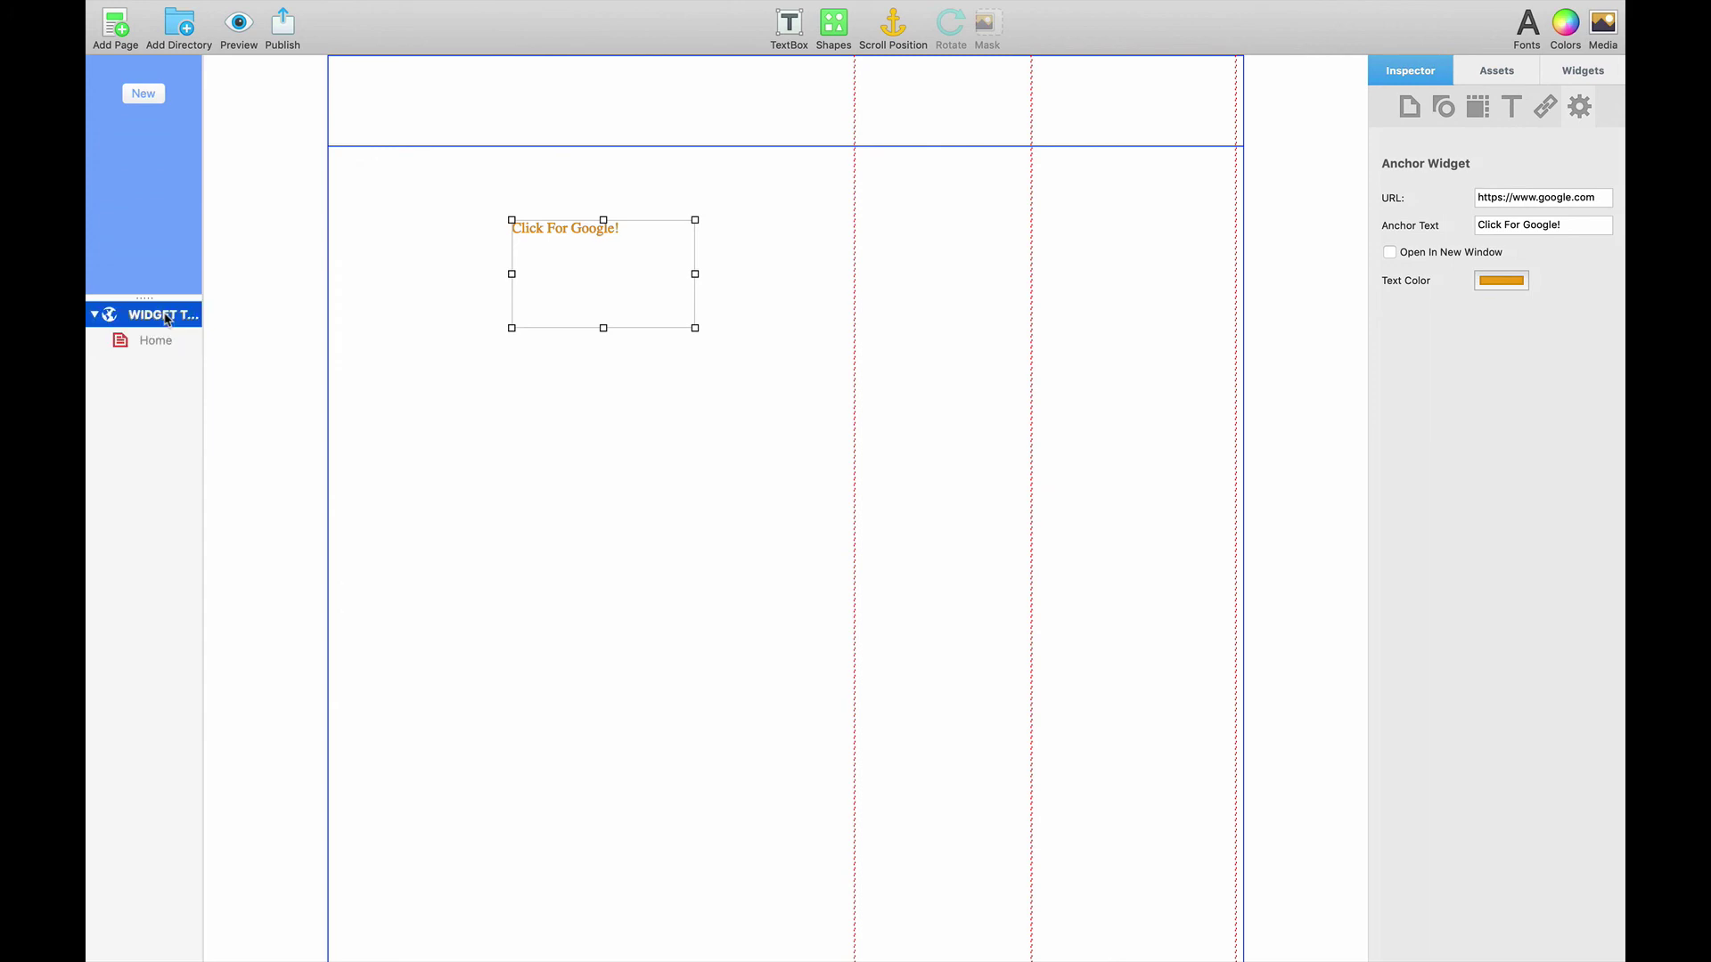
click(168, 338)
click(537, 290)
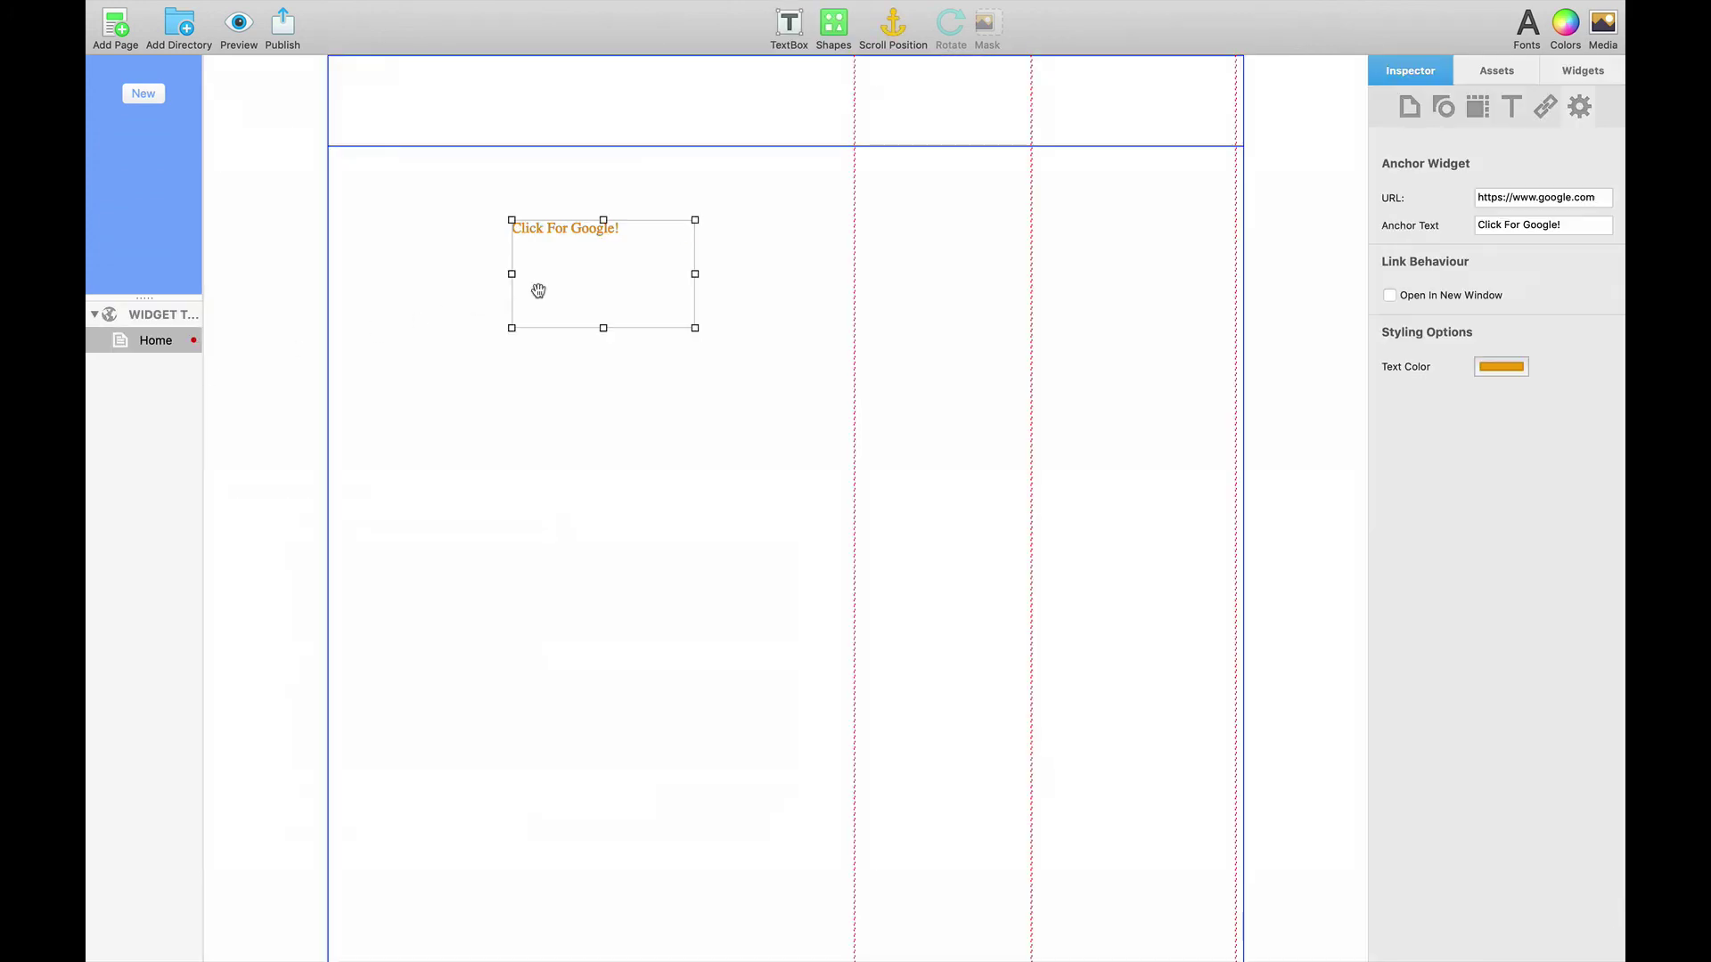